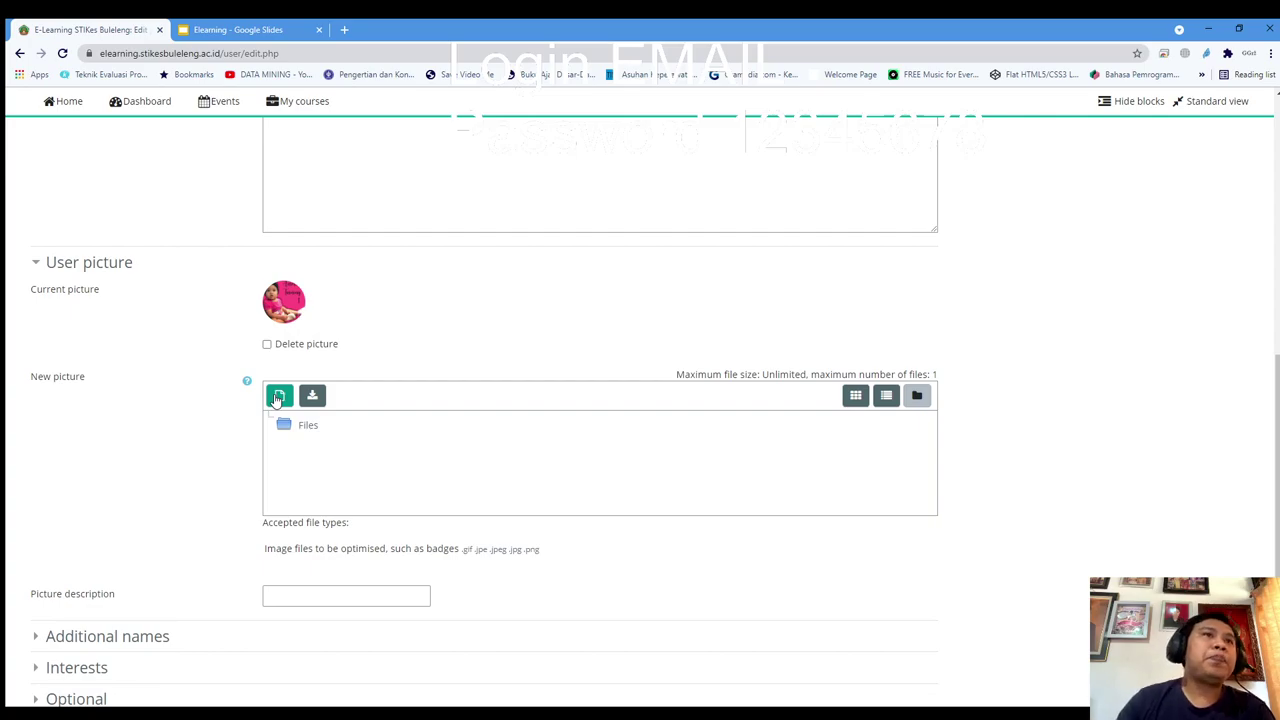
Upload kariasa.png through the file picker into the New picture files area
{"action": "scroll", "coordinate": [166, 446], "scroll_direction": "up", "scroll_amount": 6}
{"action": "scroll", "coordinate": [500, 277], "scroll_direction": "down", "scroll_amount": 4}
{"action": "scroll", "coordinate": [480, 300], "scroll_direction": "down", "scroll_amount": 3}
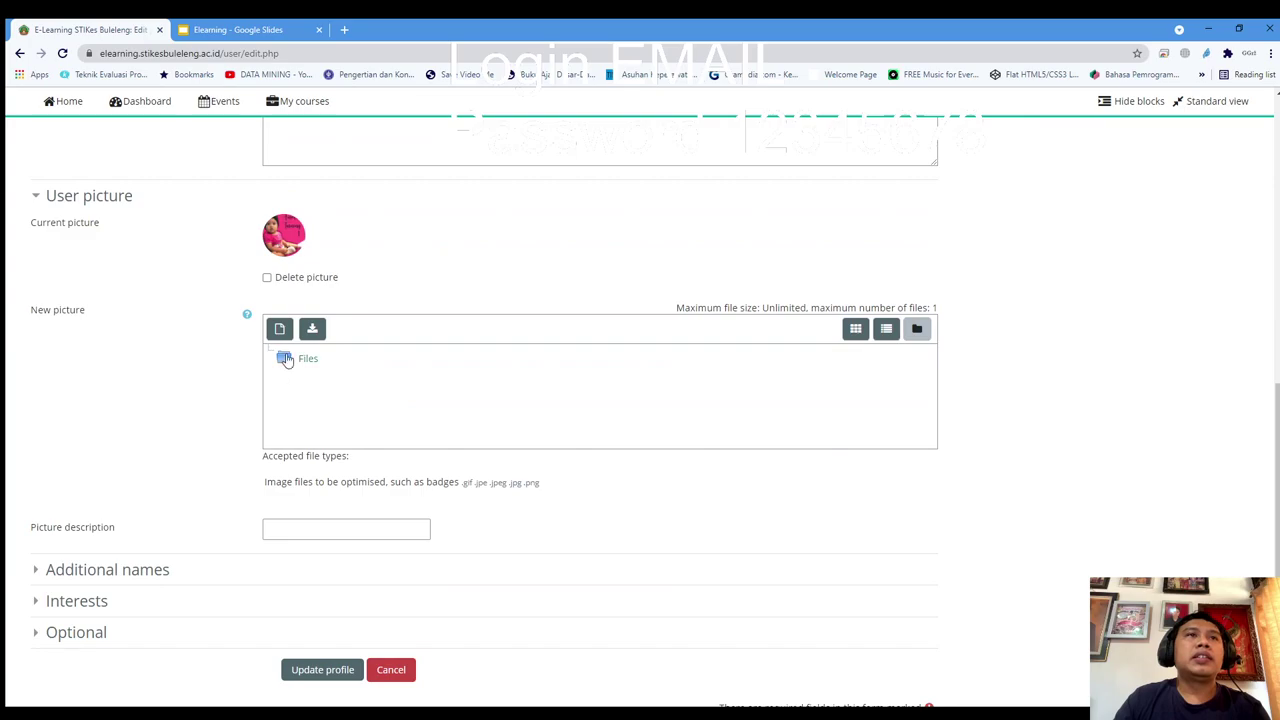
{"action": "left_click", "coordinate": [279, 332]}
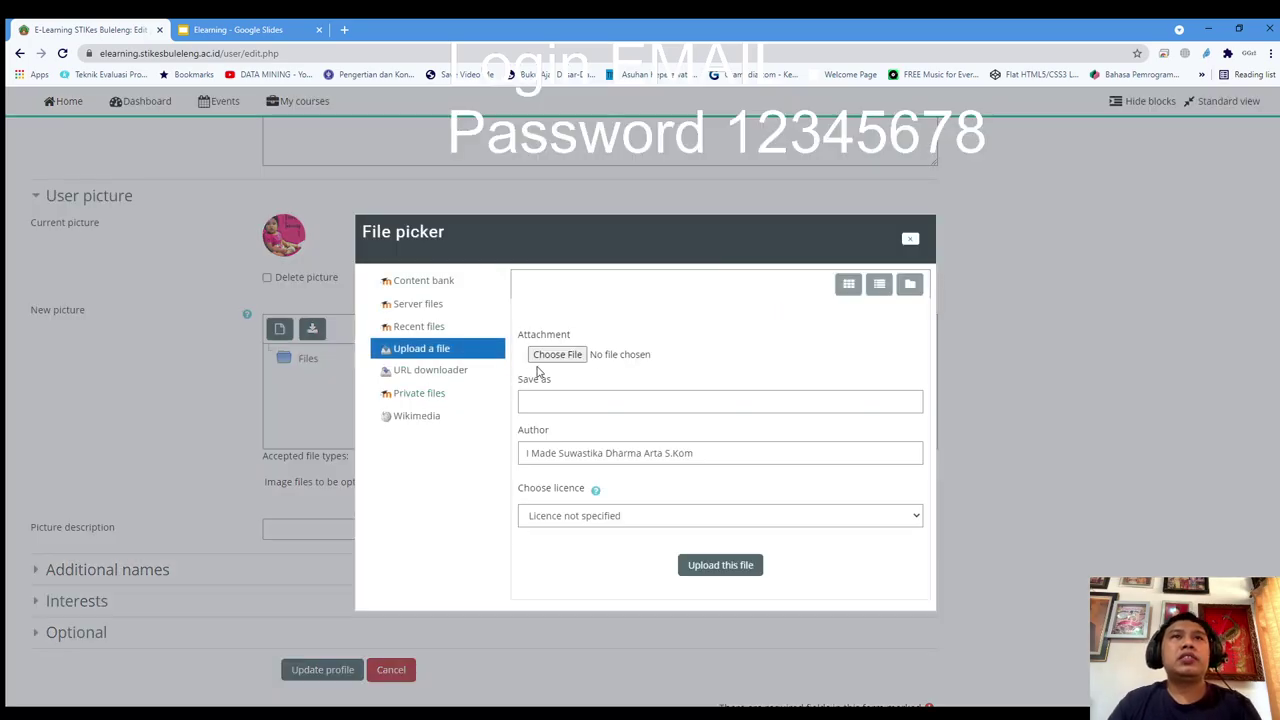
{"action": "left_click", "coordinate": [556, 355]}
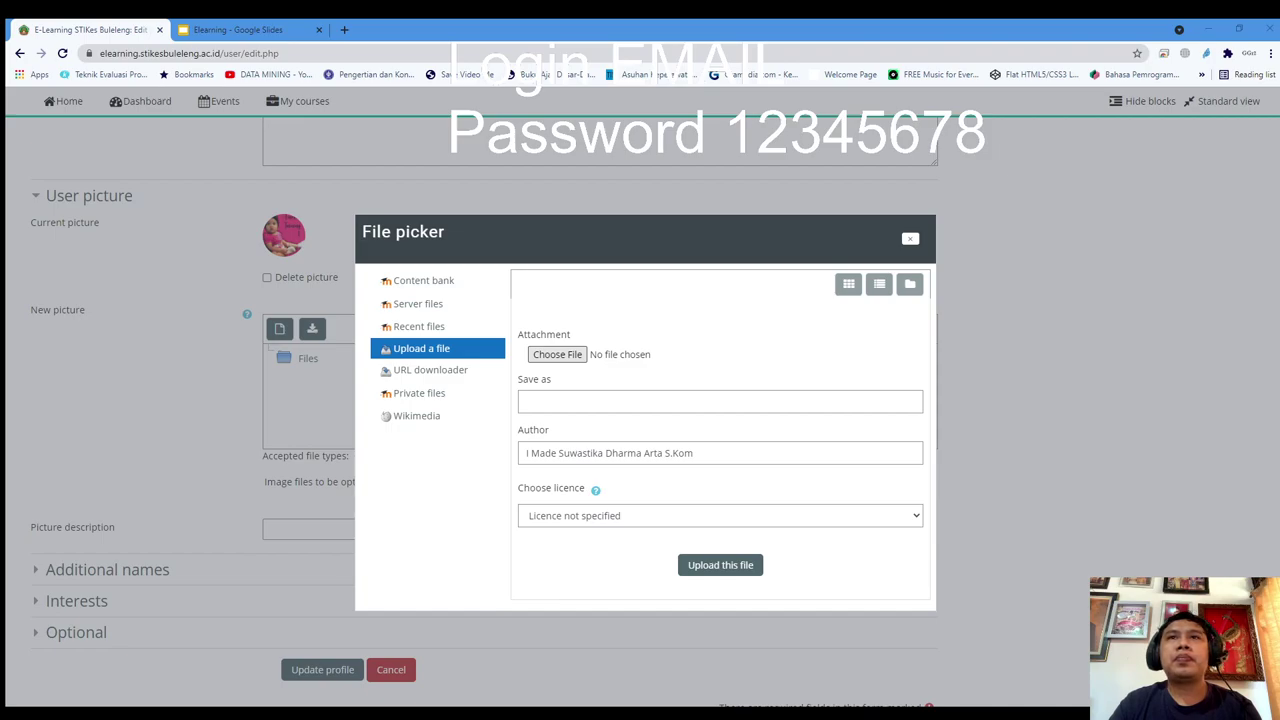
{"action": "key", "text": "Return"}
{"action": "left_click", "coordinate": [706, 564]}
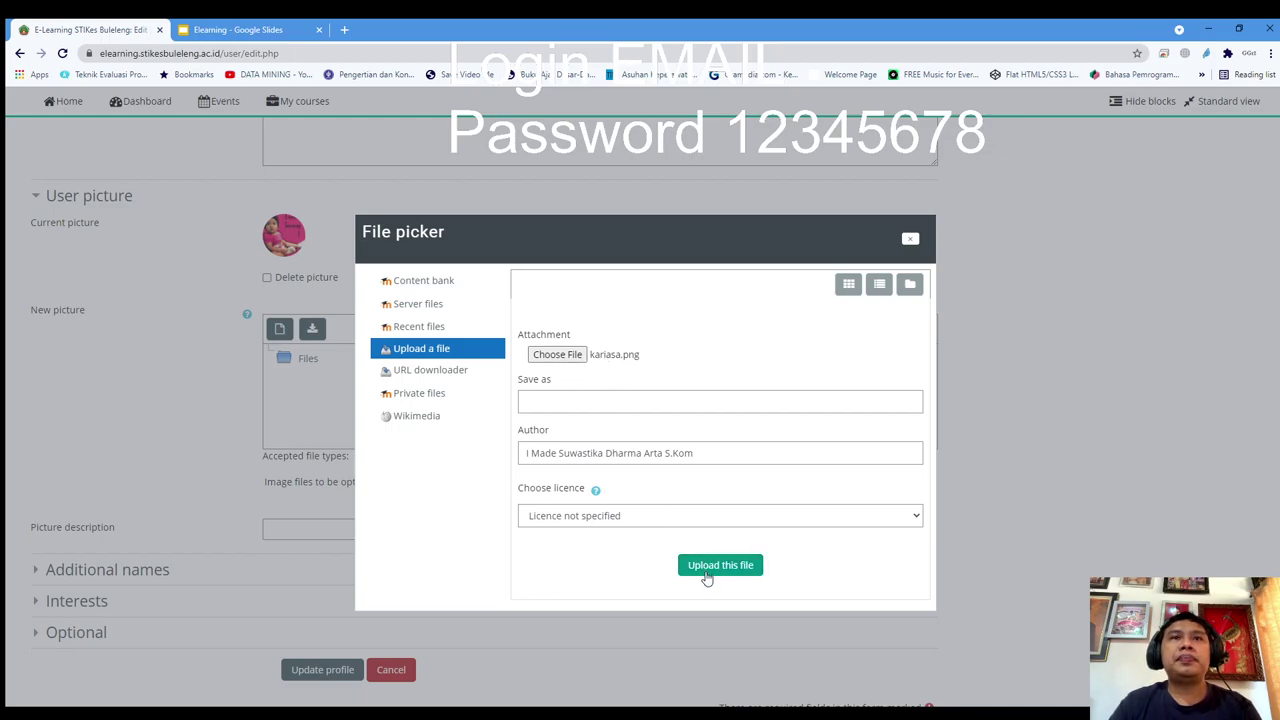
{"action": "left_click", "coordinate": [706, 567]}
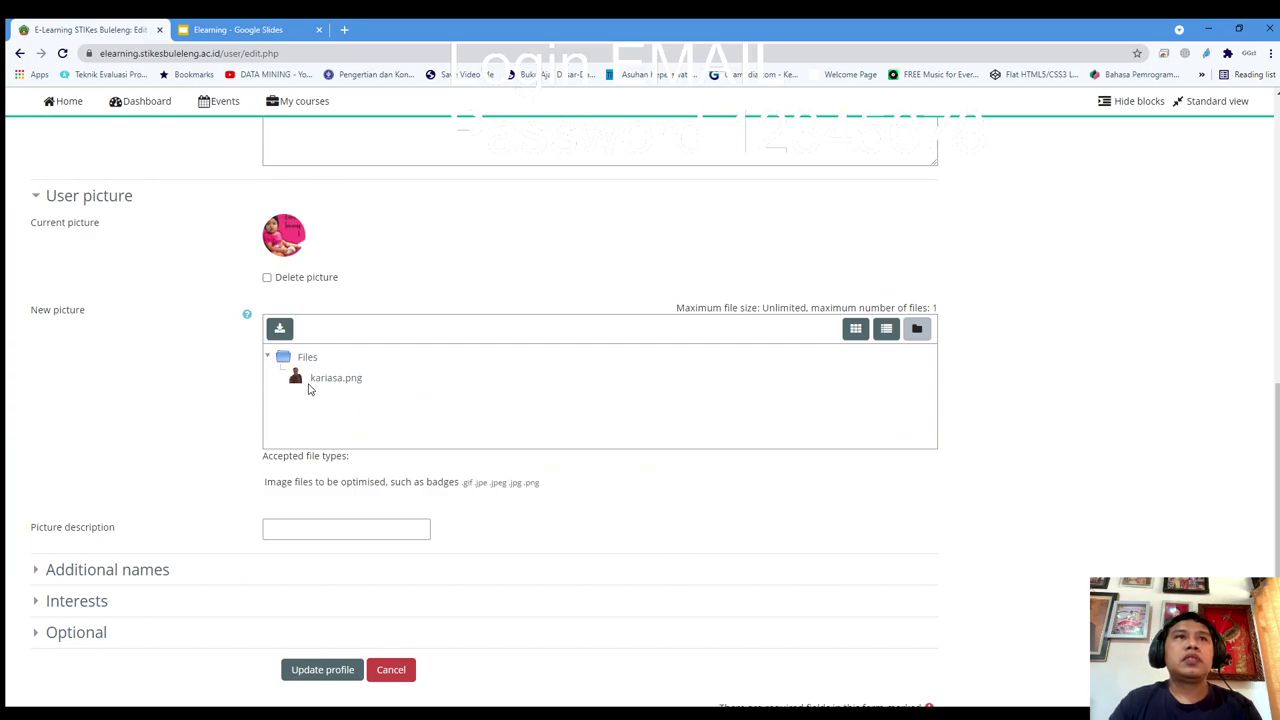
Cancel the profile form at its bottom, discarding the picture change
{"action": "scroll", "coordinate": [308, 390], "scroll_direction": "down", "scroll_amount": 2}
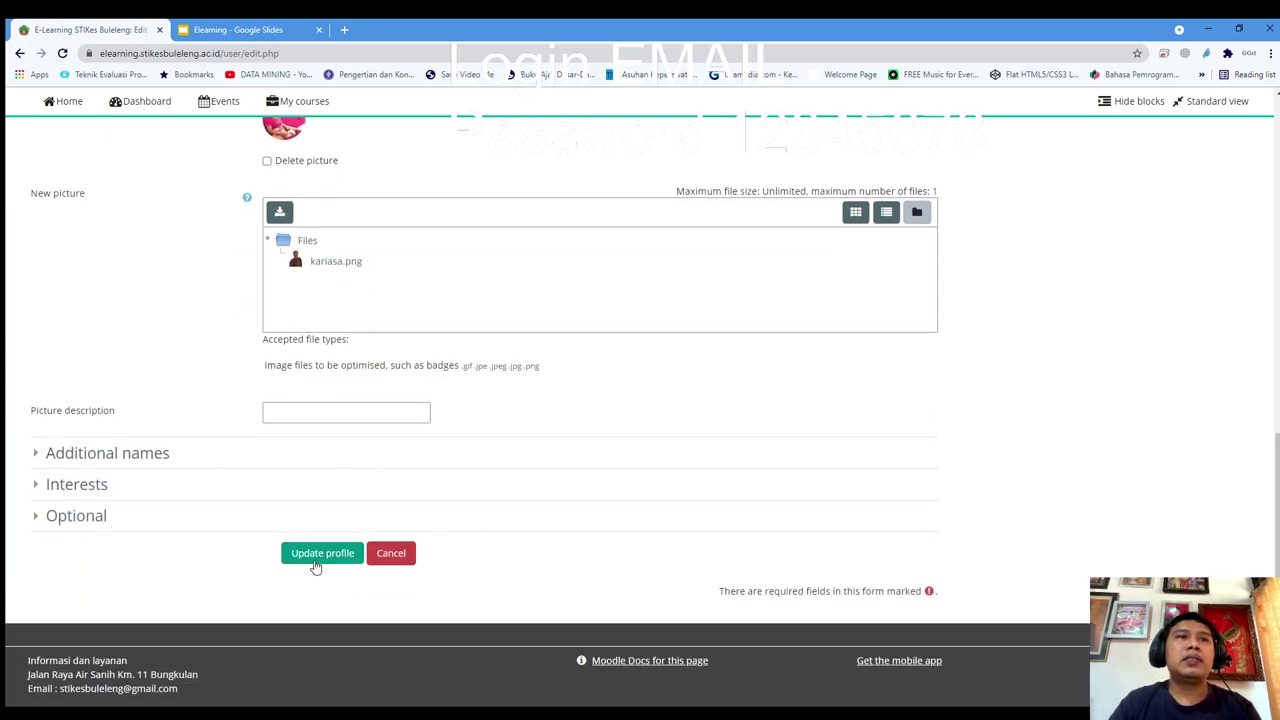
{"action": "left_click", "coordinate": [381, 563]}
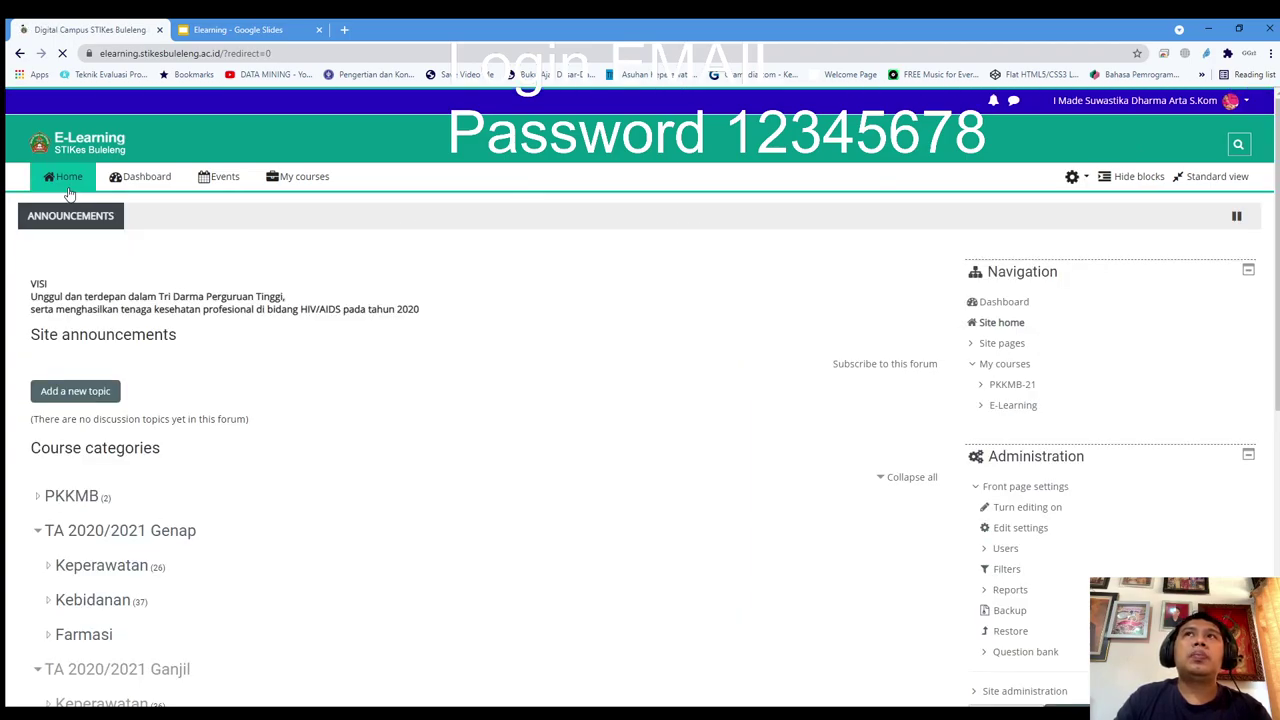
Reopen Edit profile from the user menu, scroll to User picture, and cancel without saving
{"action": "left_click", "coordinate": [1247, 103]}
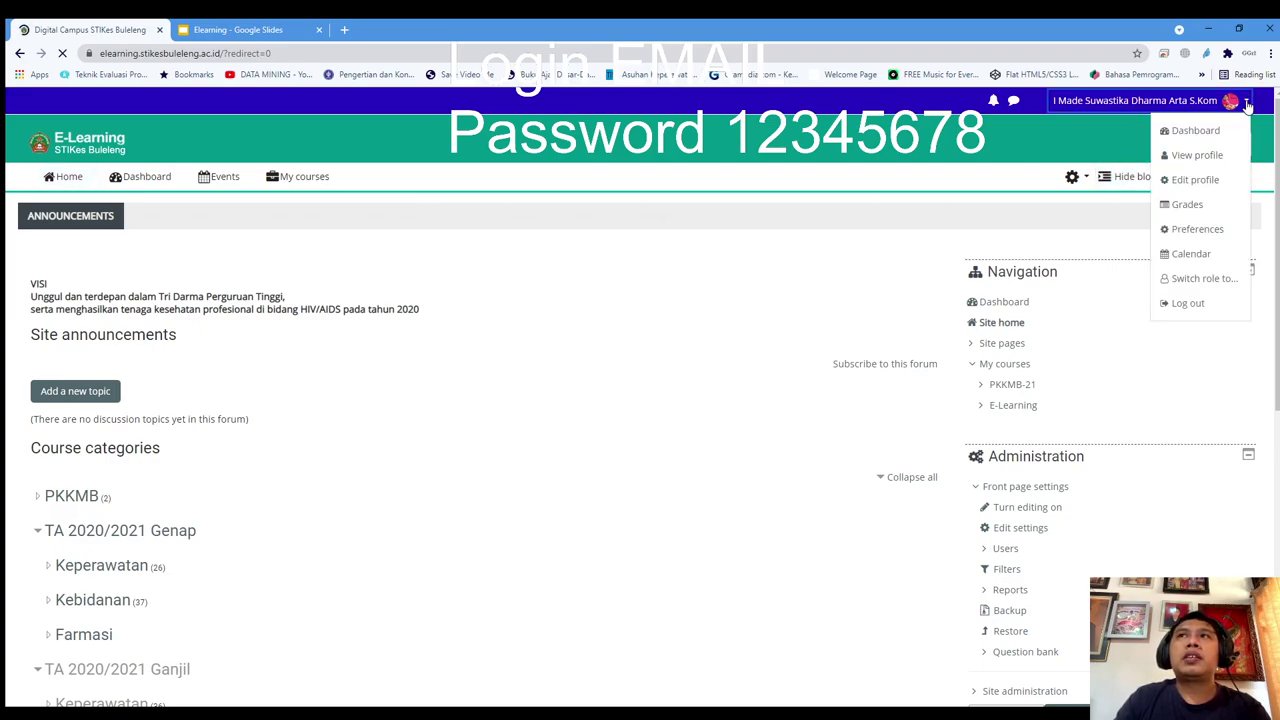
{"action": "left_click", "coordinate": [1214, 187]}
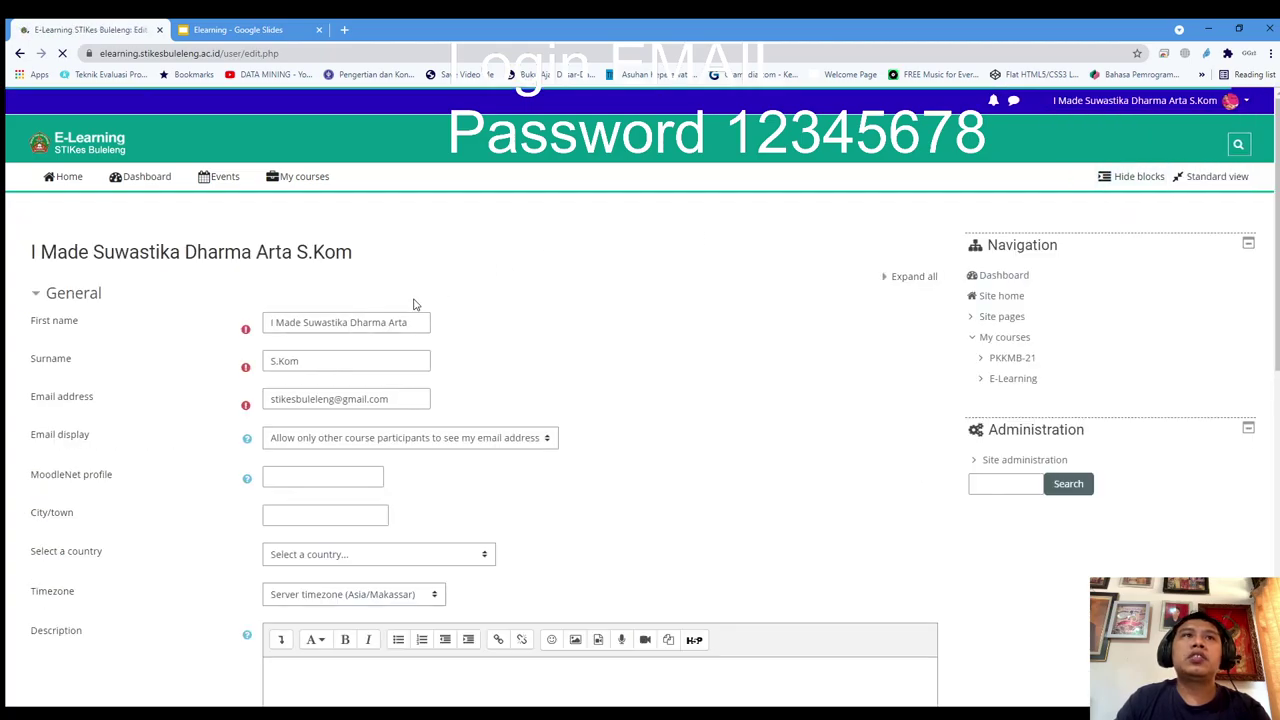
{"action": "scroll", "coordinate": [415, 304], "scroll_direction": "down", "scroll_amount": 1}
{"action": "scroll", "coordinate": [415, 304], "scroll_direction": "down", "scroll_amount": 5}
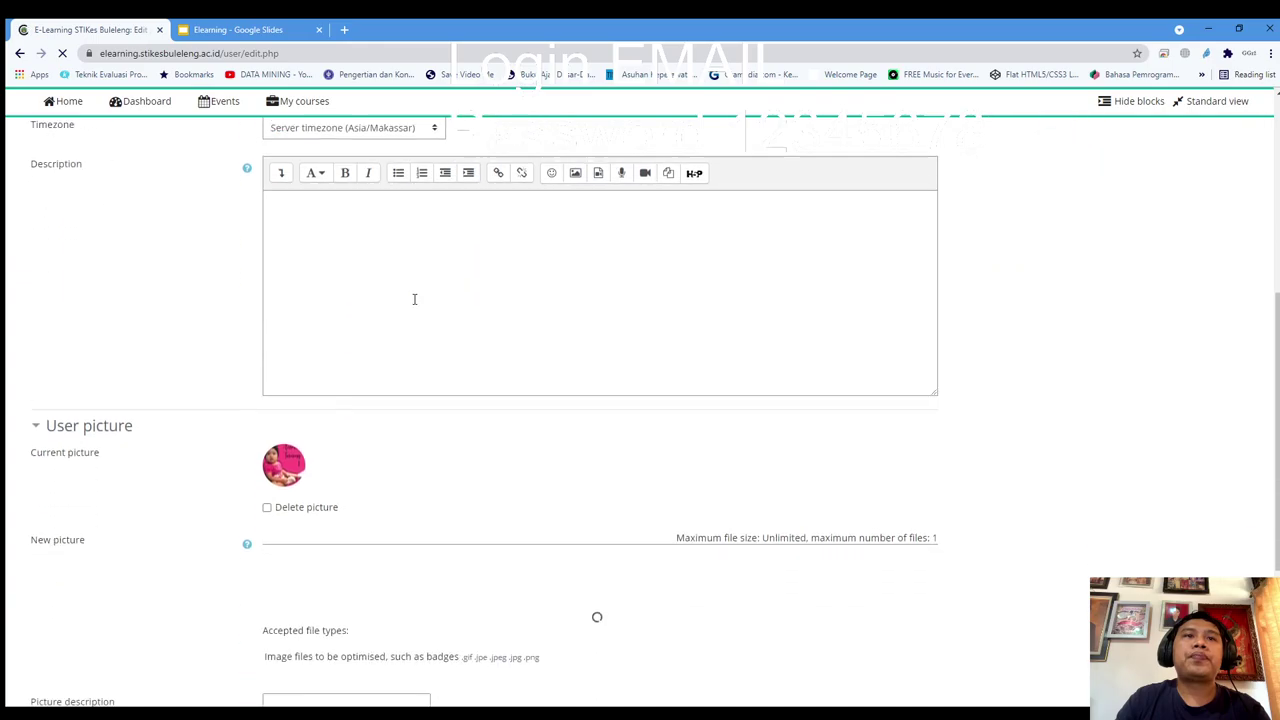
{"action": "scroll", "coordinate": [415, 304], "scroll_direction": "down", "scroll_amount": 2}
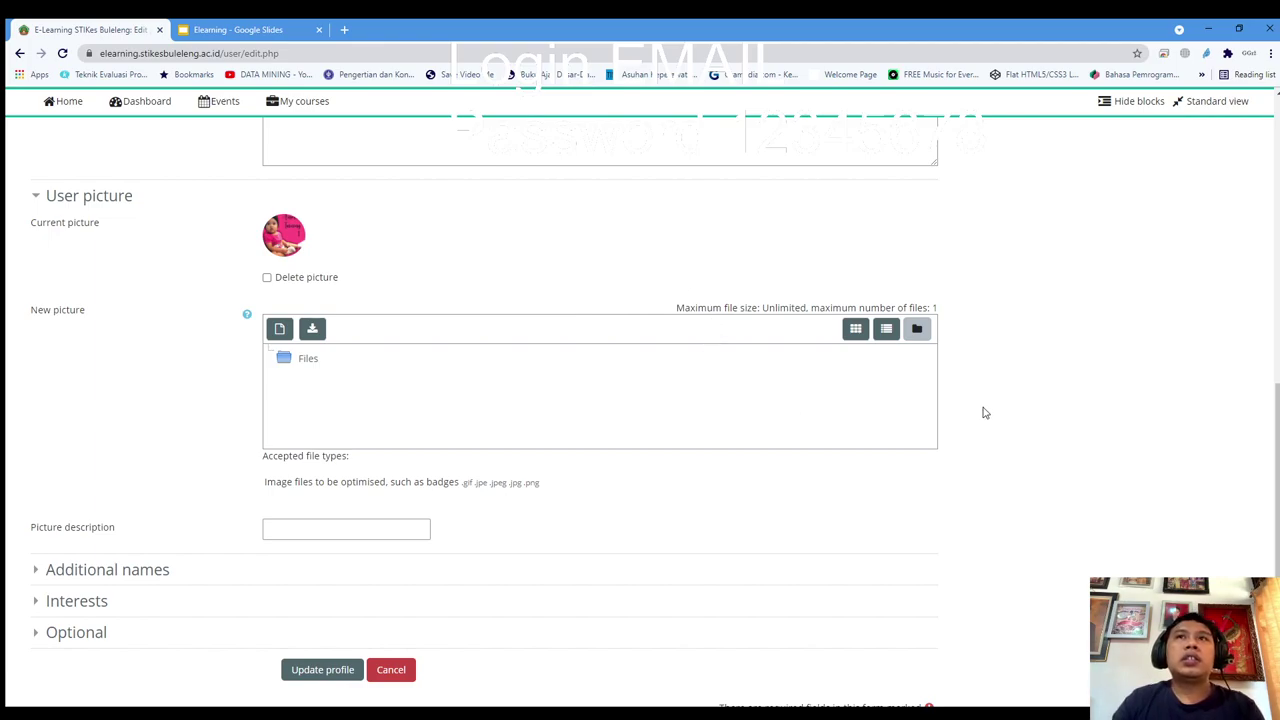
{"action": "scroll", "coordinate": [985, 413], "scroll_direction": "down", "scroll_amount": 1}
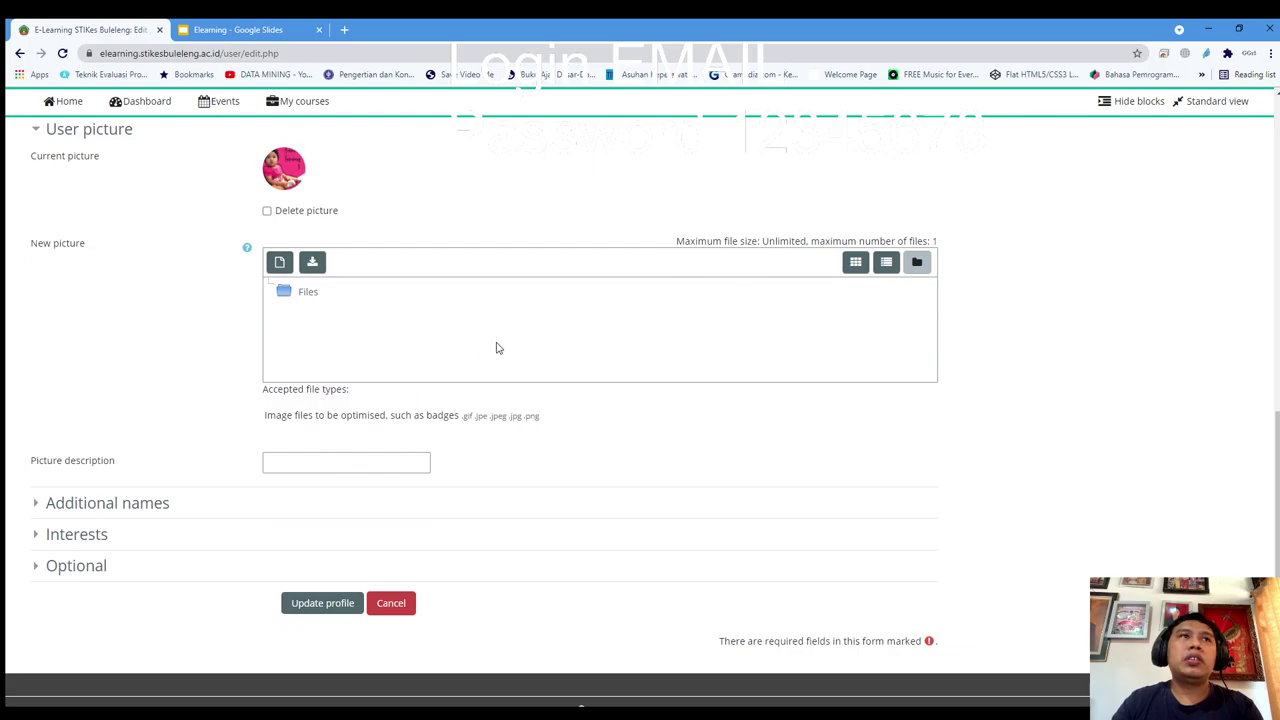
{"action": "left_click", "coordinate": [389, 612]}
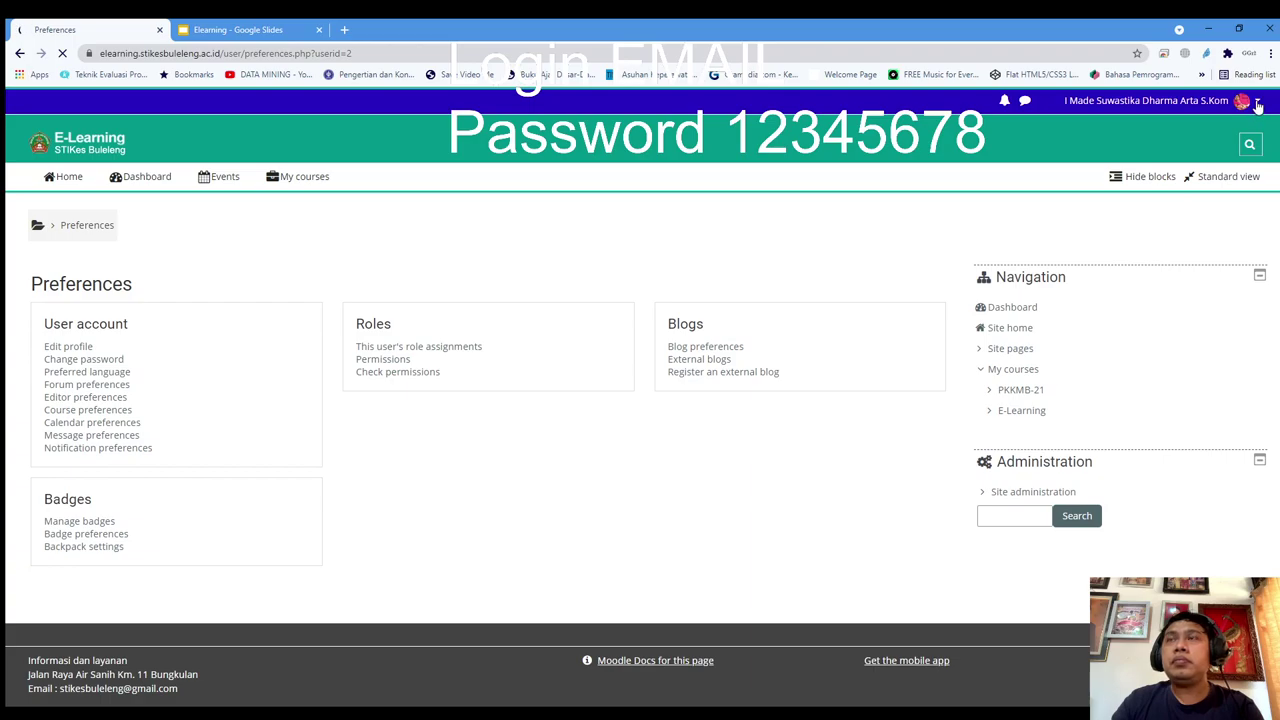
Go to Preferences from the user menu and open Change password under User account
{"action": "left_click", "coordinate": [1258, 103]}
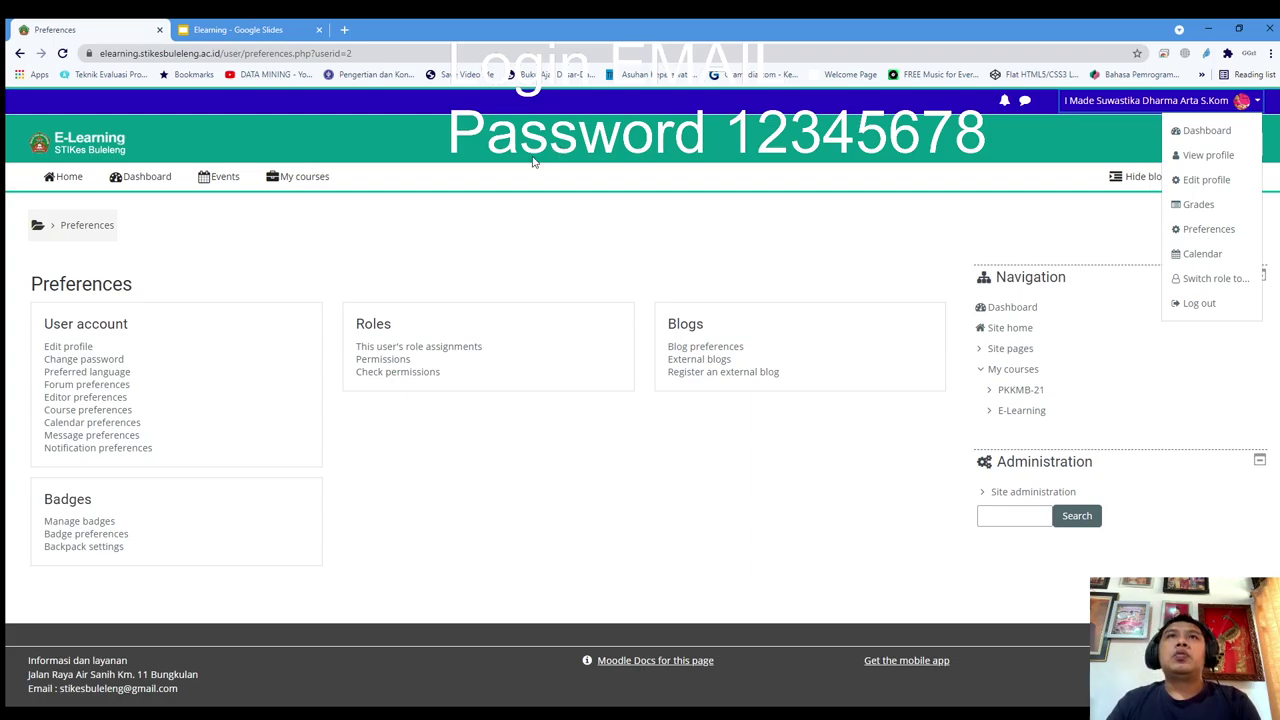
{"action": "left_click", "coordinate": [597, 124]}
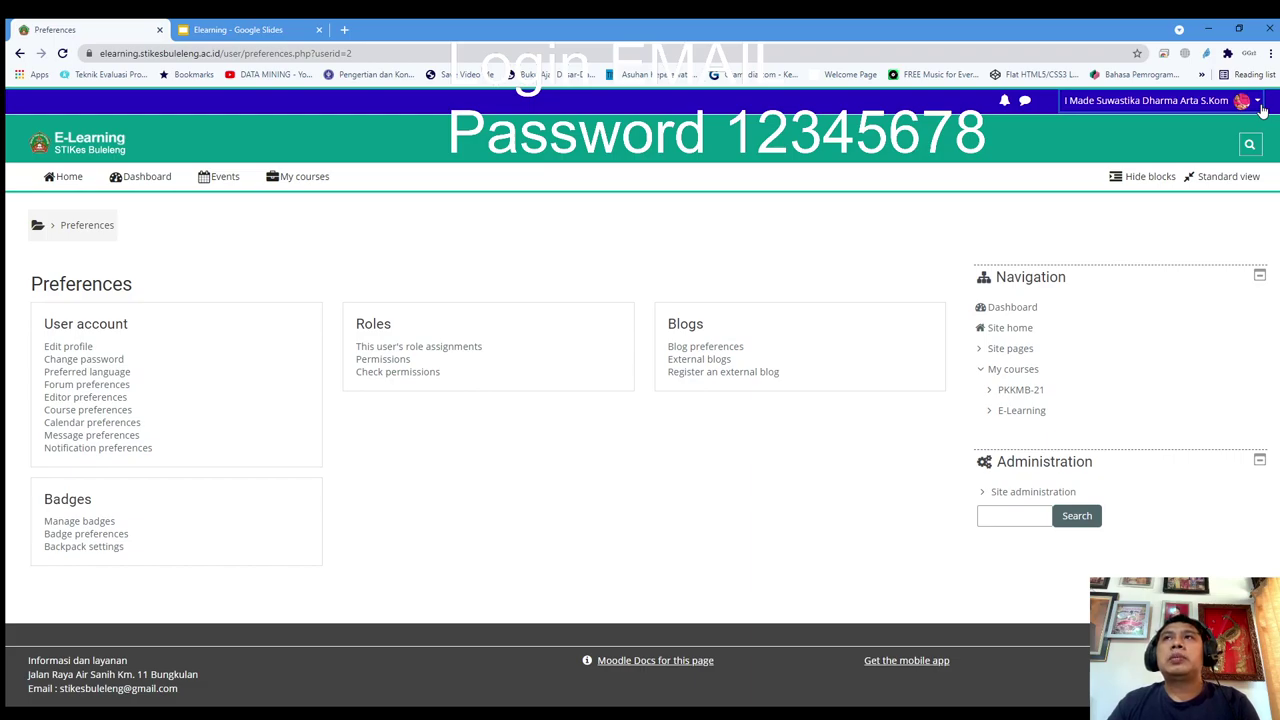
{"action": "left_click", "coordinate": [1258, 104]}
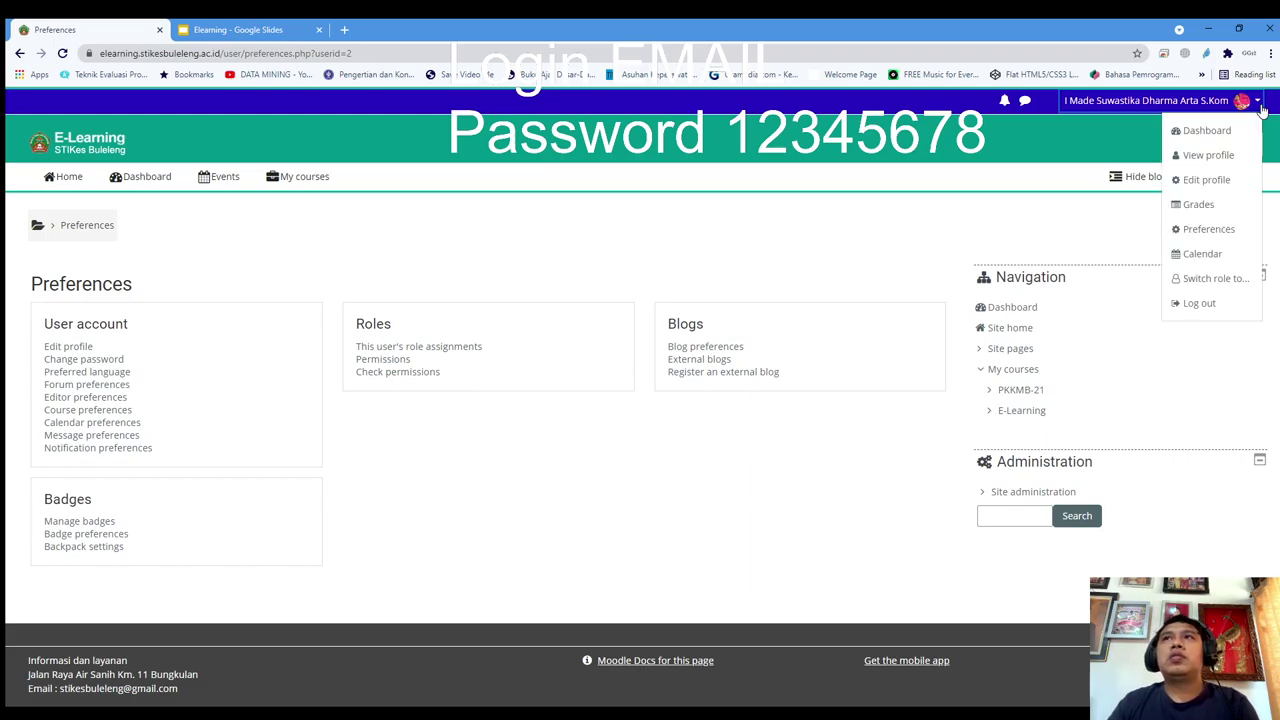
{"action": "left_click", "coordinate": [1207, 232]}
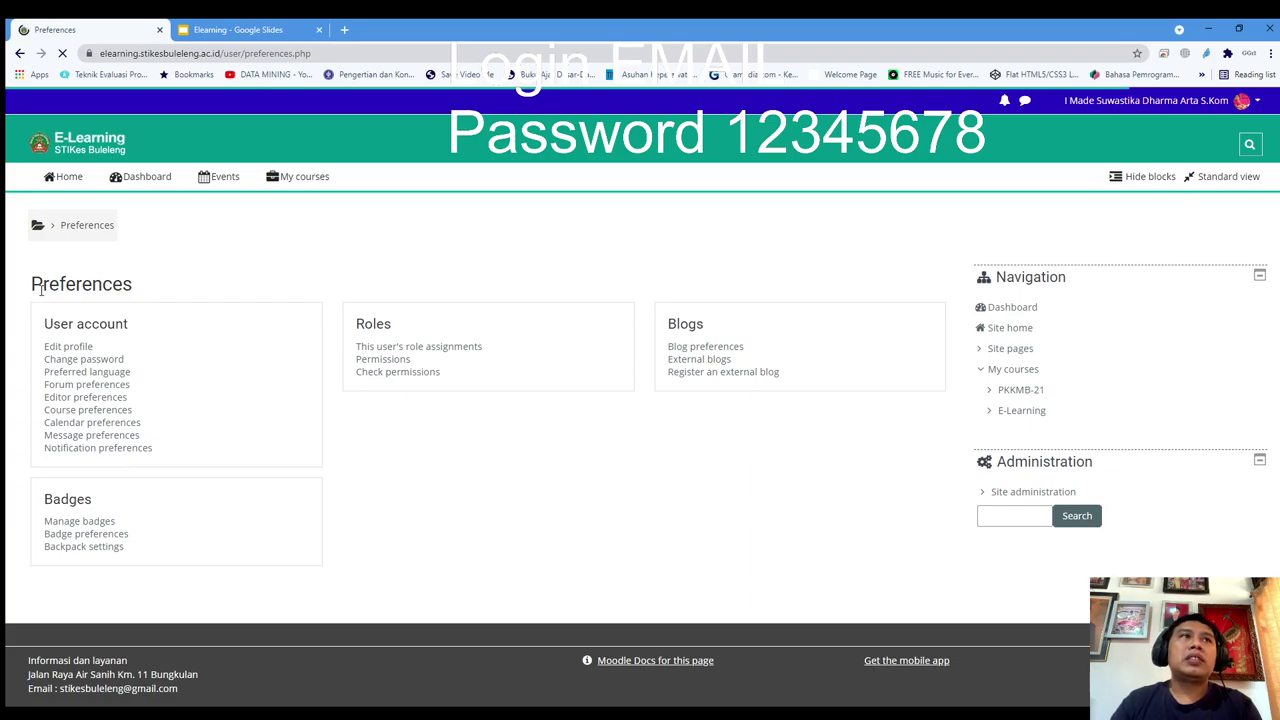
{"action": "left_click", "coordinate": [56, 362]}
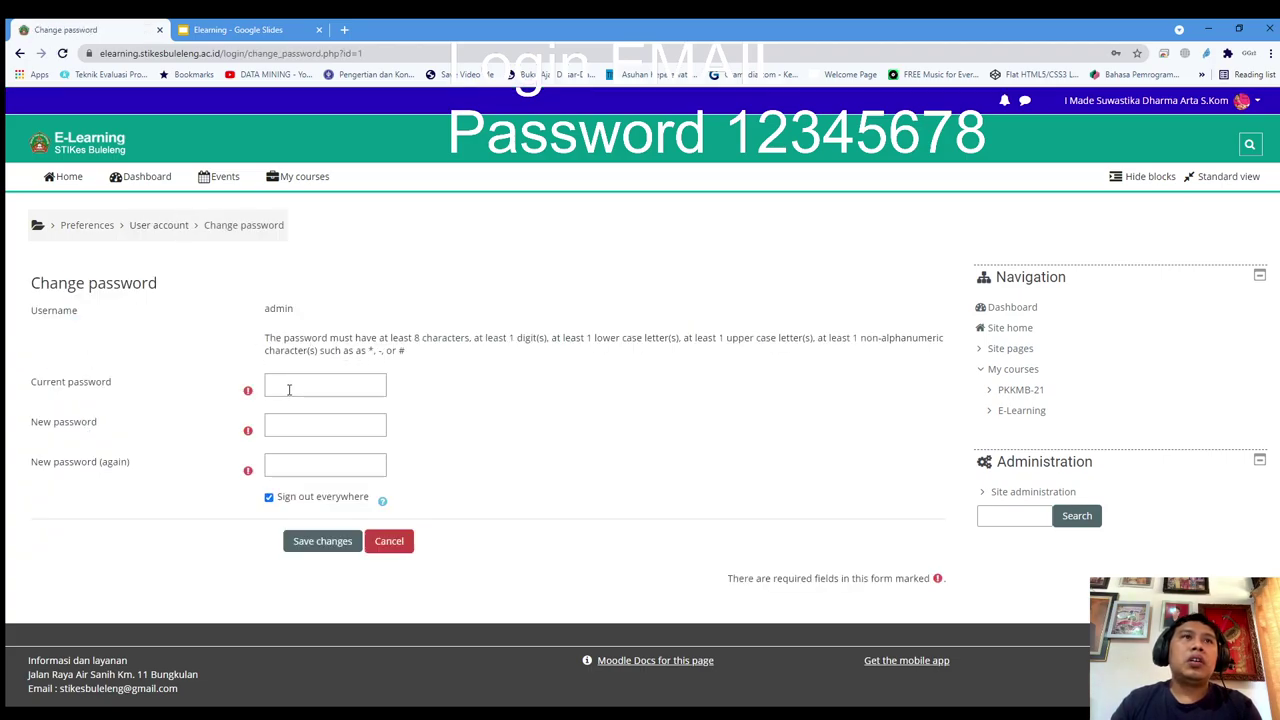
Click into the Current and New password fields and highlight the password rule's special characters
{"action": "left_click", "coordinate": [289, 390]}
{"action": "left_click", "coordinate": [465, 369]}
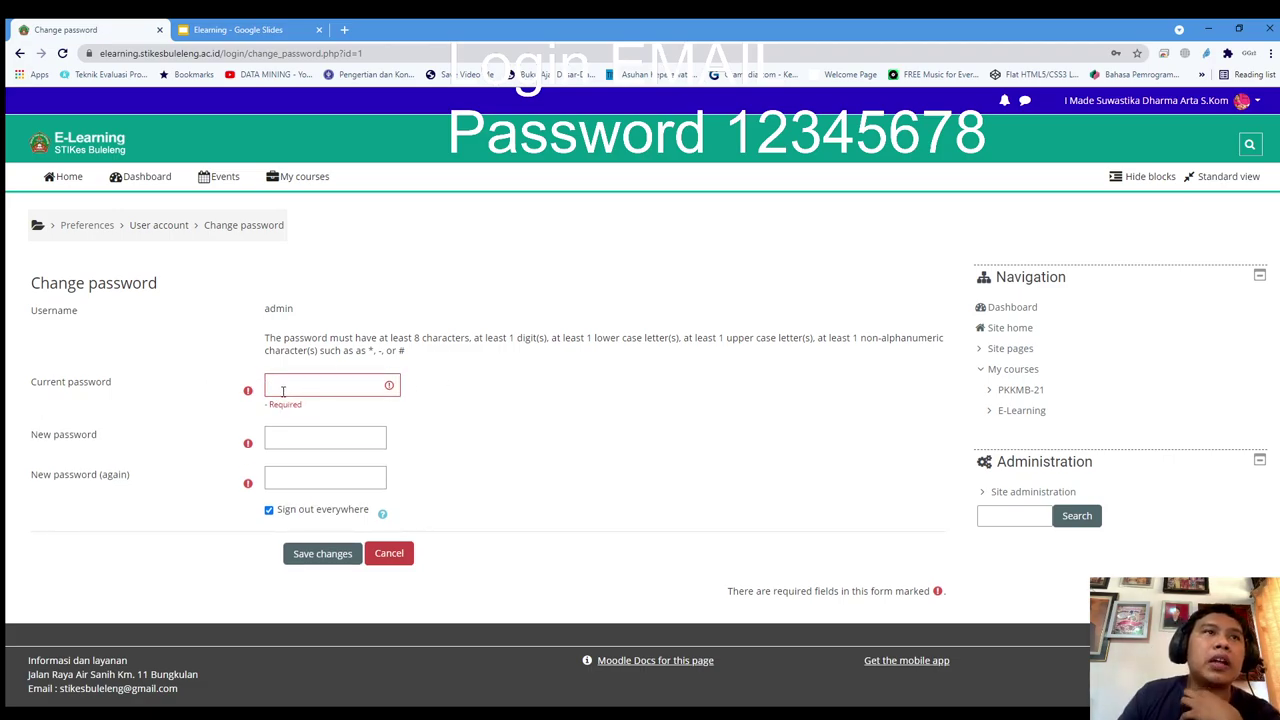
{"action": "left_click", "coordinate": [300, 442]}
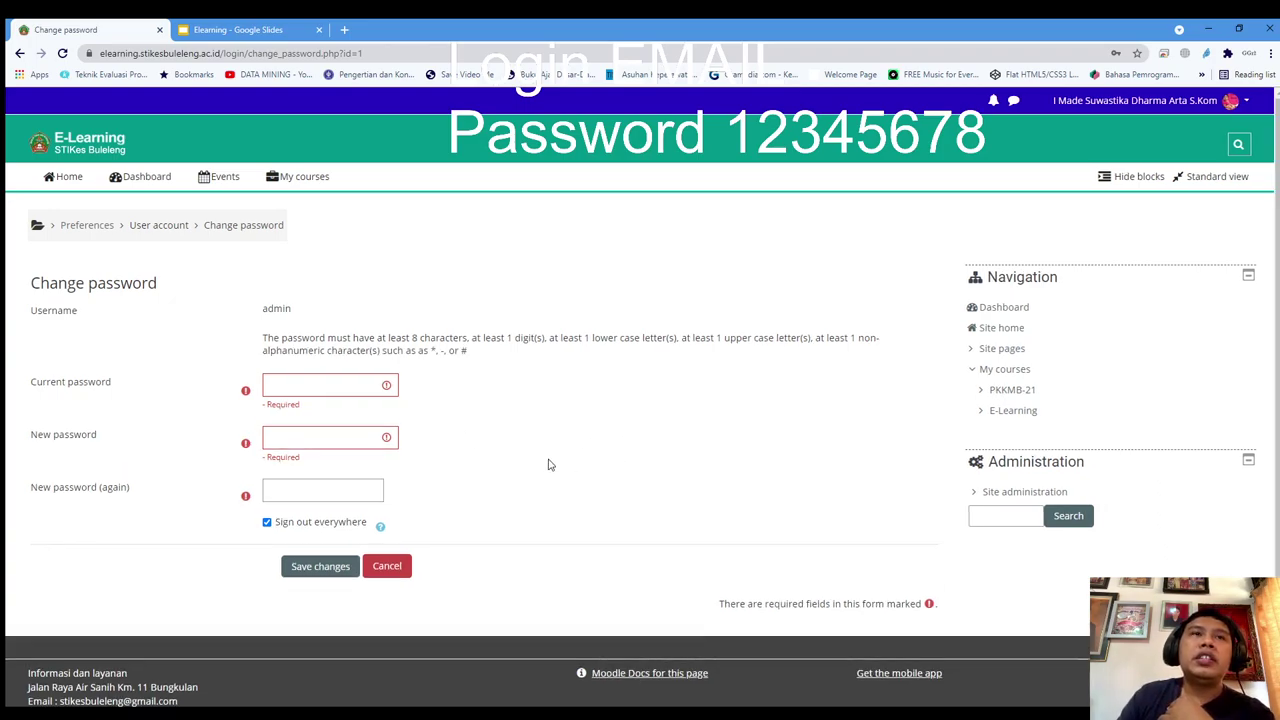
{"action": "left_click_drag", "start_coordinate": [253, 338], "coordinate": [480, 341]}
{"action": "left_click", "coordinate": [535, 395]}
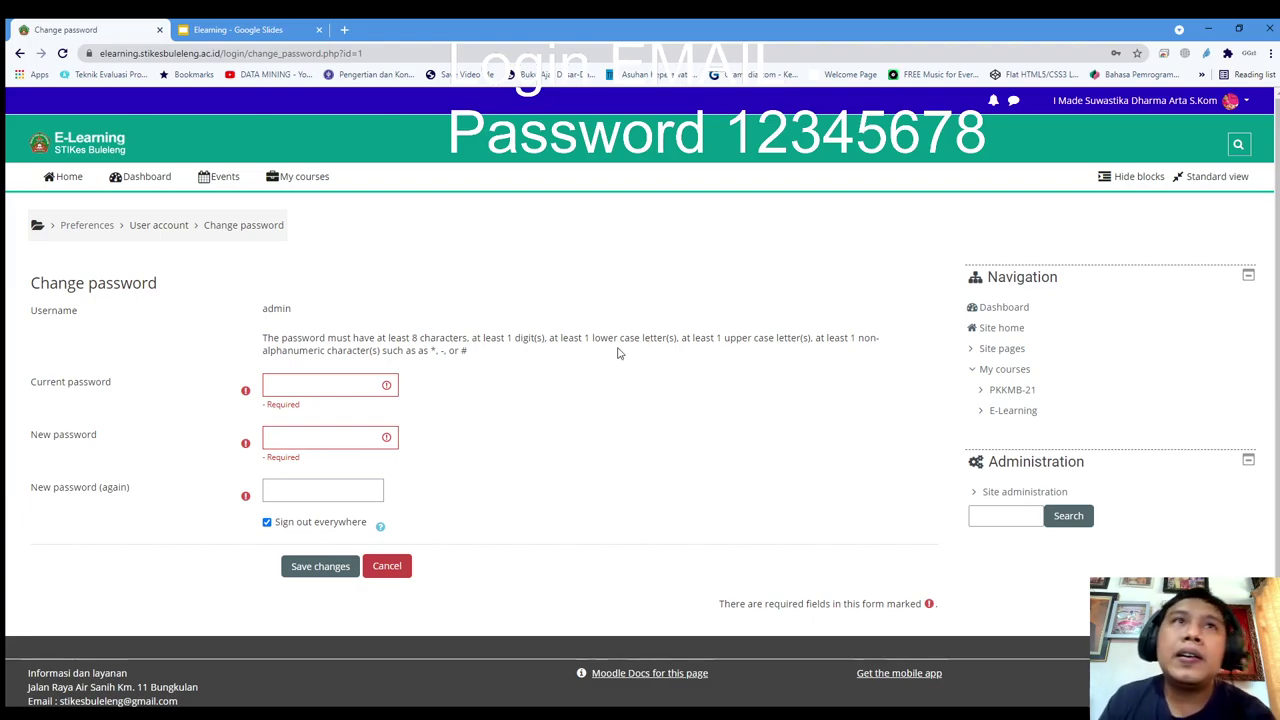
{"action": "left_click_drag", "start_coordinate": [430, 352], "coordinate": [457, 352]}
{"action": "left_click", "coordinate": [577, 358]}
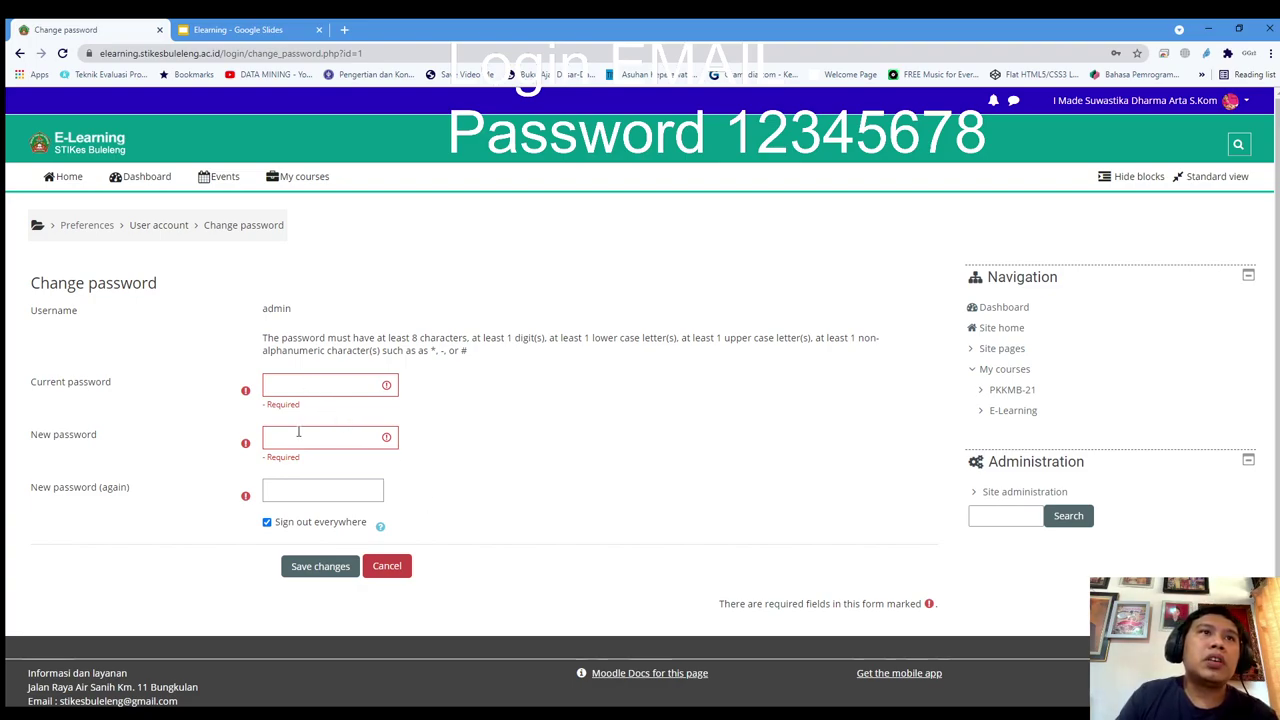
Leave New password (again) empty and save, so all three fields show Required
{"action": "left_click", "coordinate": [339, 491]}
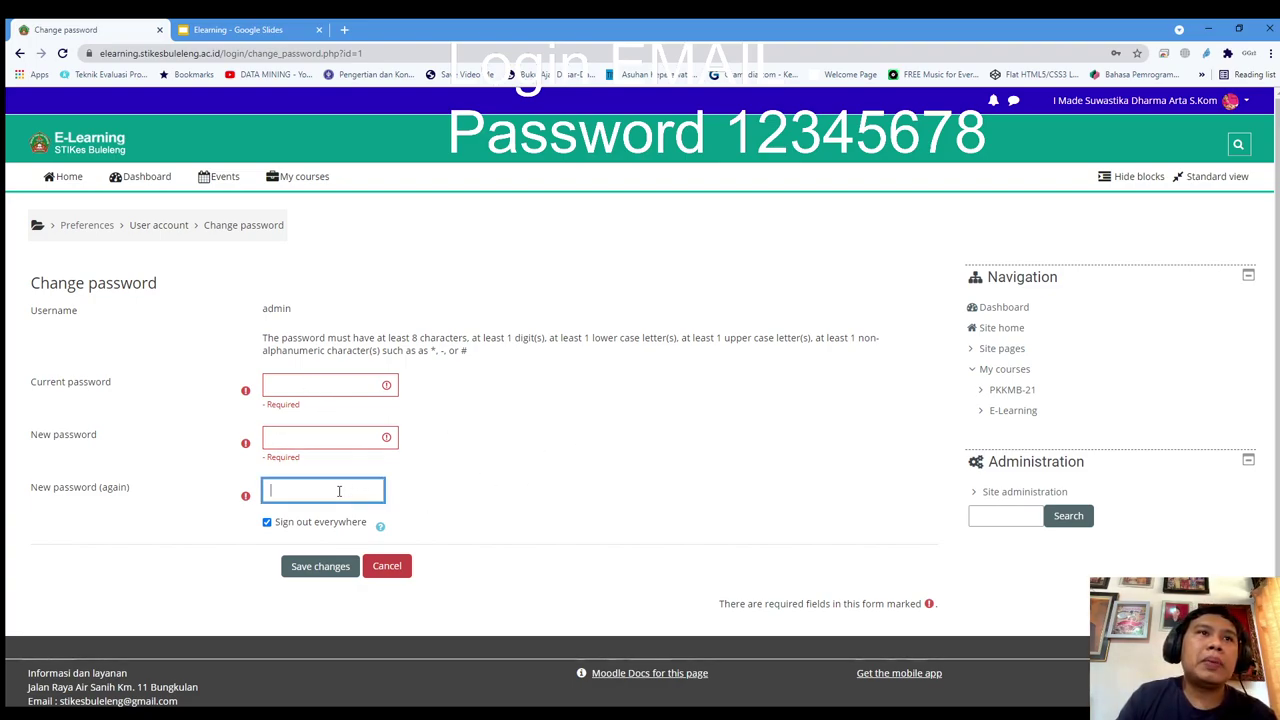
{"action": "left_click", "coordinate": [447, 487]}
{"action": "left_click", "coordinate": [337, 583]}
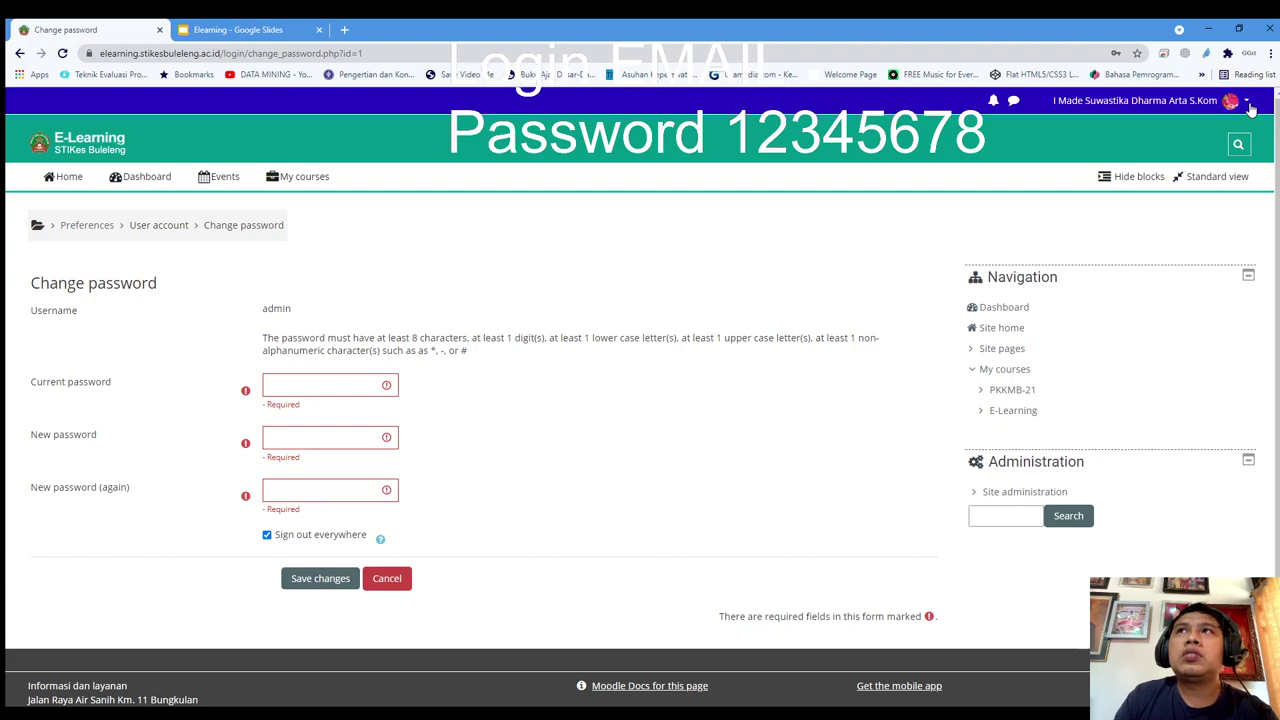
{"action": "left_click", "coordinate": [1249, 105]}
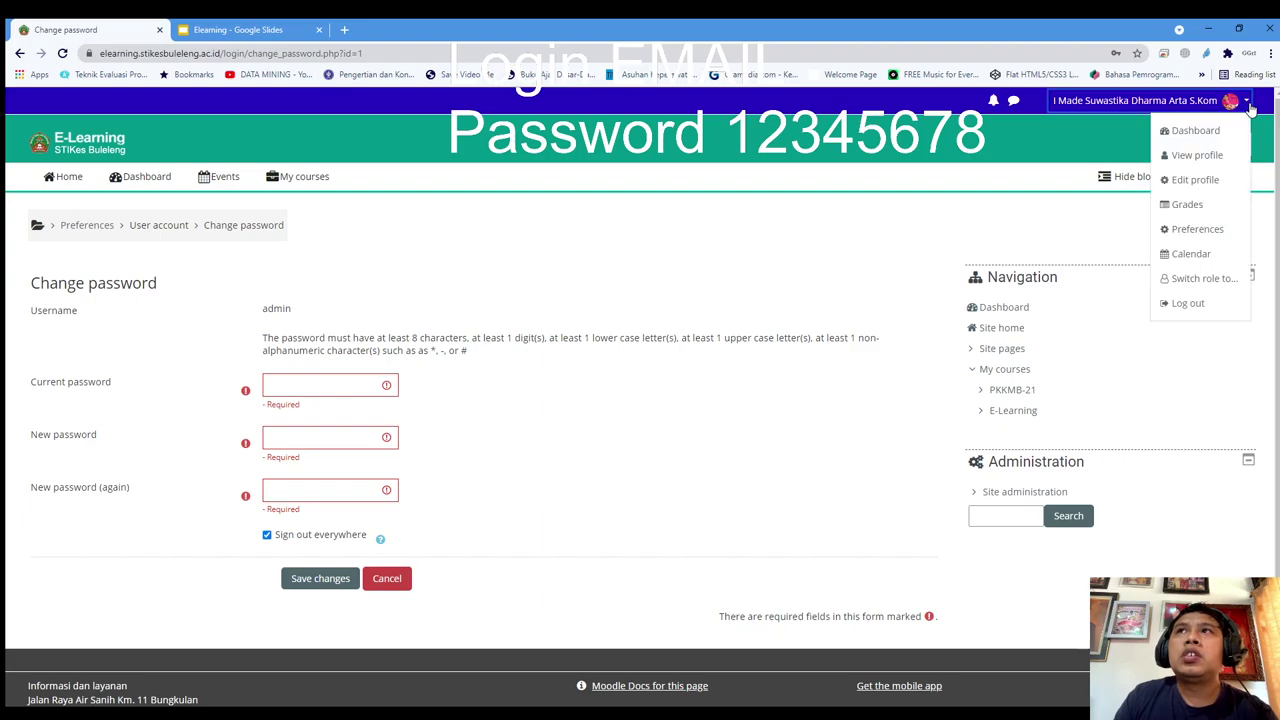
{"action": "left_click", "coordinate": [1205, 231]}
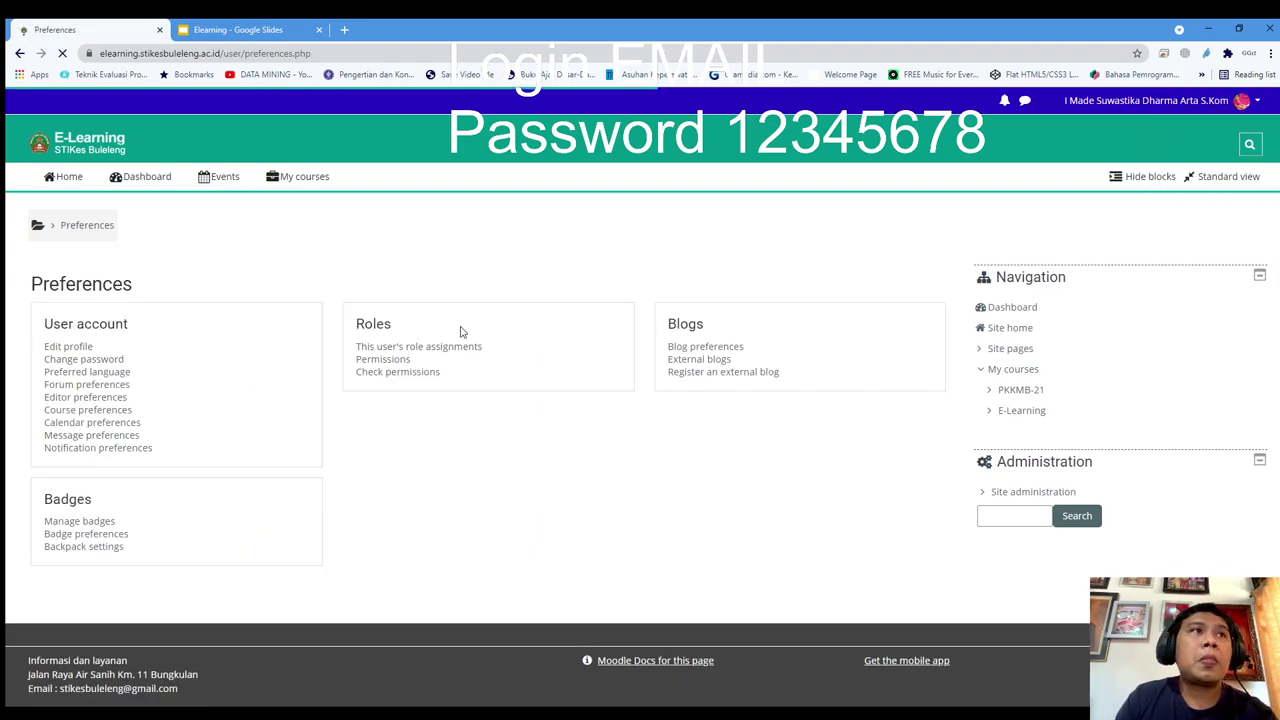
{"action": "left_click", "coordinate": [104, 366]}
{"action": "left_click", "coordinate": [293, 384]}
{"action": "left_click_drag", "start_coordinate": [153, 391], "coordinate": [15, 391]}
{"action": "left_click", "coordinate": [288, 384]}
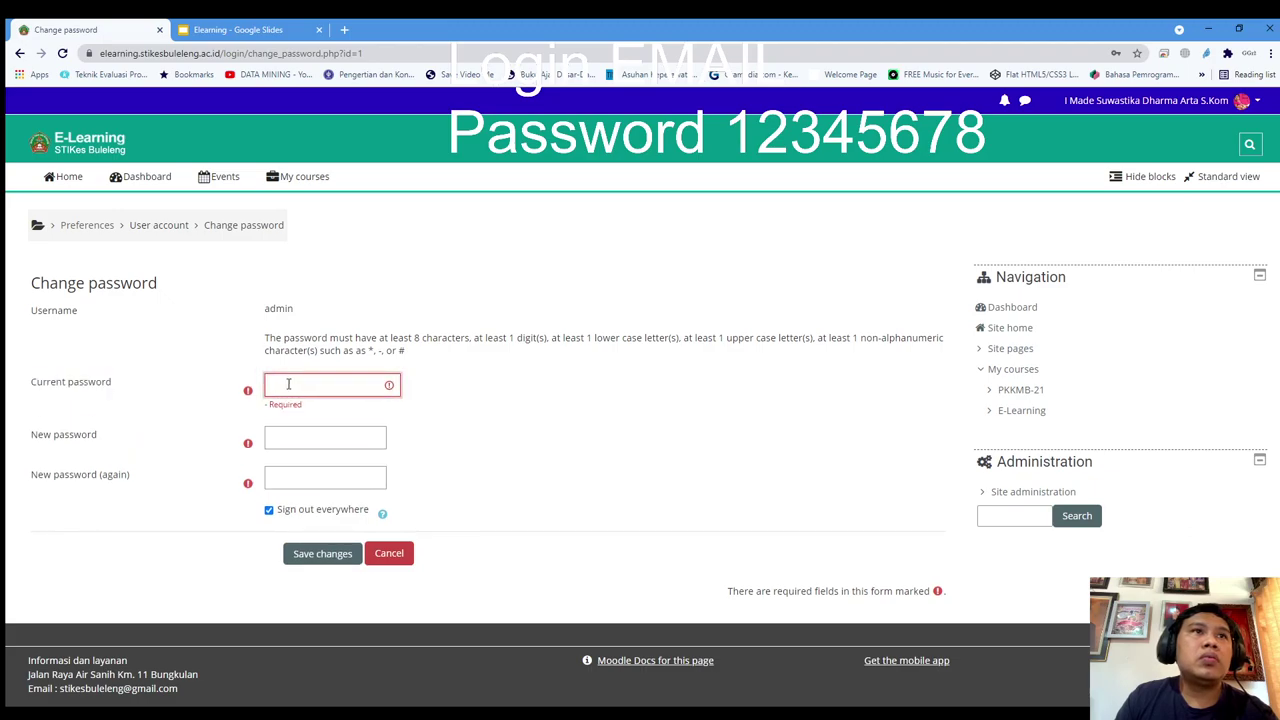
{"action": "left_click", "coordinate": [535, 388]}
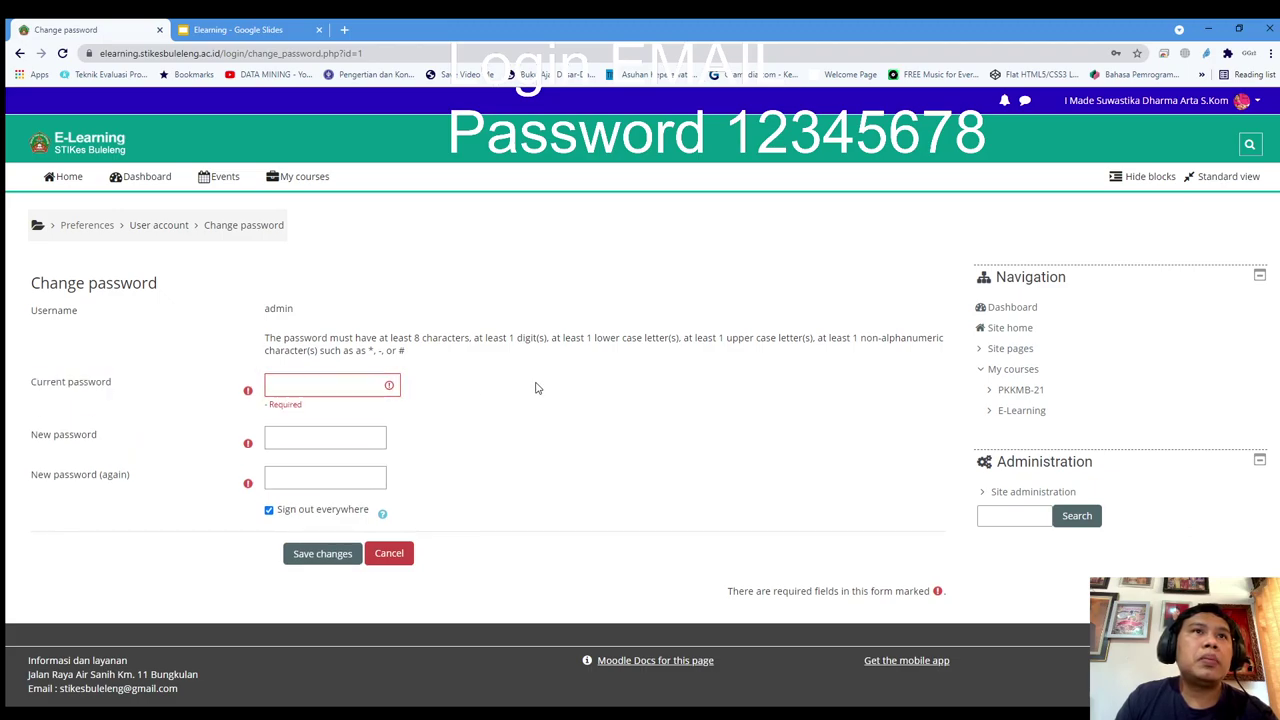
{"action": "left_click", "coordinate": [286, 440]}
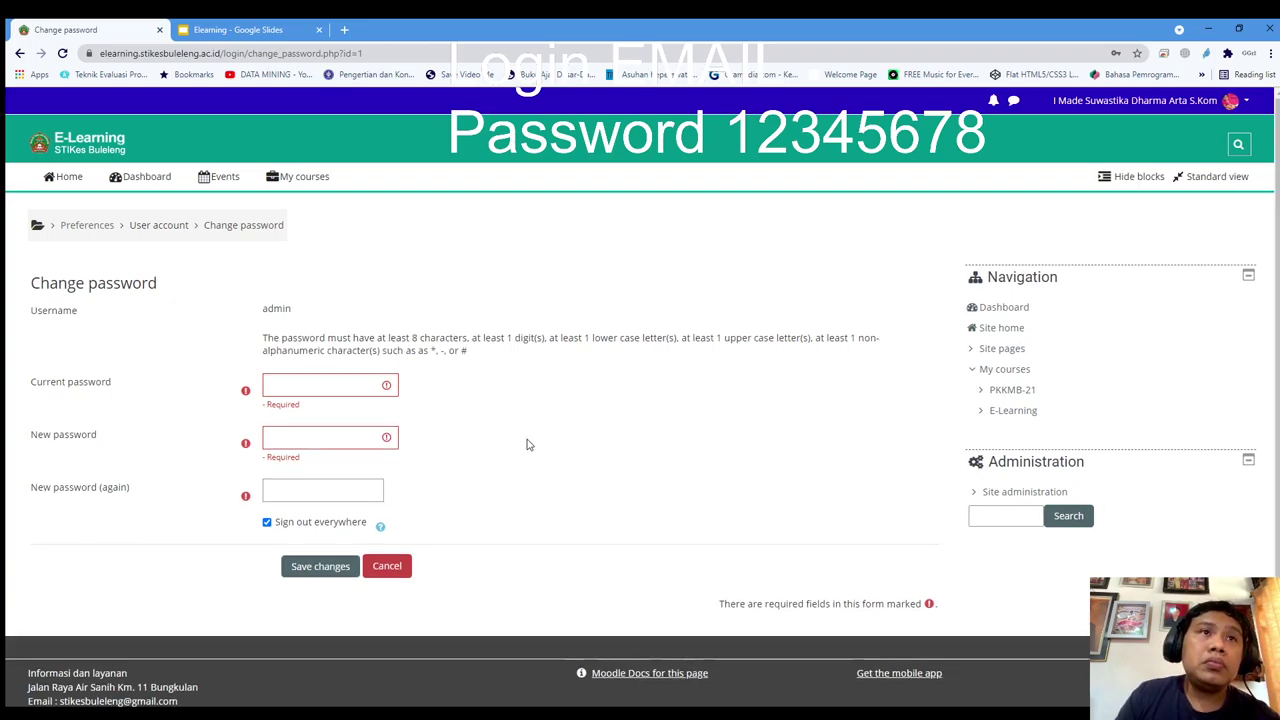
{"action": "left_click", "coordinate": [355, 440]}
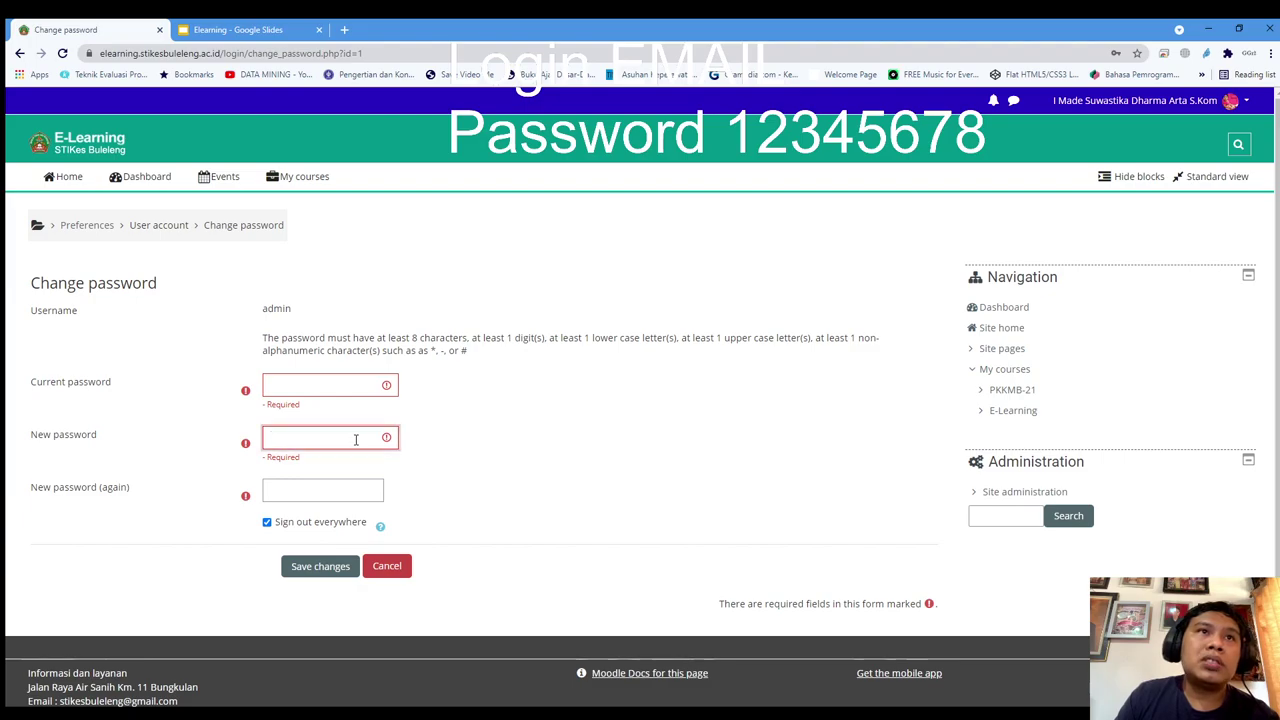
{"action": "left_click", "coordinate": [497, 445]}
{"action": "left_click", "coordinate": [335, 488]}
{"action": "left_click", "coordinate": [578, 453]}
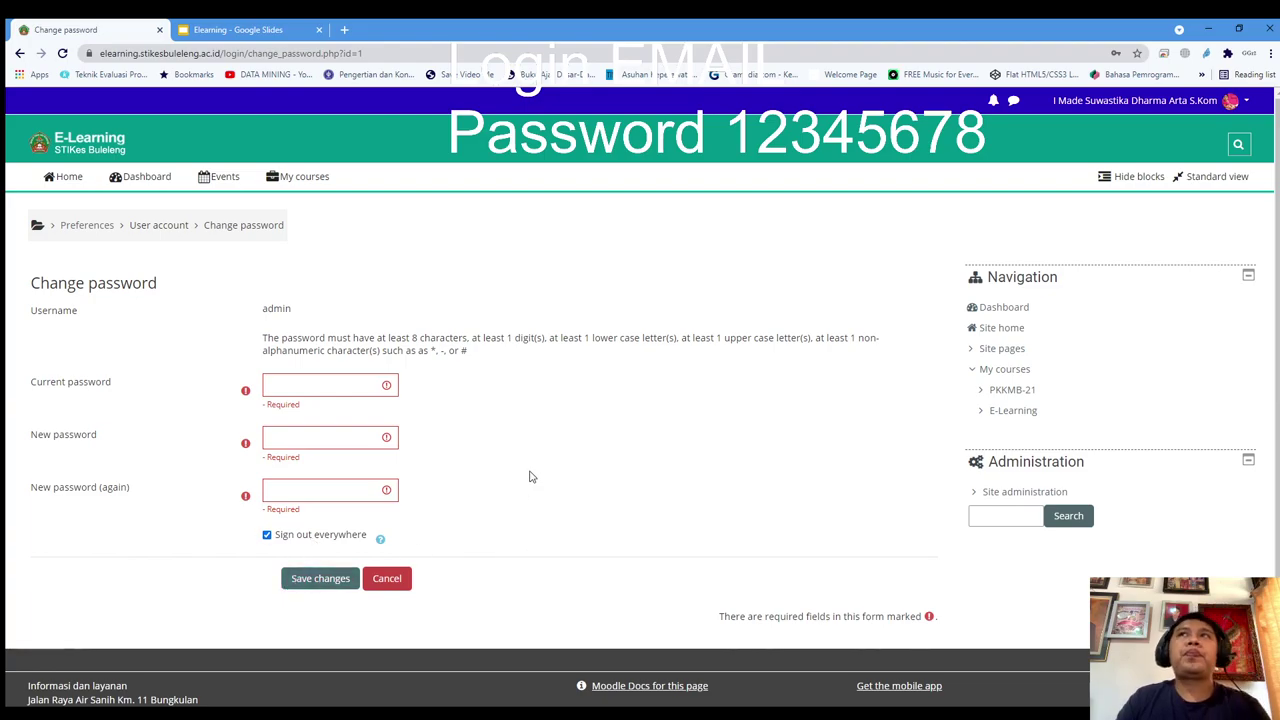
{"action": "left_click", "coordinate": [1244, 101]}
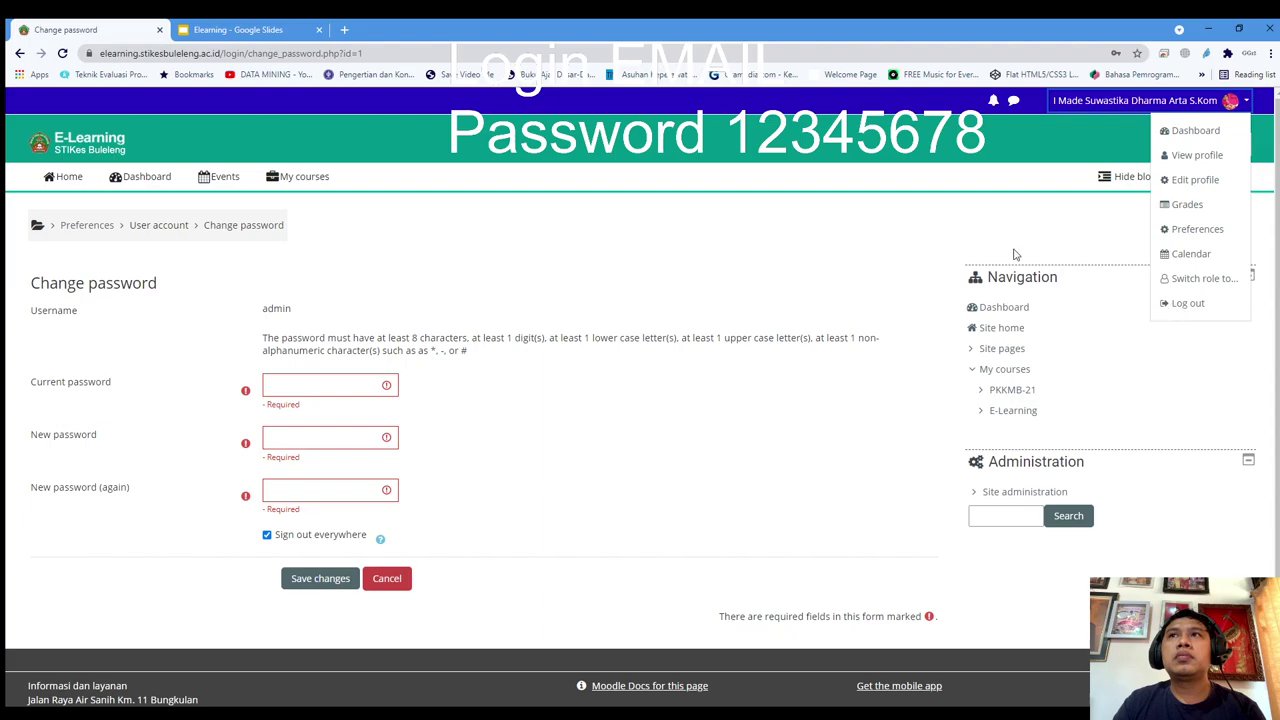
{"action": "left_click", "coordinate": [771, 226]}
Return Home, then open PKKMB-21 from My courses > In progress
{"action": "left_click", "coordinate": [45, 177]}
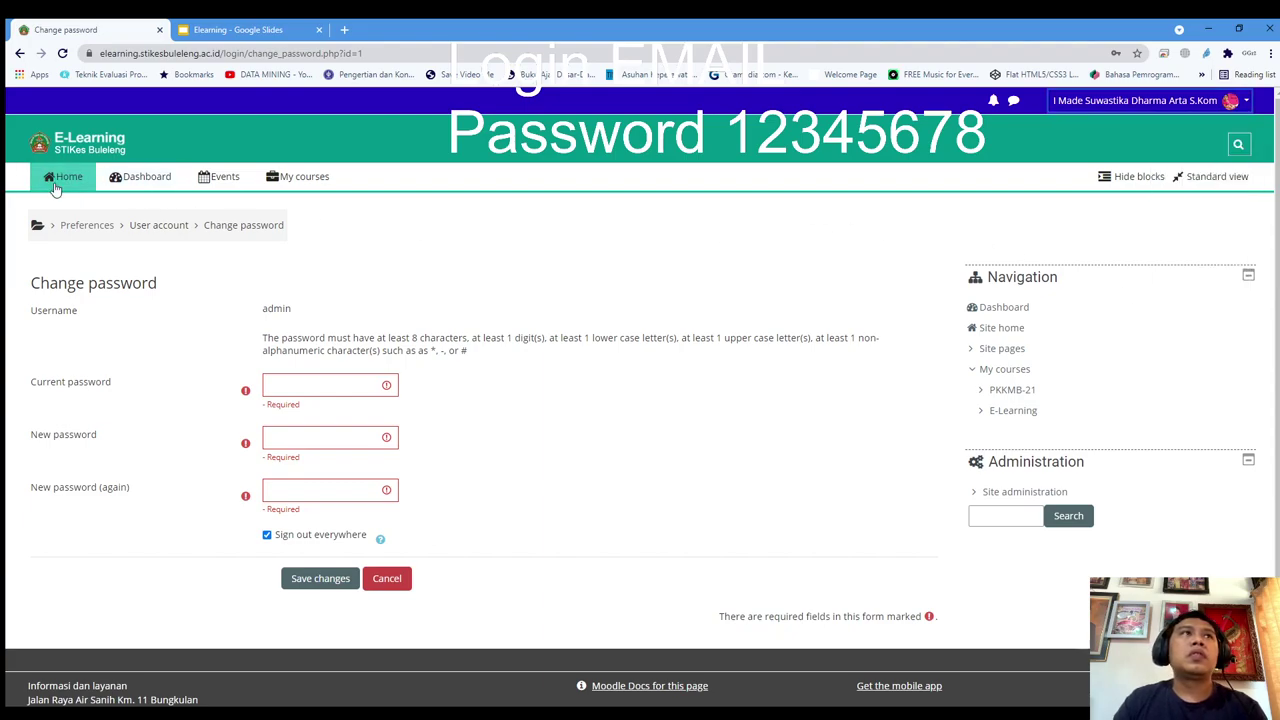
{"action": "scroll", "coordinate": [274, 260], "scroll_direction": "down", "scroll_amount": 3}
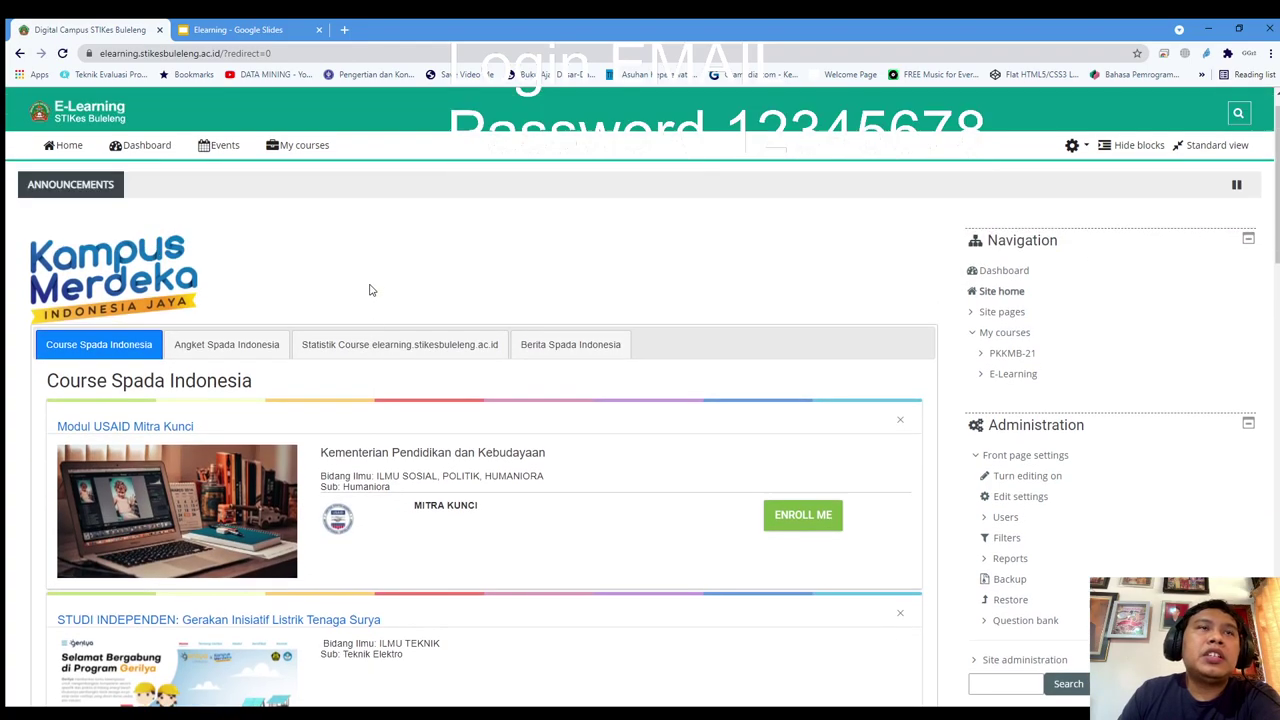
{"action": "left_click", "coordinate": [305, 177]}
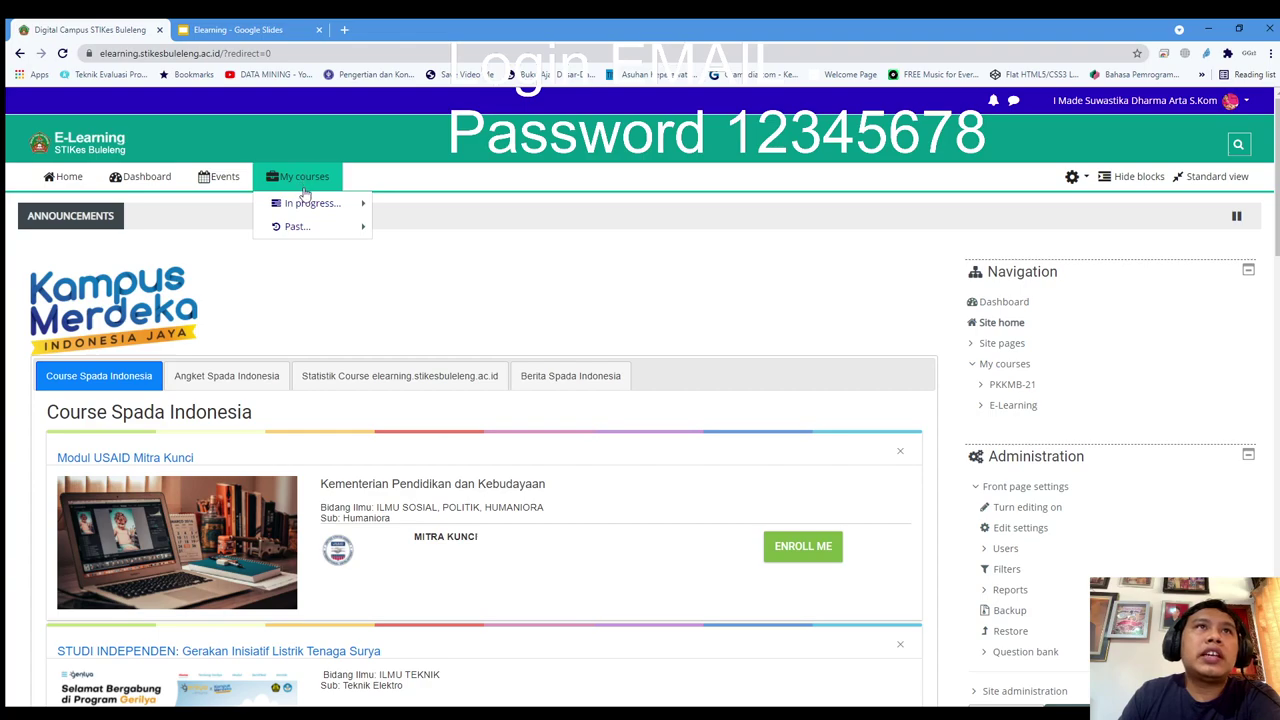
{"action": "mouse_move", "coordinate": [301, 206]}
{"action": "left_click", "coordinate": [406, 216]}
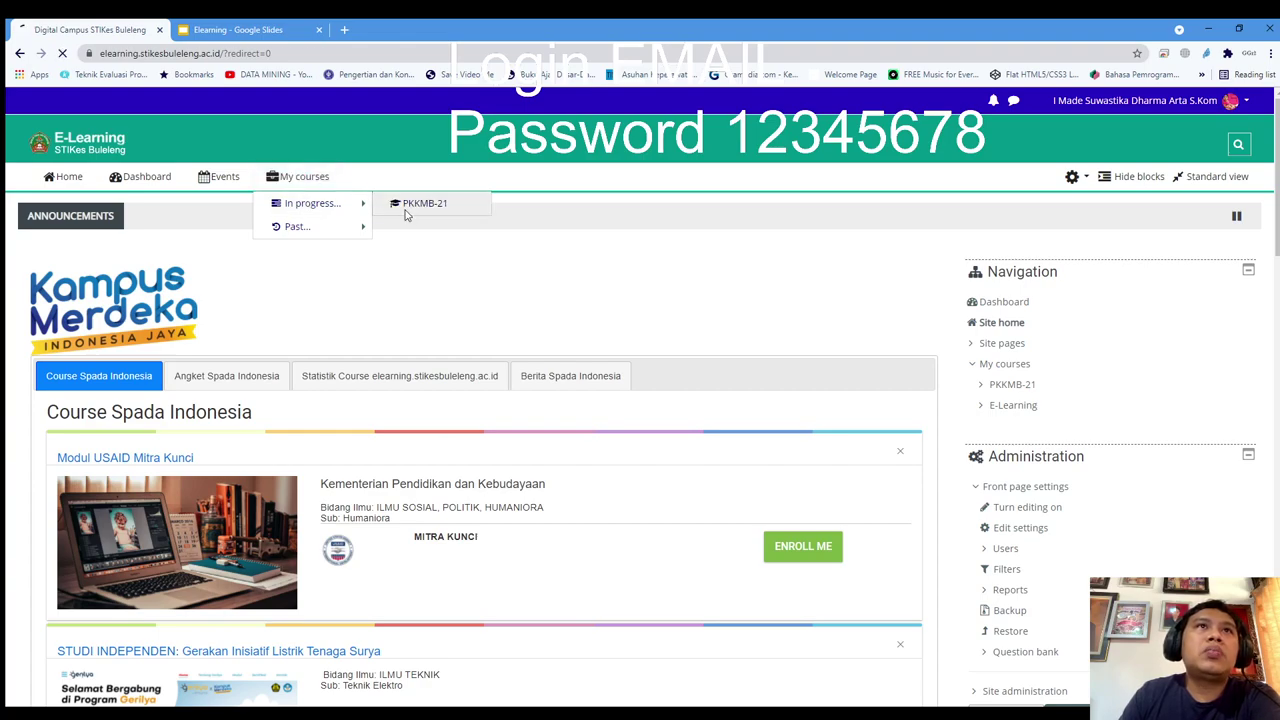
{"action": "scroll", "coordinate": [391, 222], "scroll_direction": "down", "scroll_amount": 2}
{"action": "scroll", "coordinate": [257, 220], "scroll_direction": "up", "scroll_amount": 2}
{"action": "scroll", "coordinate": [251, 223], "scroll_direction": "down", "scroll_amount": 2}
Scroll through the PKKMB 2021 resources and open the ABSEN PKKMB 2021 activity
{"action": "scroll", "coordinate": [247, 220], "scroll_direction": "down", "scroll_amount": 3}
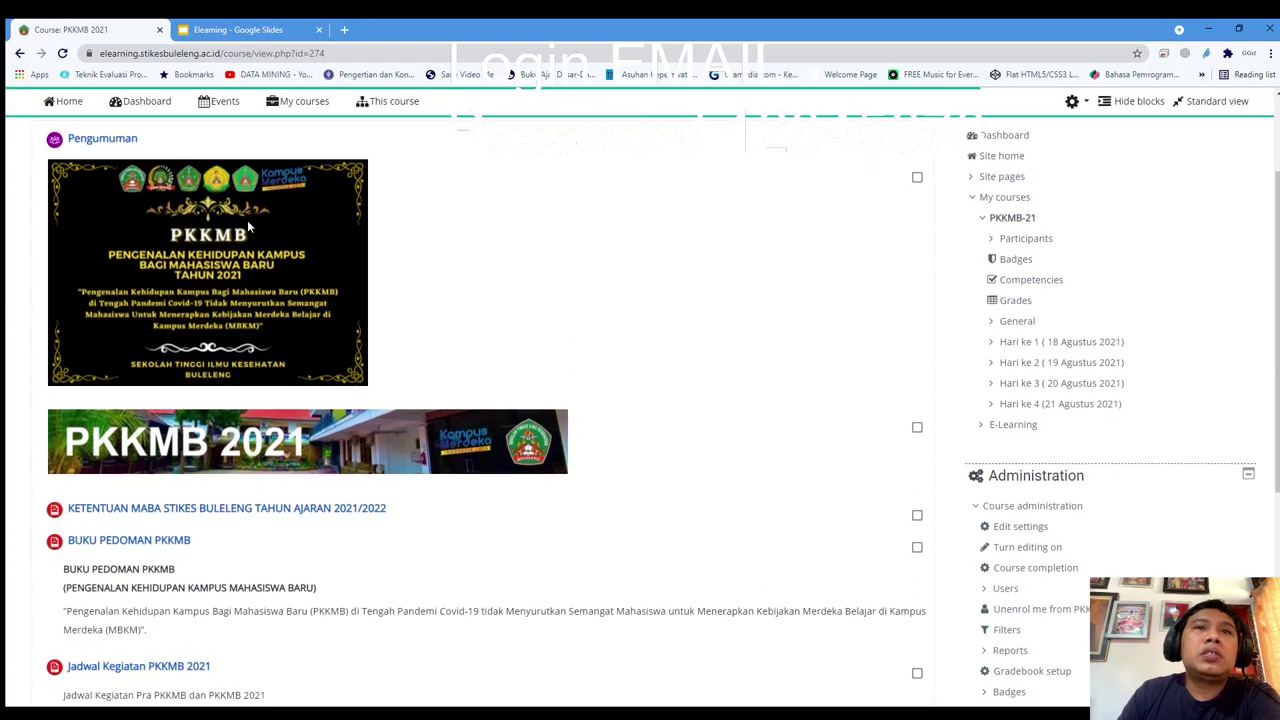
{"action": "scroll", "coordinate": [247, 220], "scroll_direction": "up", "scroll_amount": 4}
{"action": "scroll", "coordinate": [249, 227], "scroll_direction": "up", "scroll_amount": 2}
{"action": "scroll", "coordinate": [249, 227], "scroll_direction": "down", "scroll_amount": 2}
{"action": "left_click_drag", "start_coordinate": [174, 157], "coordinate": [50, 148]}
{"action": "scroll", "coordinate": [292, 266], "scroll_direction": "down", "scroll_amount": 1}
{"action": "scroll", "coordinate": [292, 266], "scroll_direction": "down", "scroll_amount": 3}
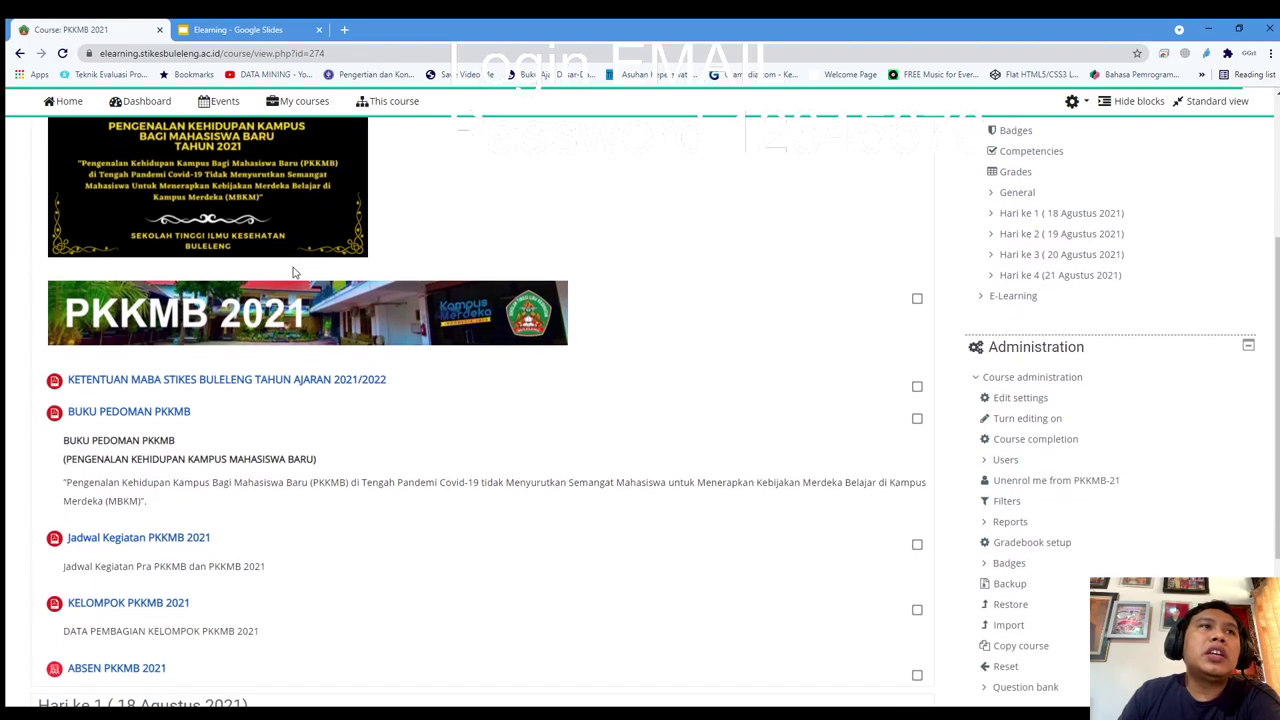
{"action": "scroll", "coordinate": [158, 342], "scroll_direction": "down", "scroll_amount": 2}
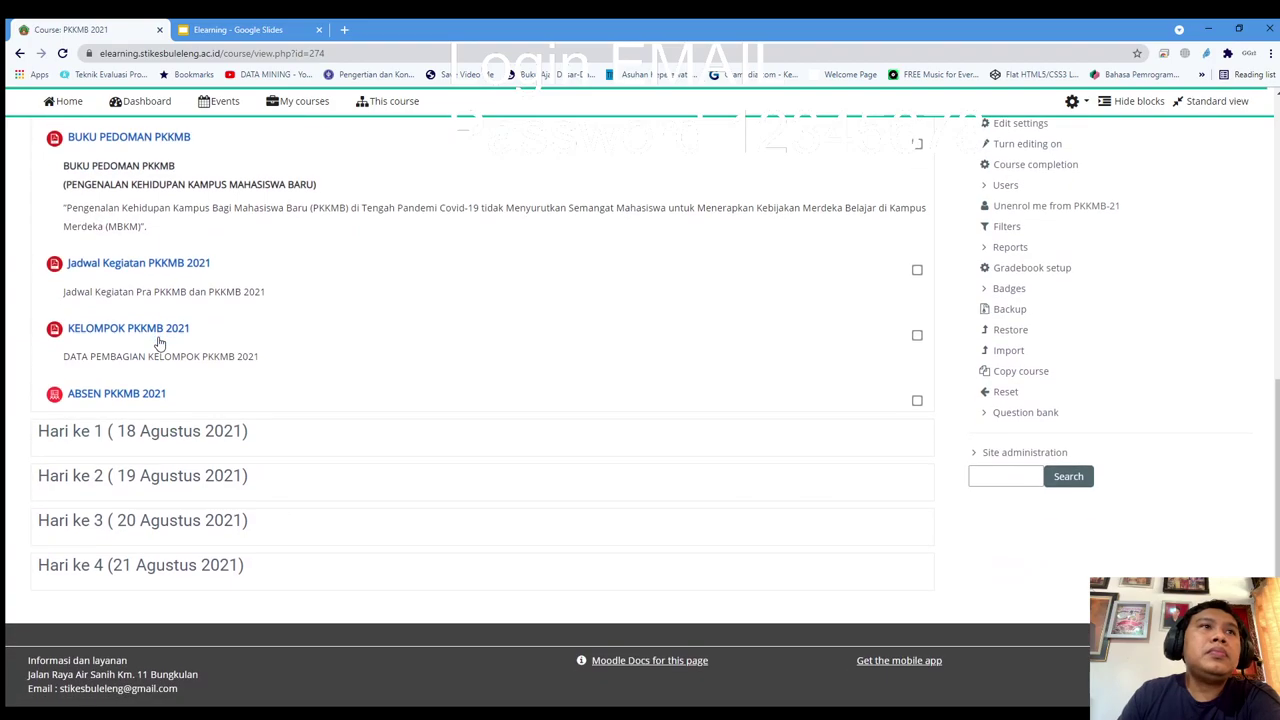
{"action": "scroll", "coordinate": [158, 342], "scroll_direction": "up", "scroll_amount": 4}
{"action": "scroll", "coordinate": [158, 342], "scroll_direction": "up", "scroll_amount": 3}
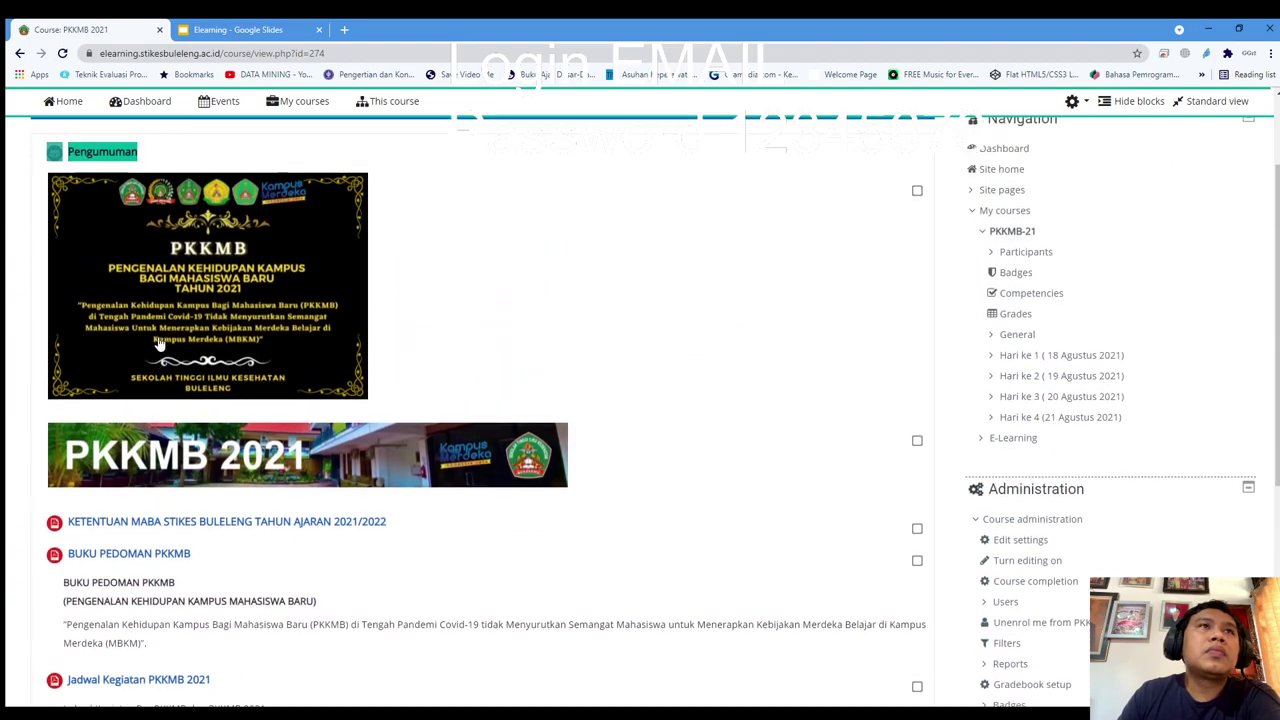
{"action": "scroll", "coordinate": [158, 342], "scroll_direction": "down", "scroll_amount": 4}
{"action": "scroll", "coordinate": [158, 342], "scroll_direction": "down", "scroll_amount": 1}
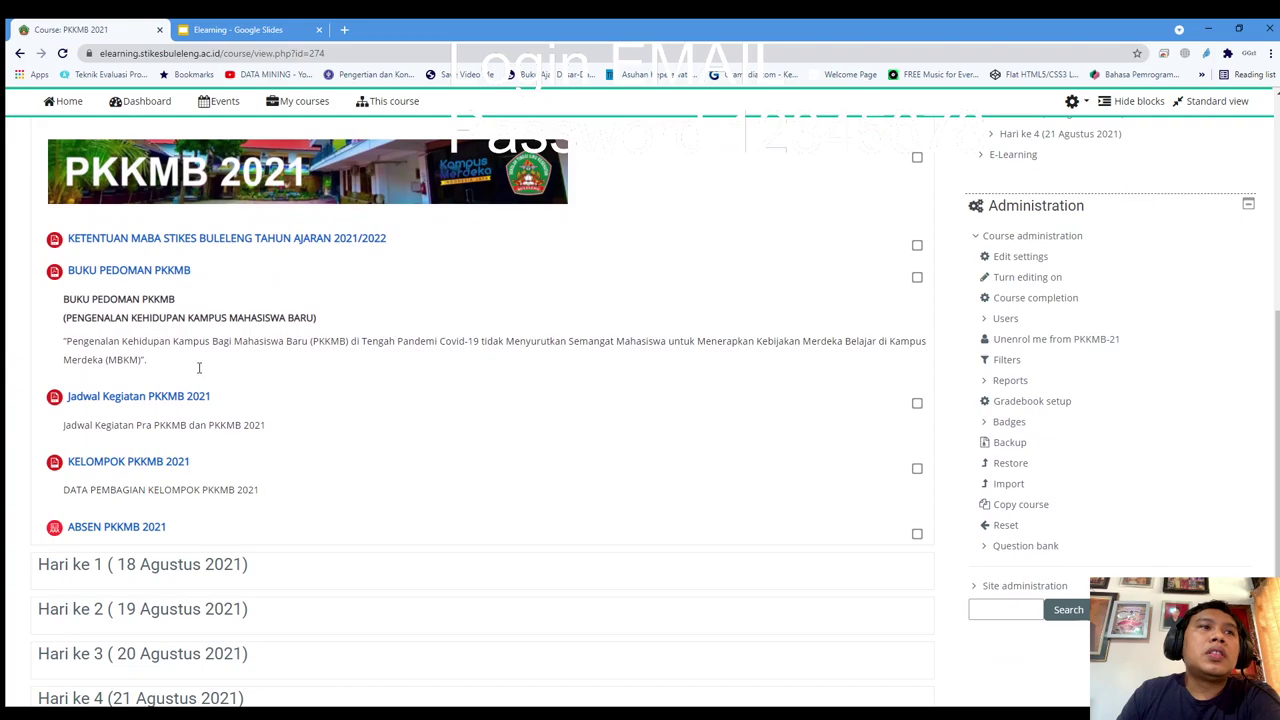
{"action": "scroll", "coordinate": [112, 540], "scroll_direction": "down", "scroll_amount": 1}
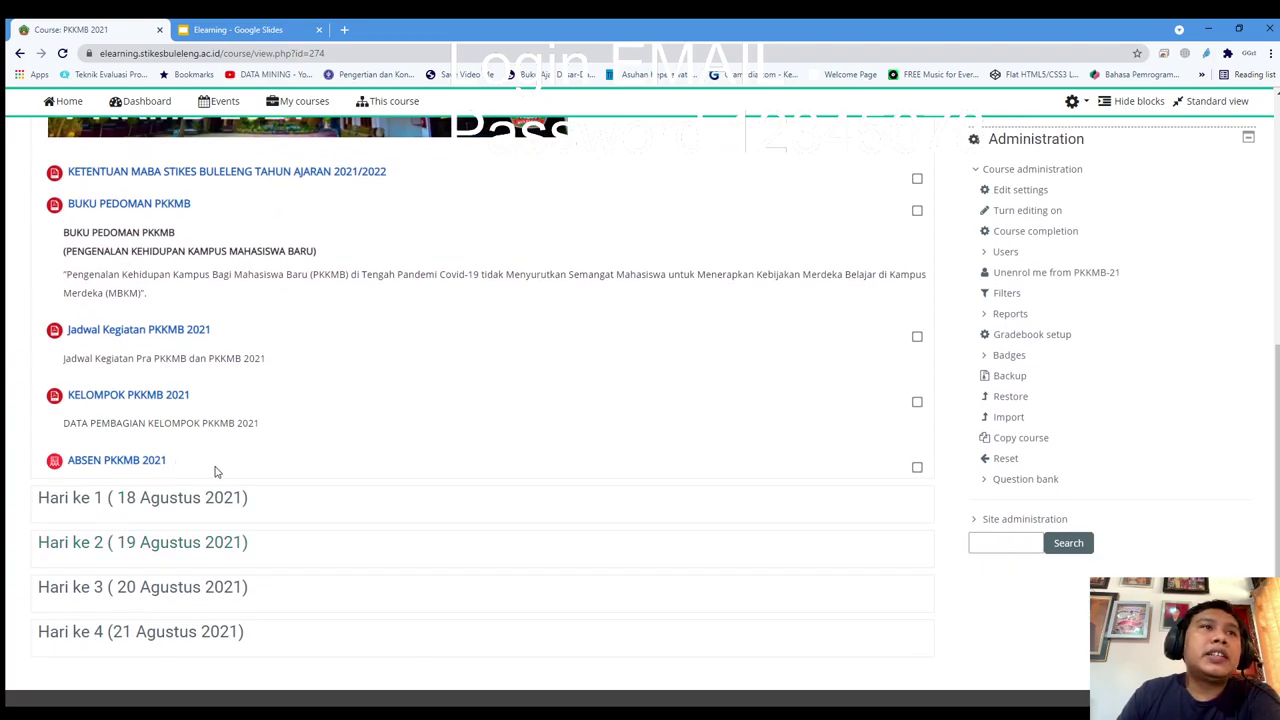
{"action": "left_click", "coordinate": [123, 463]}
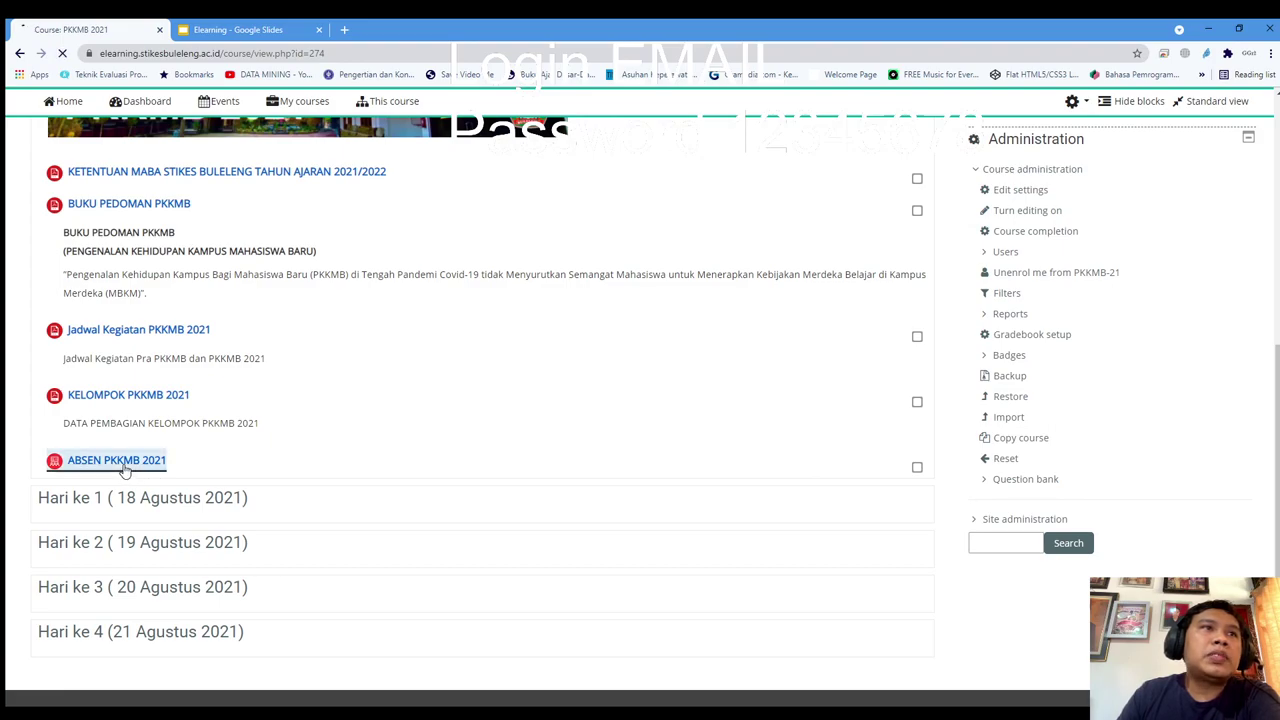
{"action": "scroll", "coordinate": [392, 461], "scroll_direction": "down", "scroll_amount": 1}
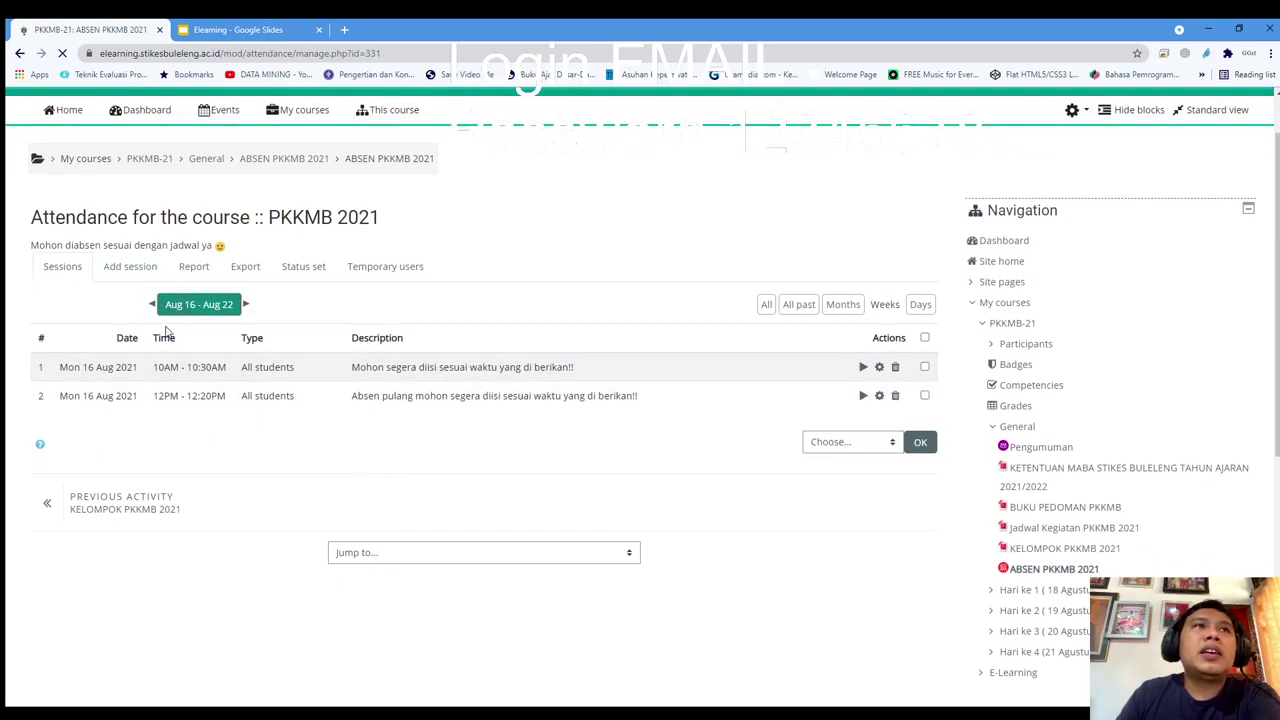
{"action": "left_click_drag", "start_coordinate": [67, 367], "coordinate": [195, 388]}
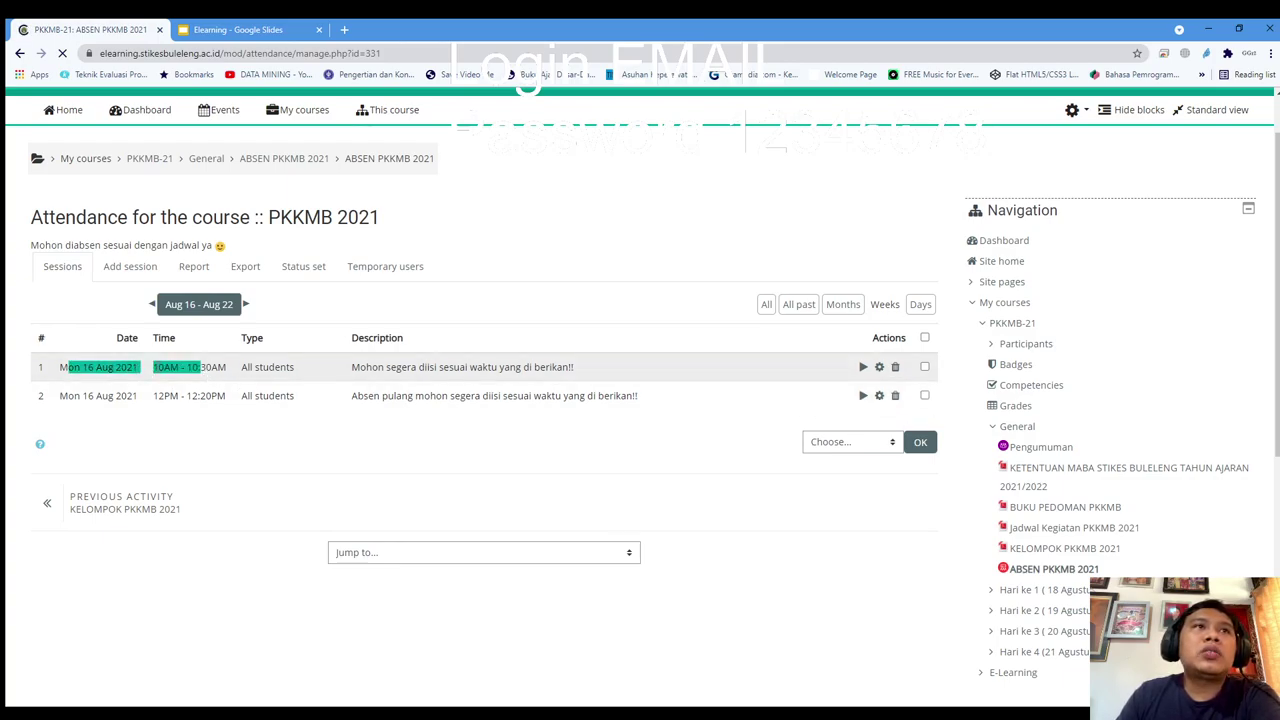
{"action": "left_click", "coordinate": [296, 482]}
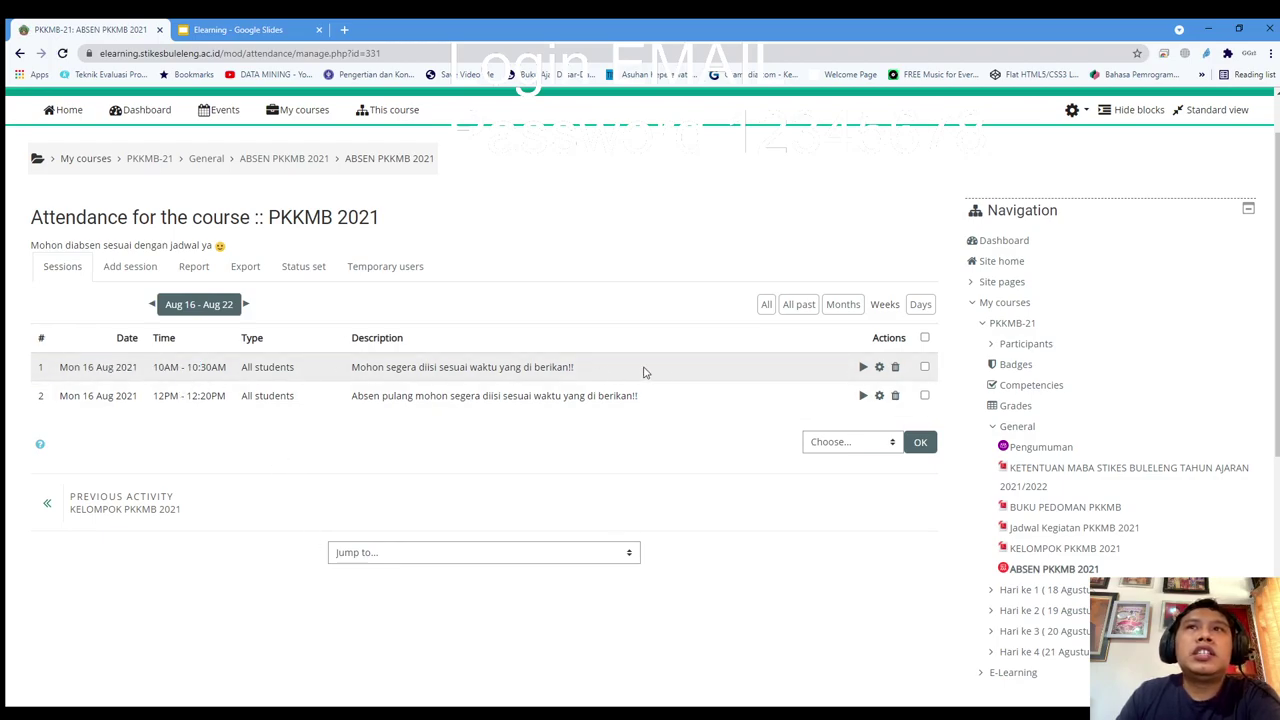
Take attendance for the 16 August 2021 10AM–10:30AM session and scroll the participant list
{"action": "left_click", "coordinate": [864, 370]}
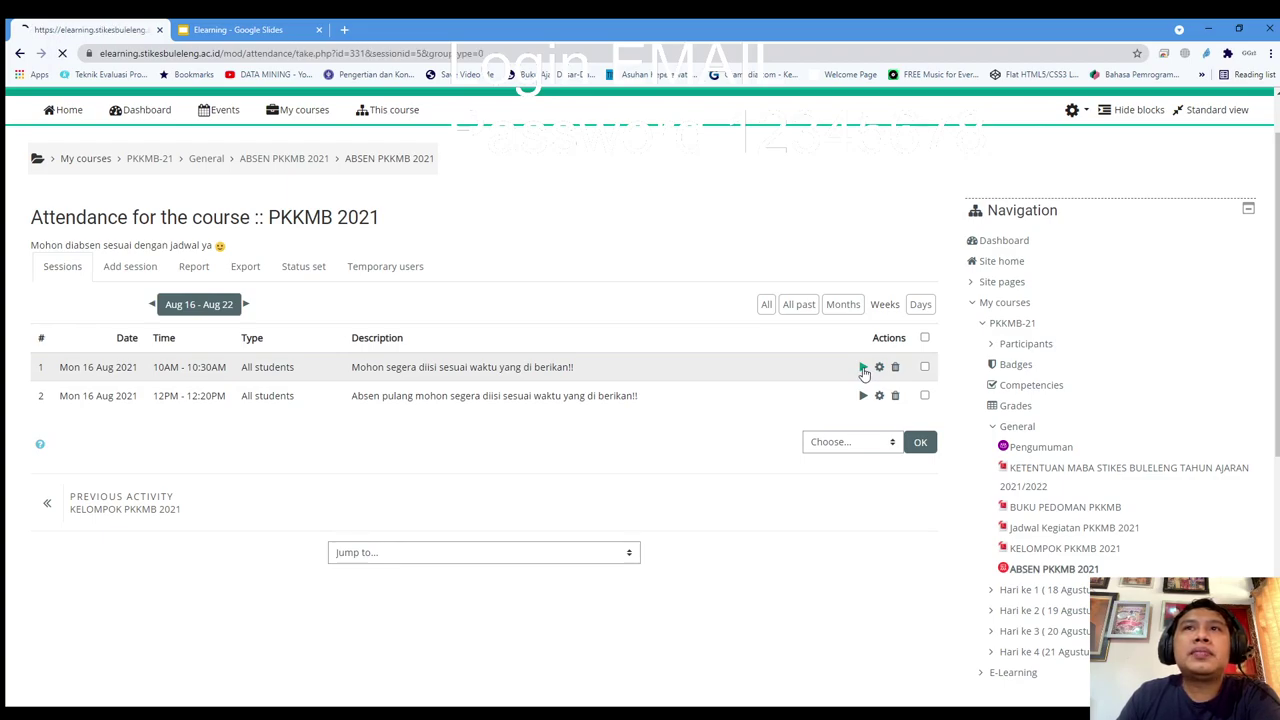
{"action": "scroll", "coordinate": [604, 391], "scroll_direction": "down", "scroll_amount": 1}
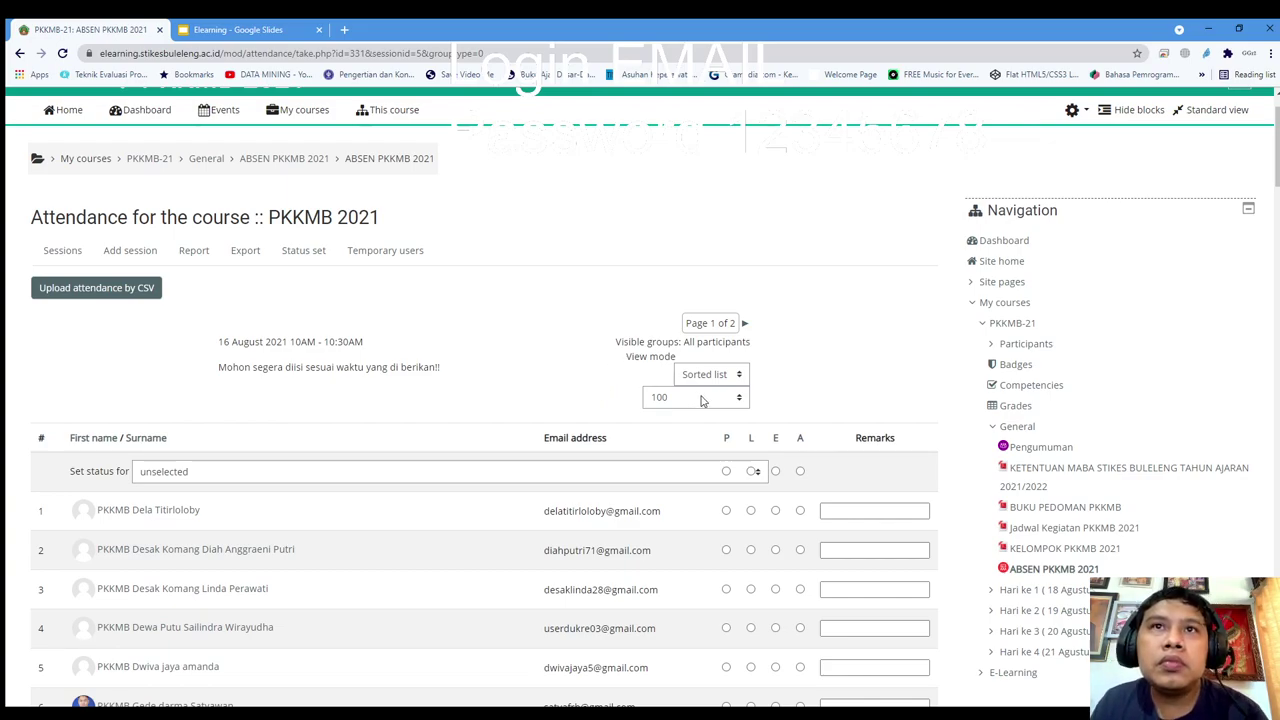
{"action": "scroll", "coordinate": [722, 535], "scroll_direction": "down", "scroll_amount": 2}
{"action": "scroll", "coordinate": [722, 363], "scroll_direction": "up", "scroll_amount": 1}
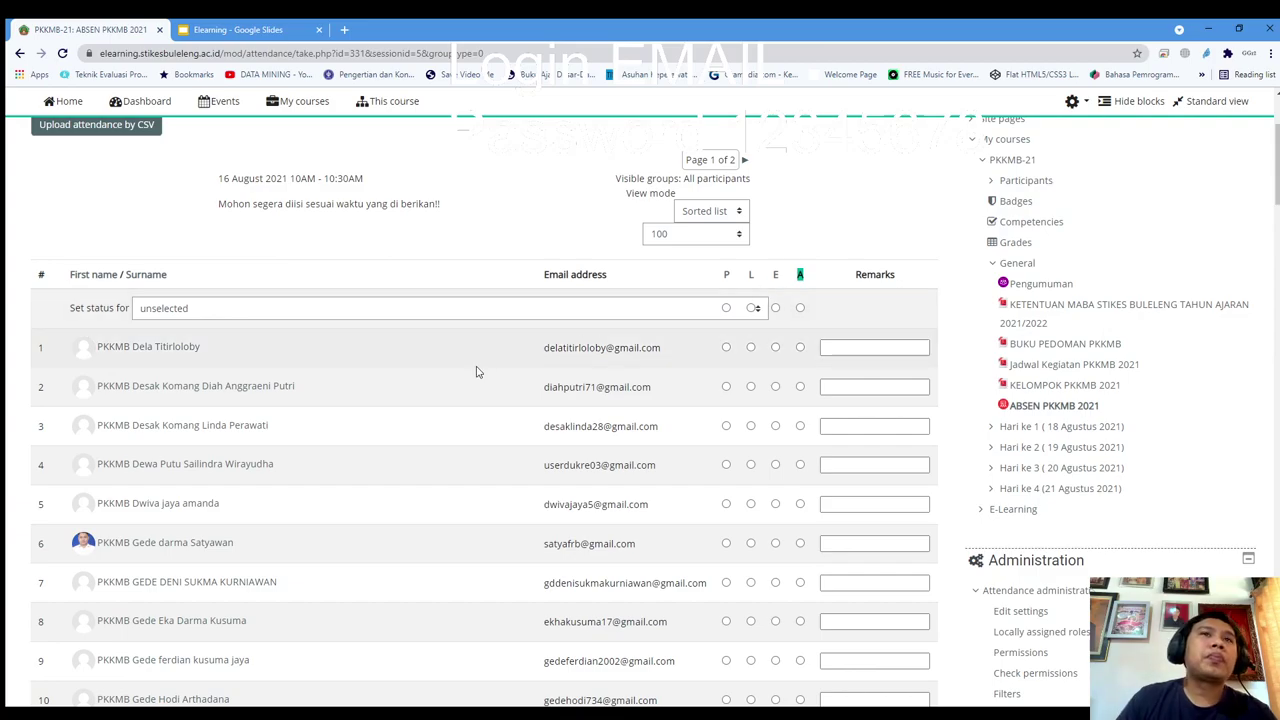
{"action": "scroll", "coordinate": [480, 360], "scroll_direction": "up", "scroll_amount": 3}
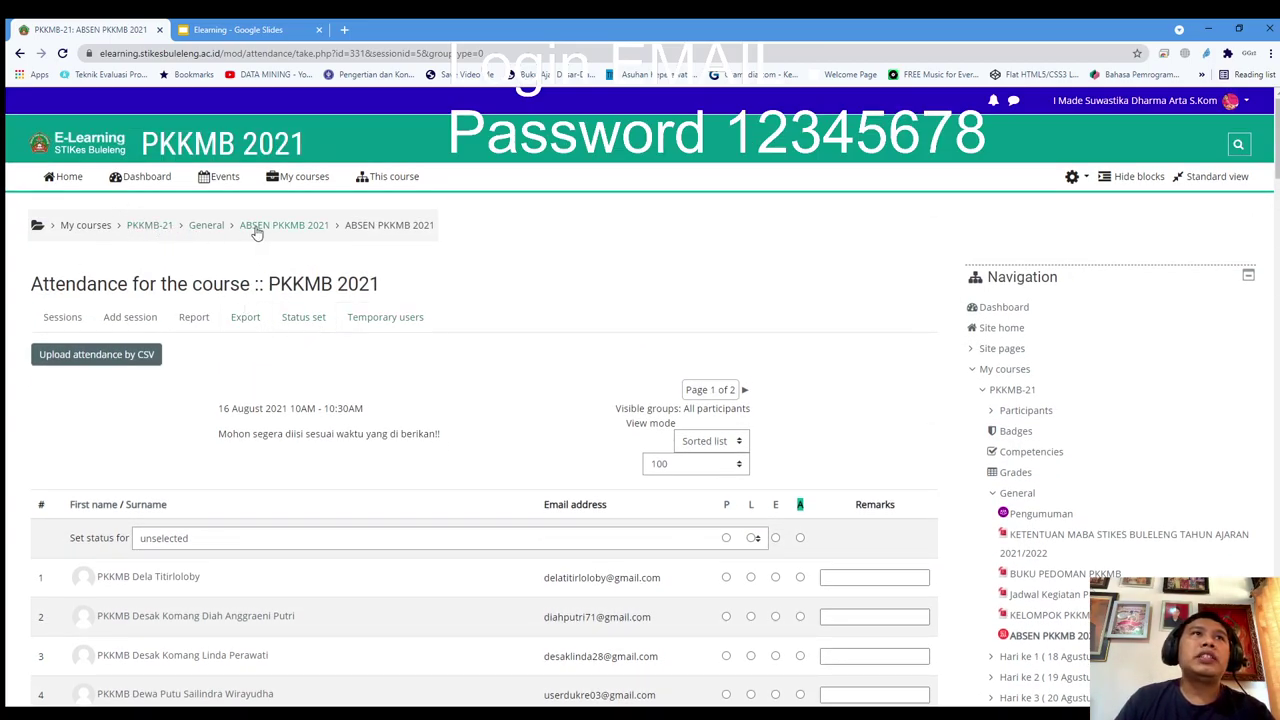
Go Home and reopen PKKMB-21 from My courses > In progress, scrolling down its page
{"action": "left_click", "coordinate": [279, 180]}
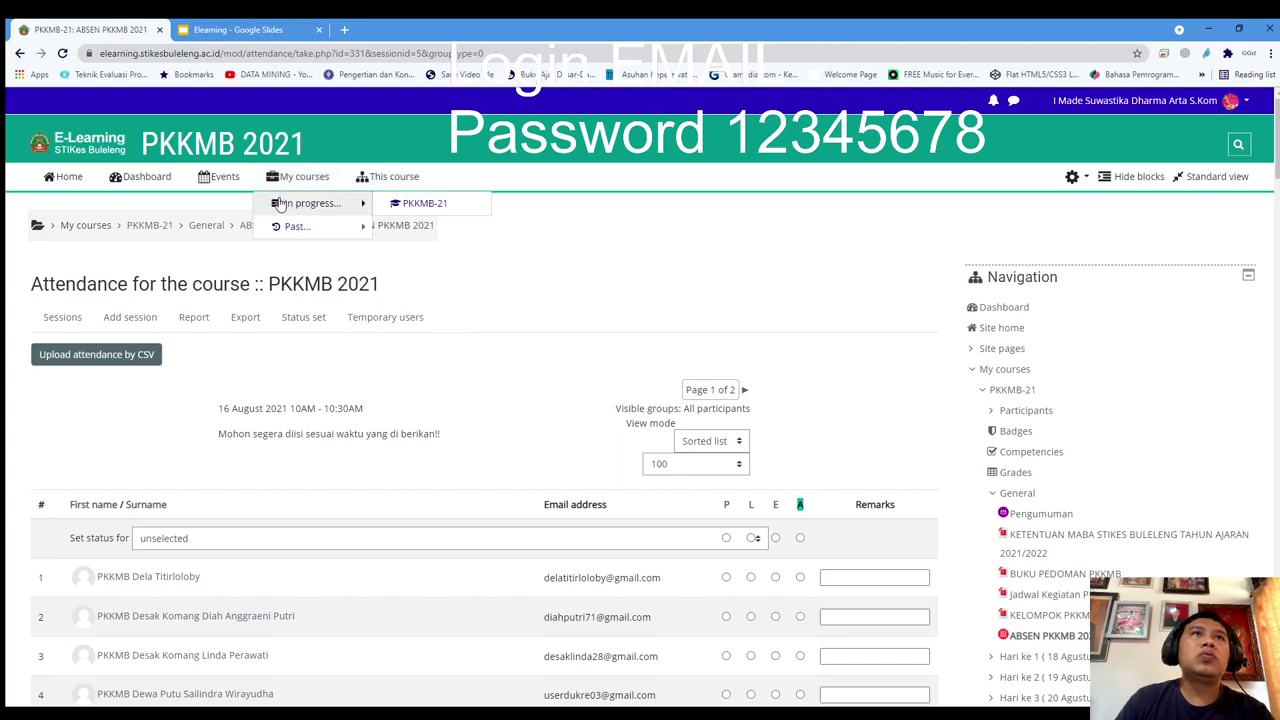
{"action": "left_click", "coordinate": [57, 180]}
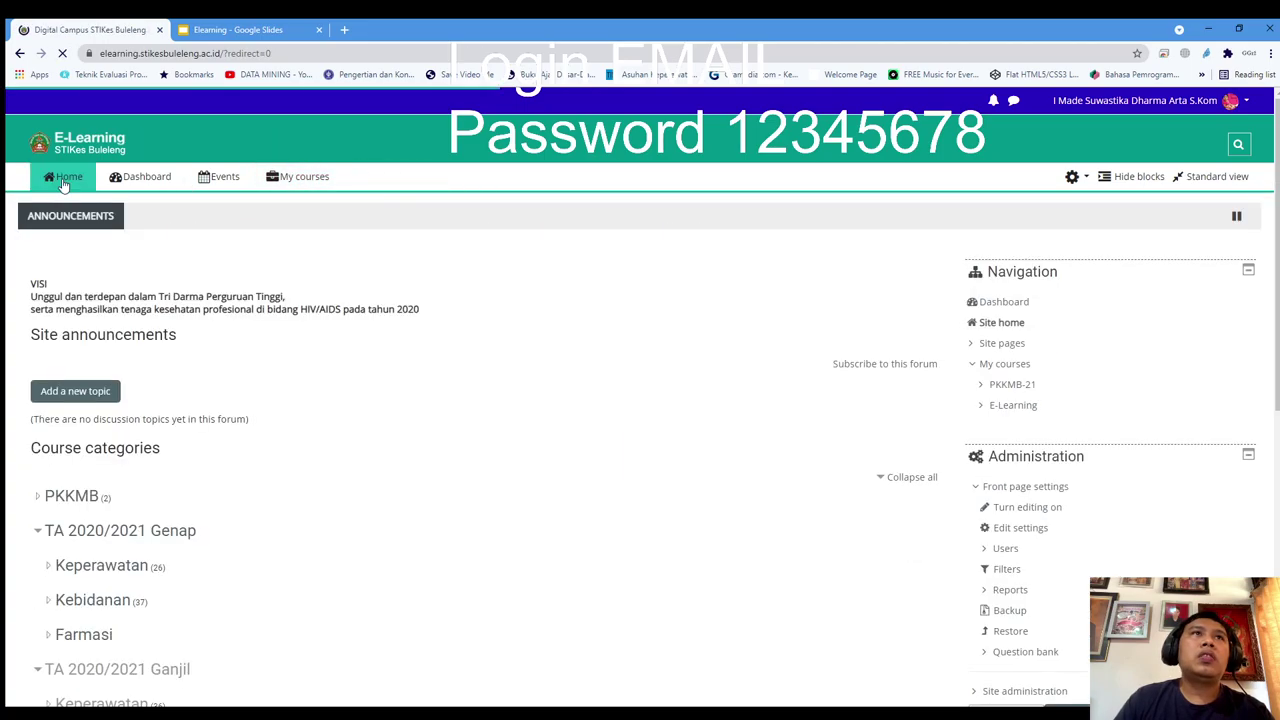
{"action": "left_click", "coordinate": [297, 179]}
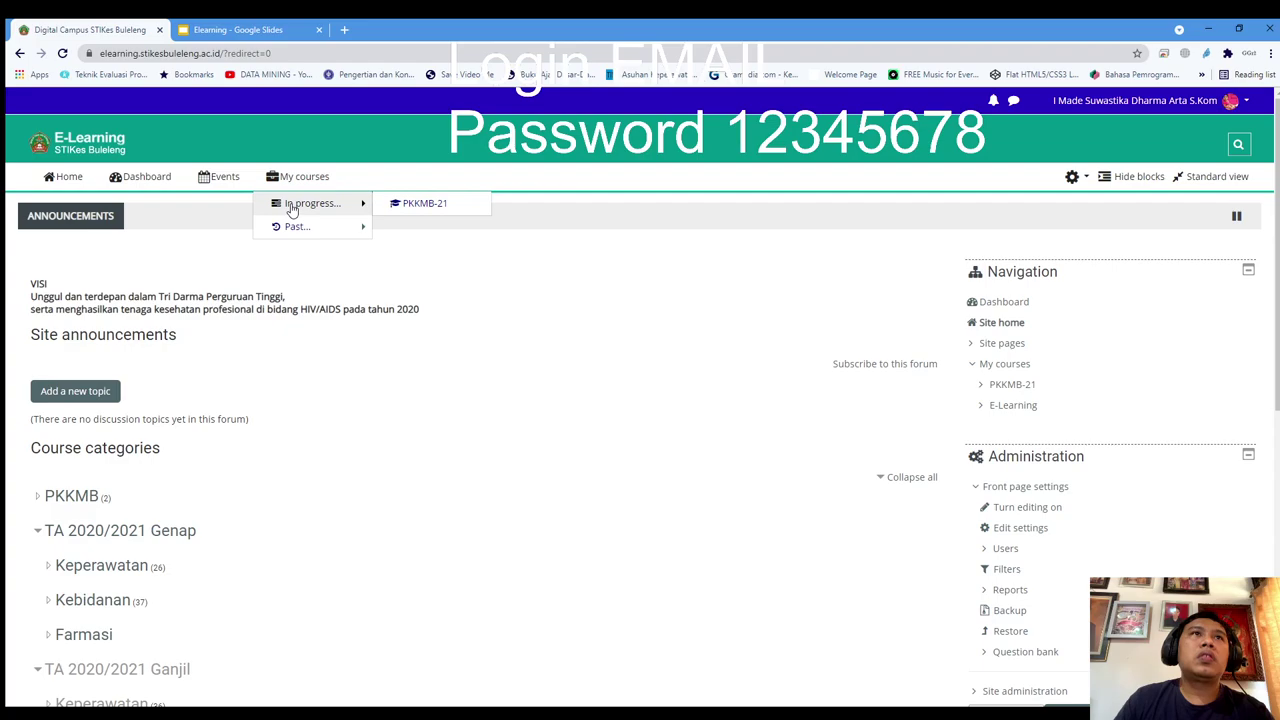
{"action": "mouse_move", "coordinate": [360, 205]}
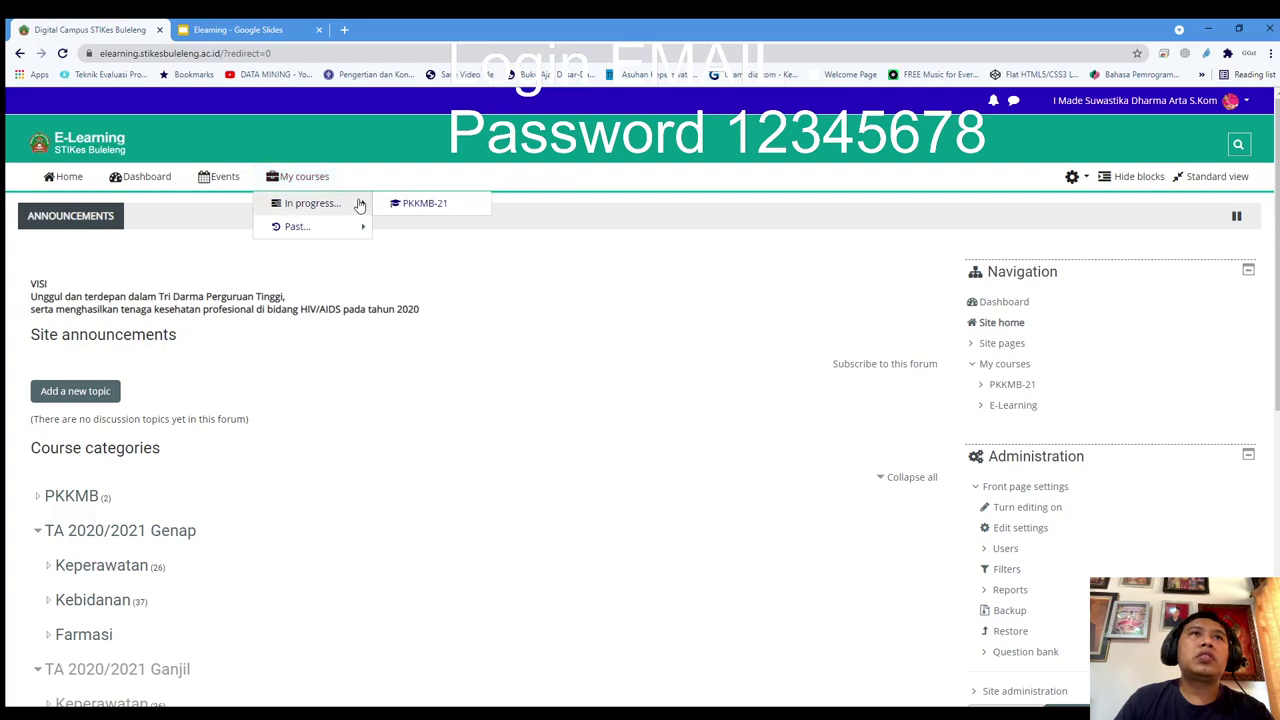
{"action": "left_click", "coordinate": [418, 204]}
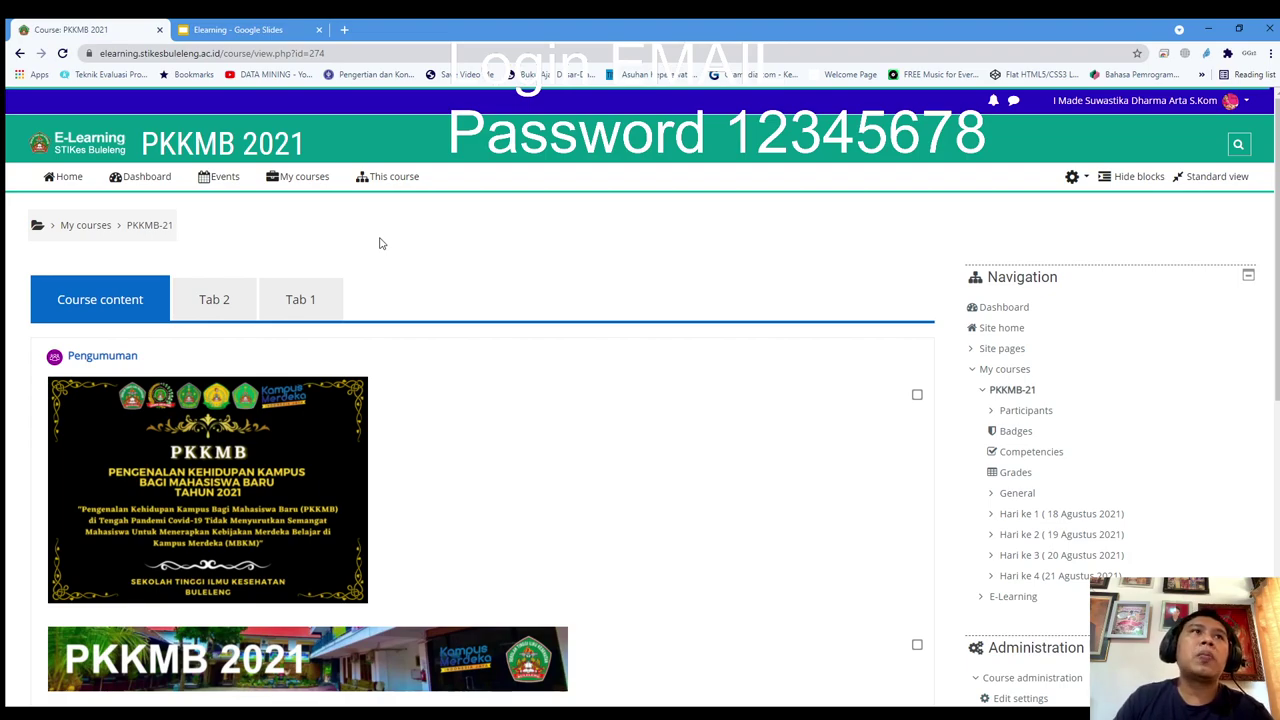
{"action": "scroll", "coordinate": [380, 243], "scroll_direction": "down", "scroll_amount": 4}
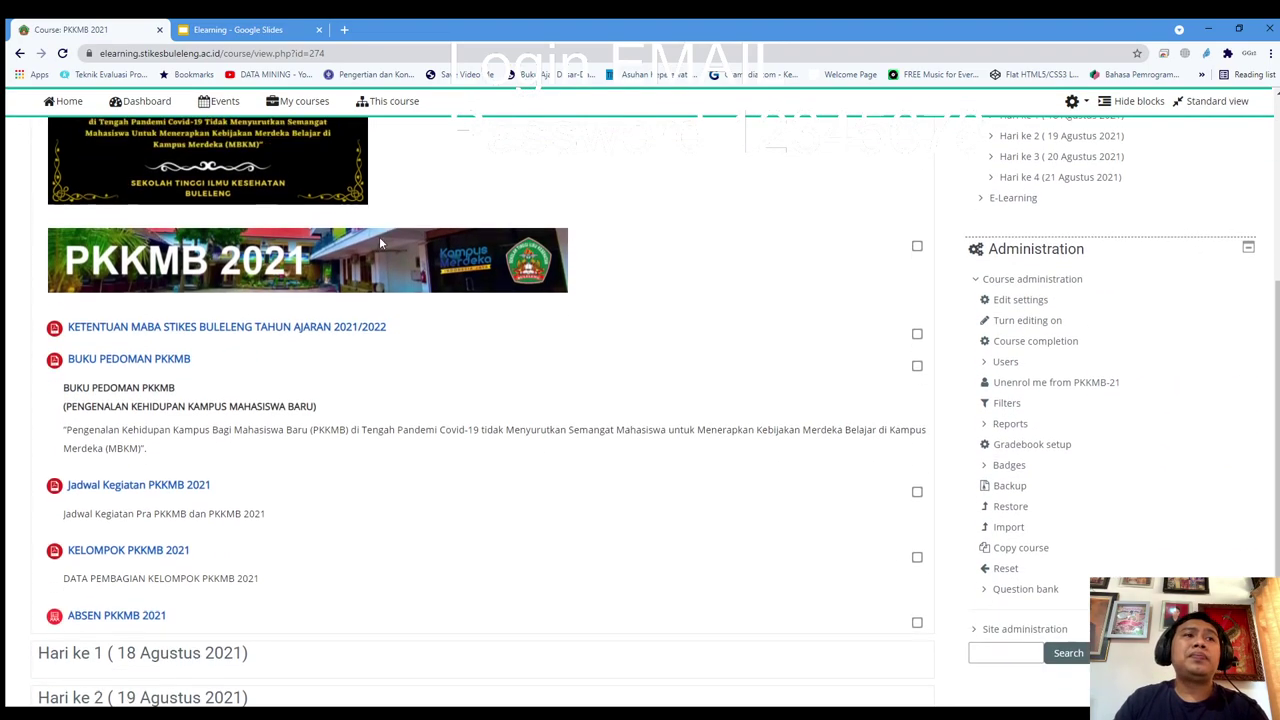
{"action": "scroll", "coordinate": [380, 243], "scroll_direction": "down", "scroll_amount": 1}
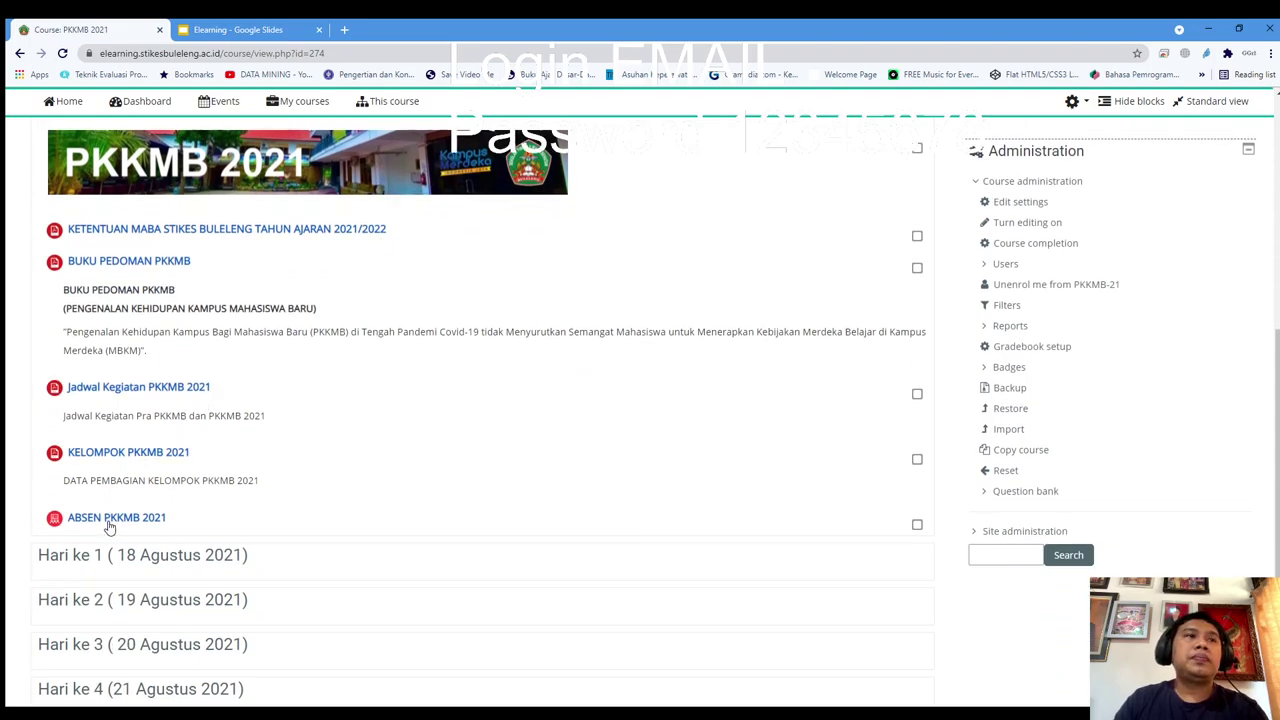
Open ABSEN PKKMB 2021 and view the first session's take-attendance list
{"action": "left_click", "coordinate": [110, 520]}
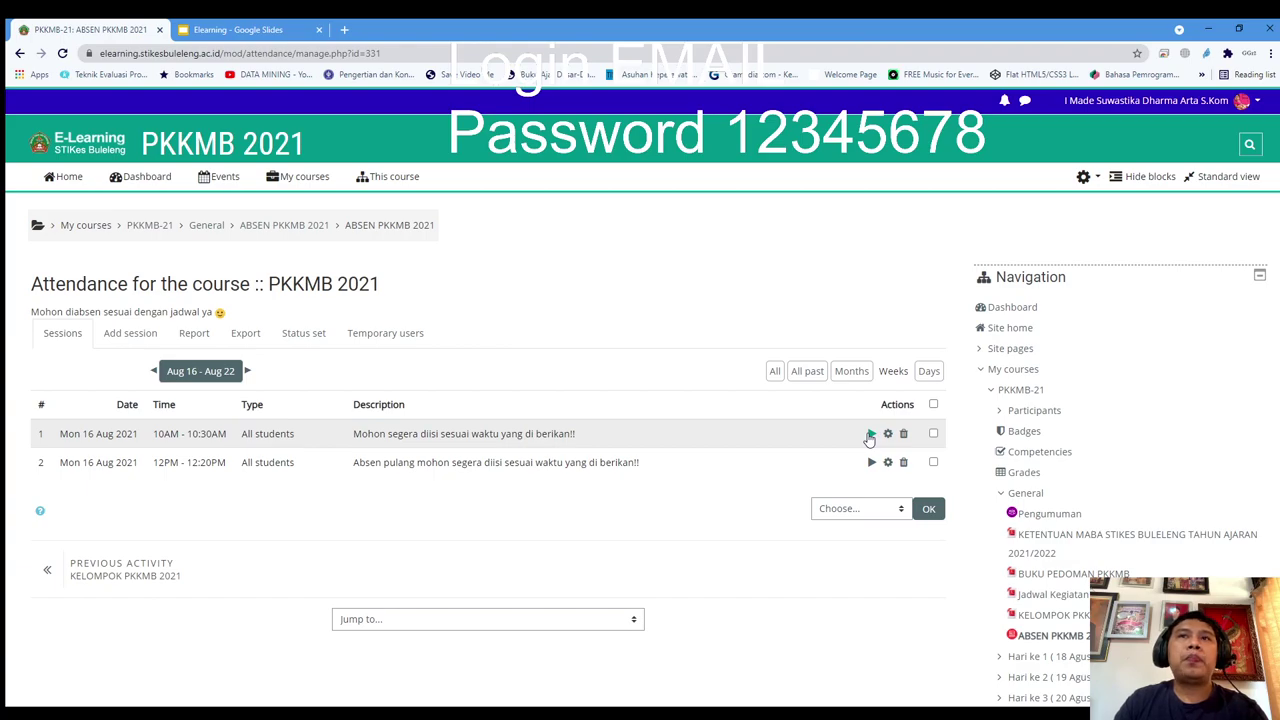
{"action": "left_click", "coordinate": [870, 436]}
{"action": "scroll", "coordinate": [740, 460], "scroll_direction": "down", "scroll_amount": 1}
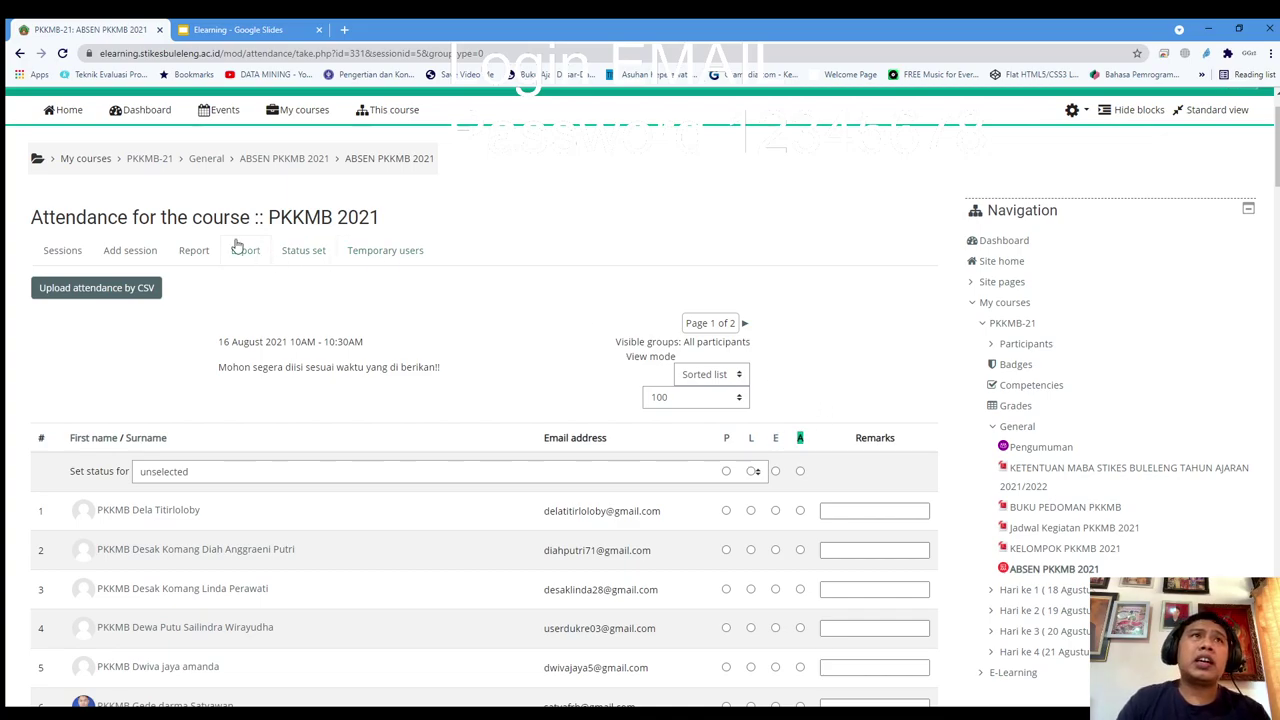
Go back via the General breadcrumb to the PKKMB 2021 course page and scroll down
{"action": "left_click", "coordinate": [212, 160]}
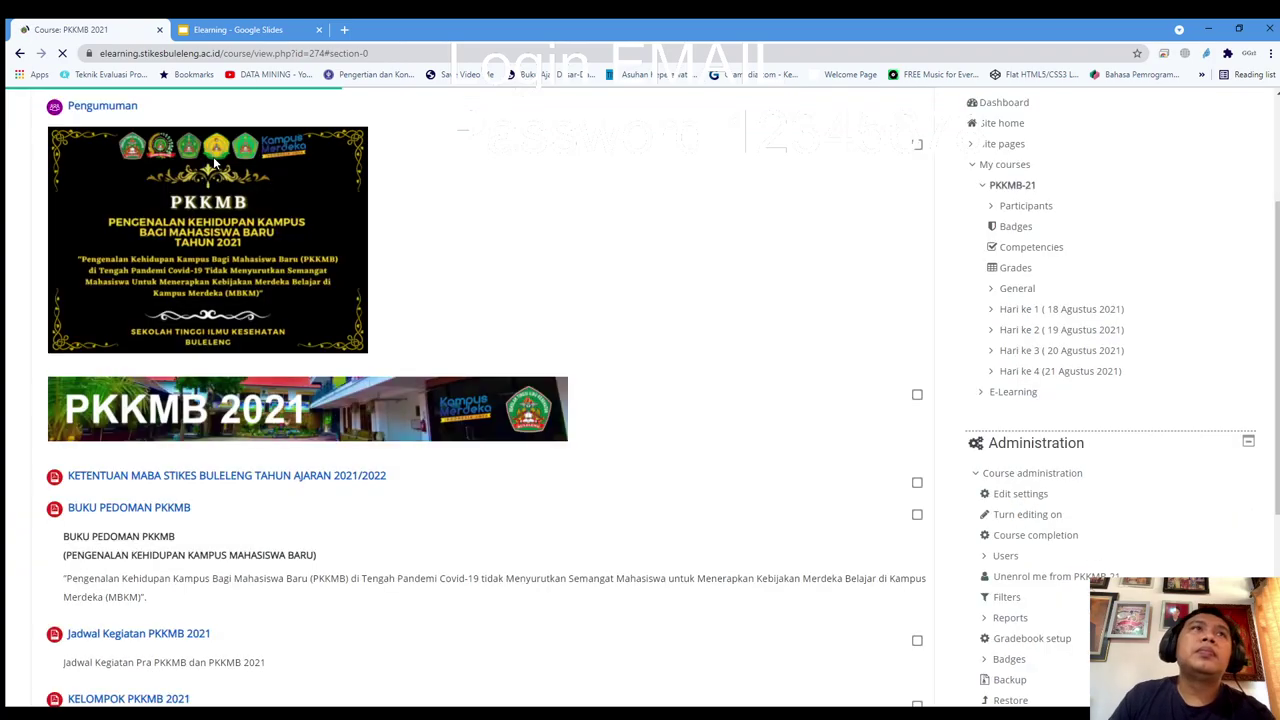
{"action": "scroll", "coordinate": [513, 256], "scroll_direction": "down", "scroll_amount": 1}
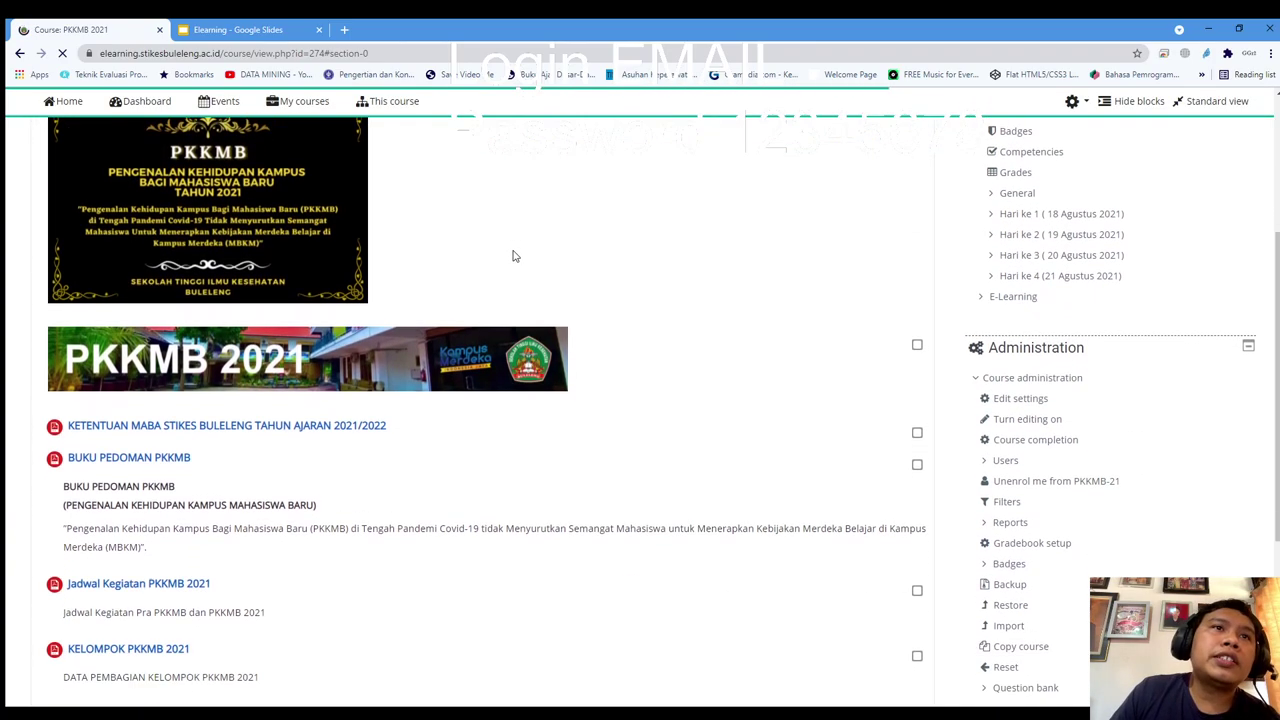
{"action": "scroll", "coordinate": [513, 256], "scroll_direction": "down", "scroll_amount": 1}
{"action": "scroll", "coordinate": [513, 256], "scroll_direction": "down", "scroll_amount": 2}
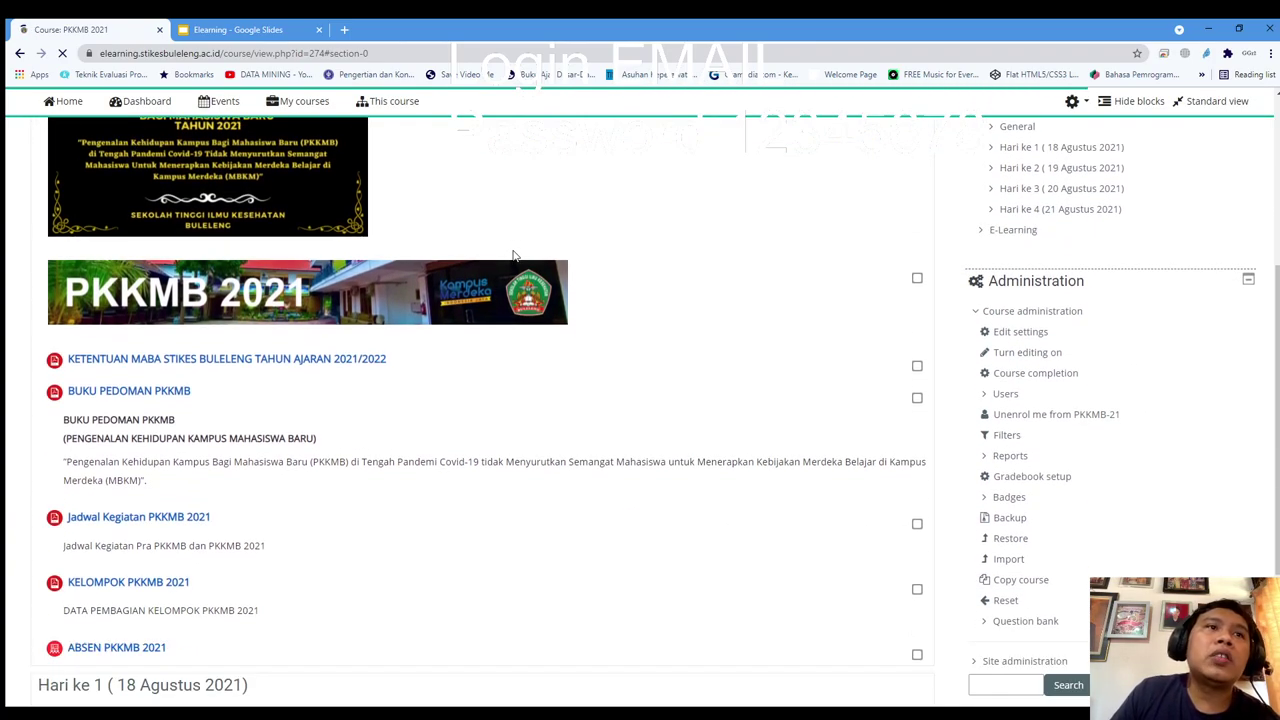
{"action": "scroll", "coordinate": [540, 275], "scroll_direction": "down", "scroll_amount": 3}
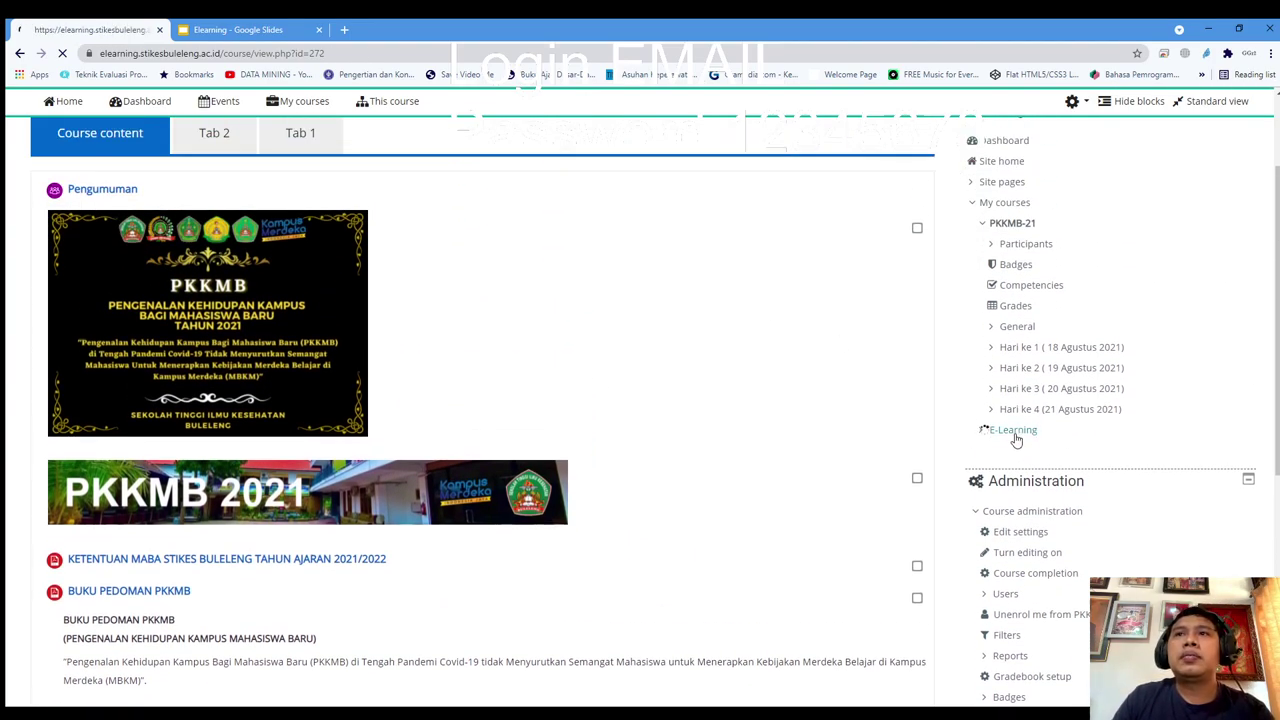
Open the Pembekalan E-Learning course from the Navigation block and scroll down its weeks
{"action": "left_click", "coordinate": [1014, 432]}
{"action": "scroll", "coordinate": [414, 391], "scroll_direction": "down", "scroll_amount": 2}
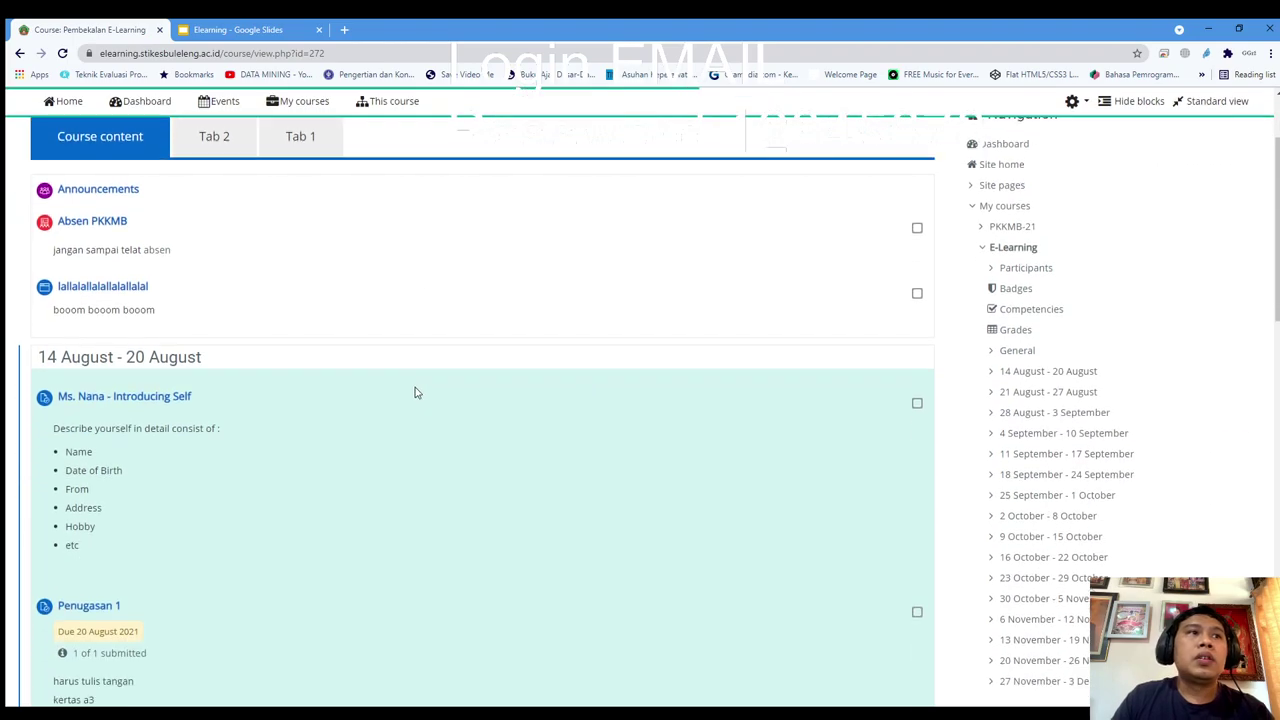
{"action": "scroll", "coordinate": [383, 384], "scroll_direction": "down", "scroll_amount": 1}
{"action": "scroll", "coordinate": [383, 384], "scroll_direction": "down", "scroll_amount": 3}
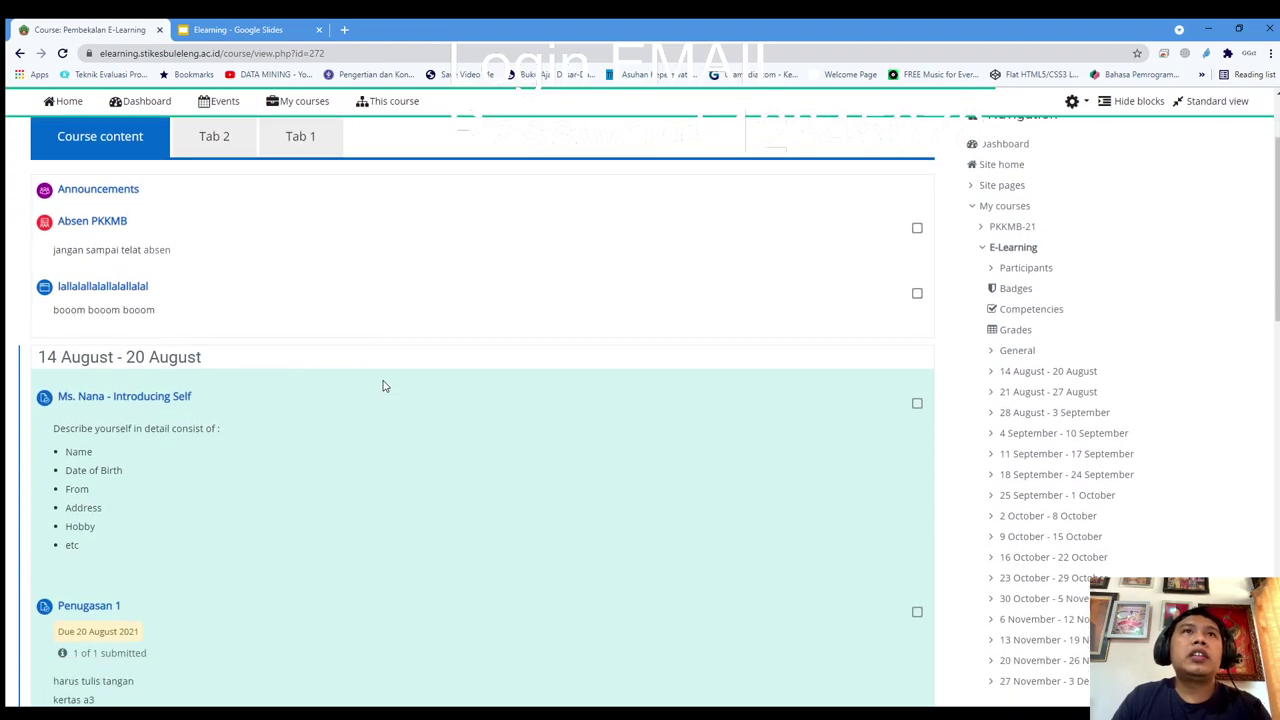
{"action": "scroll", "coordinate": [155, 366], "scroll_direction": "down", "scroll_amount": 2}
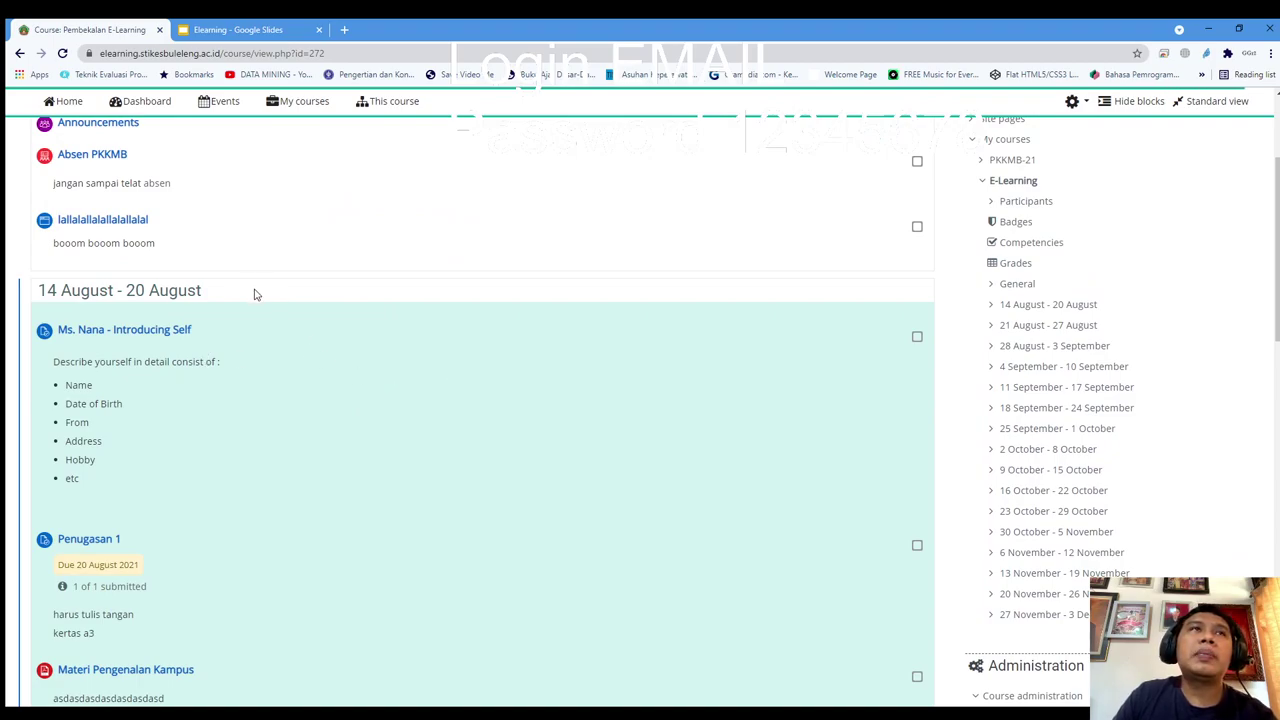
Highlight the 14 August - 20 August heading and review its Penugasan 1 and Penugasan 2 entries
{"action": "left_click_drag", "start_coordinate": [211, 292], "coordinate": [18, 298]}
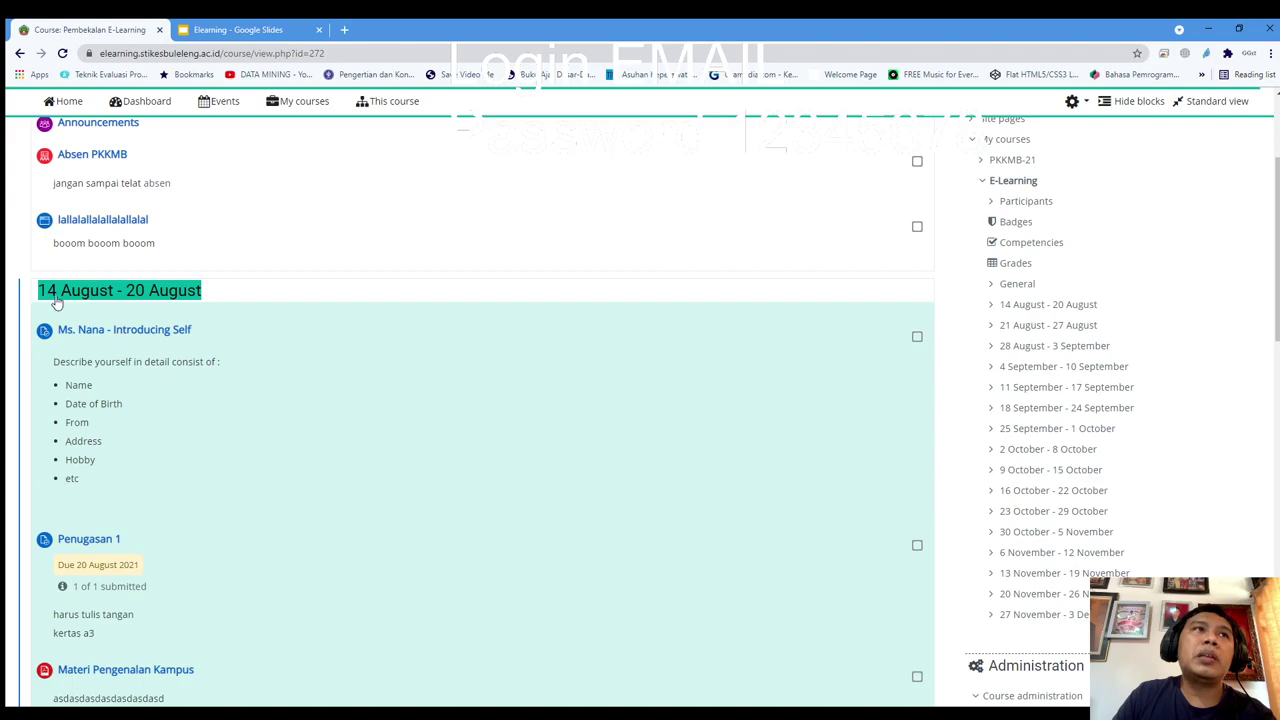
{"action": "scroll", "coordinate": [225, 296], "scroll_direction": "down", "scroll_amount": 1}
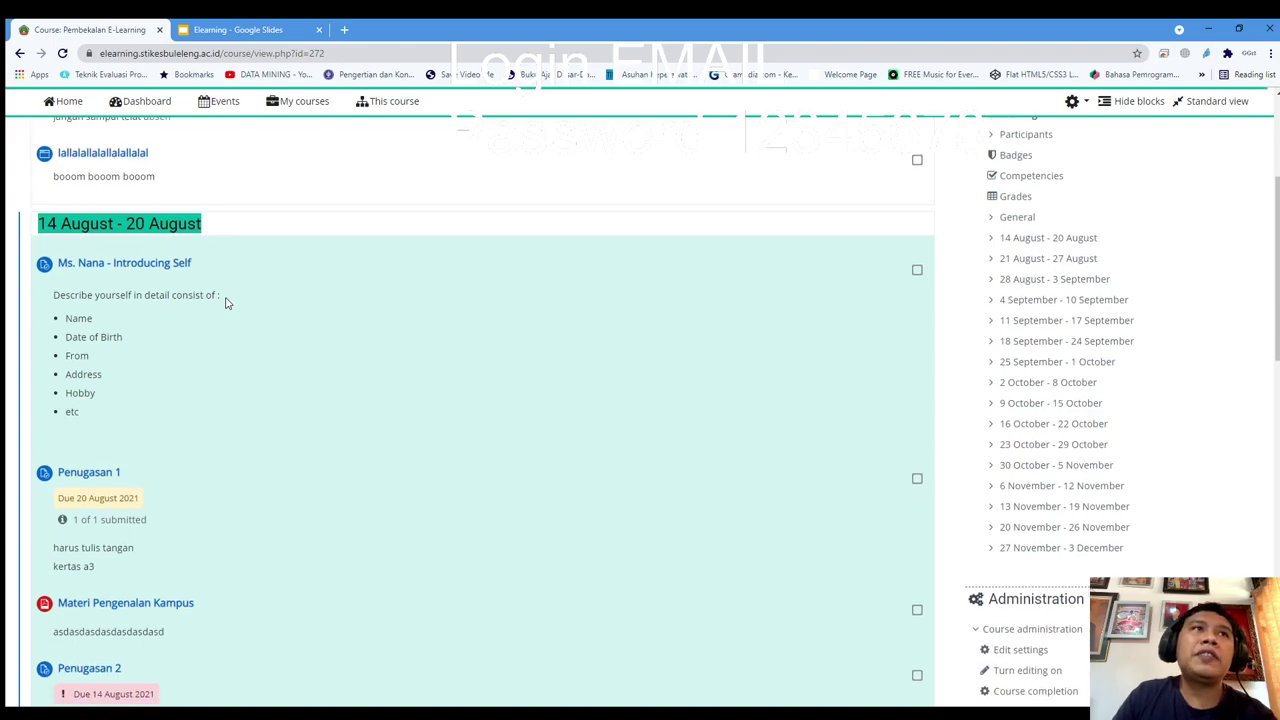
{"action": "scroll", "coordinate": [225, 303], "scroll_direction": "down", "scroll_amount": 1}
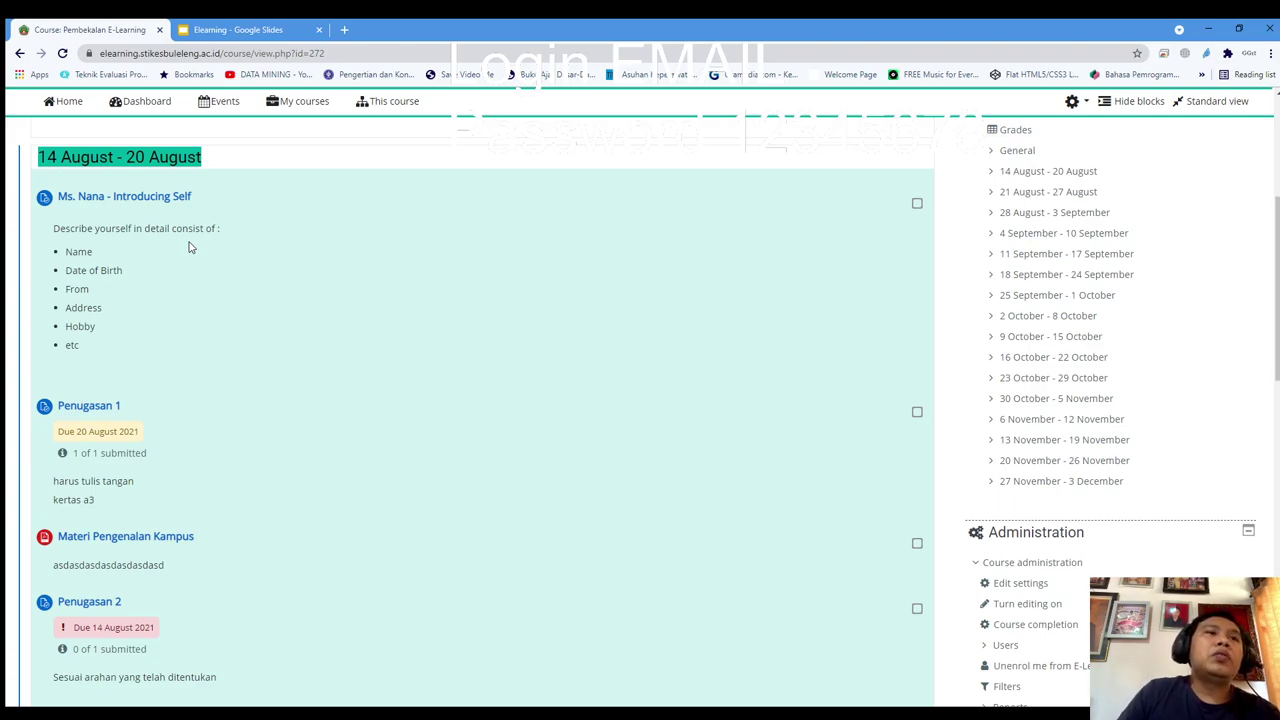
{"action": "scroll", "coordinate": [190, 247], "scroll_direction": "down", "scroll_amount": 2}
{"action": "scroll", "coordinate": [190, 289], "scroll_direction": "up", "scroll_amount": 1}
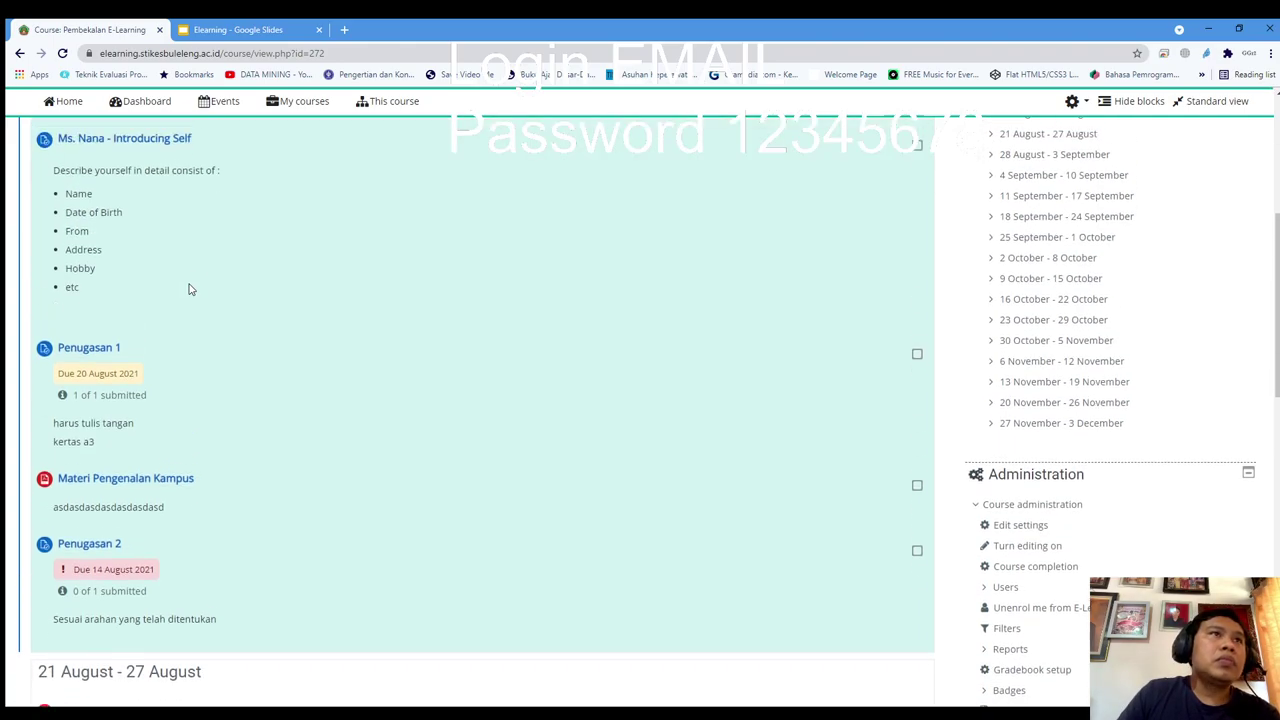
{"action": "scroll", "coordinate": [190, 289], "scroll_direction": "up", "scroll_amount": 1}
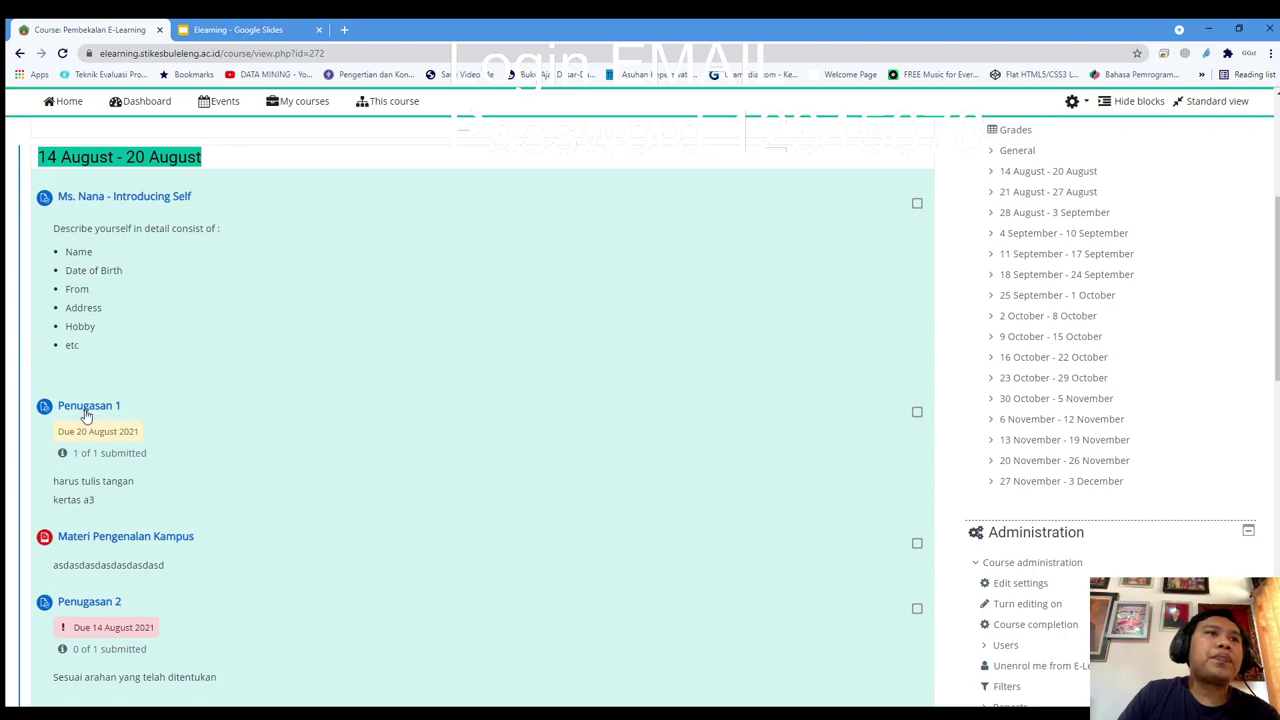
{"action": "left_click", "coordinate": [233, 415]}
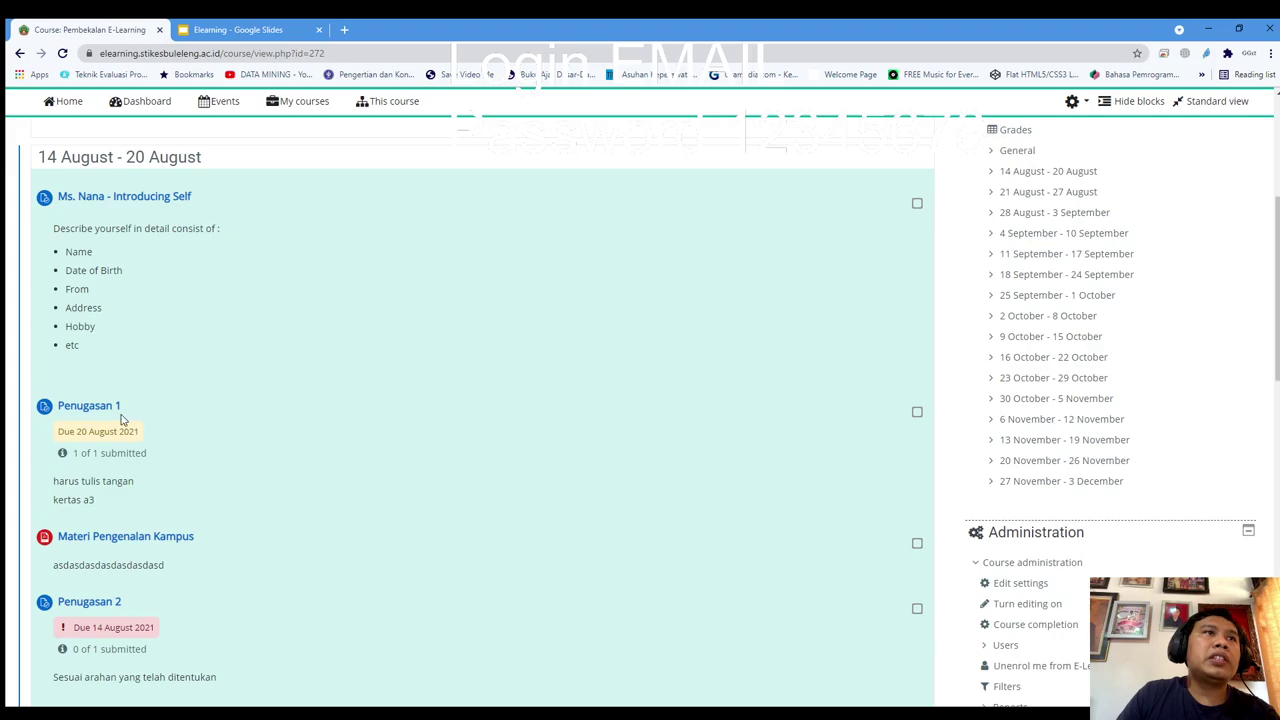
{"action": "left_click", "coordinate": [88, 406]}
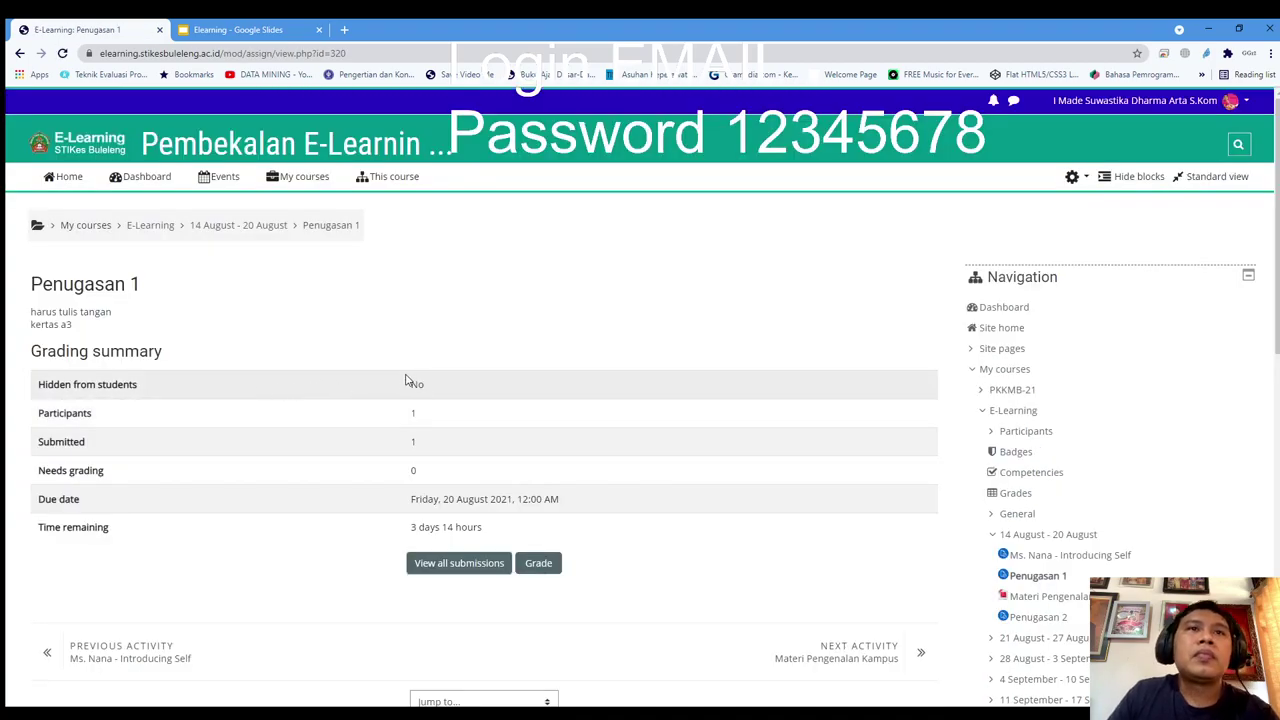
{"action": "scroll", "coordinate": [406, 380], "scroll_direction": "down", "scroll_amount": 1}
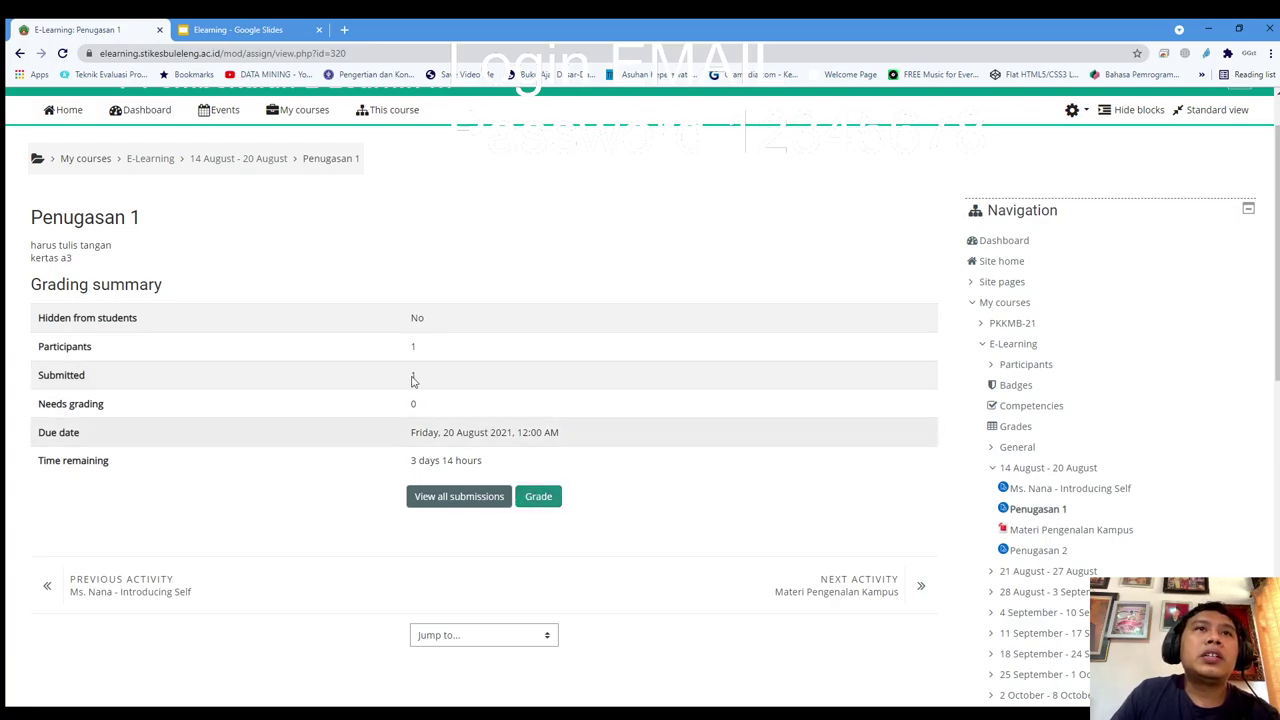
{"action": "left_click", "coordinate": [225, 160]}
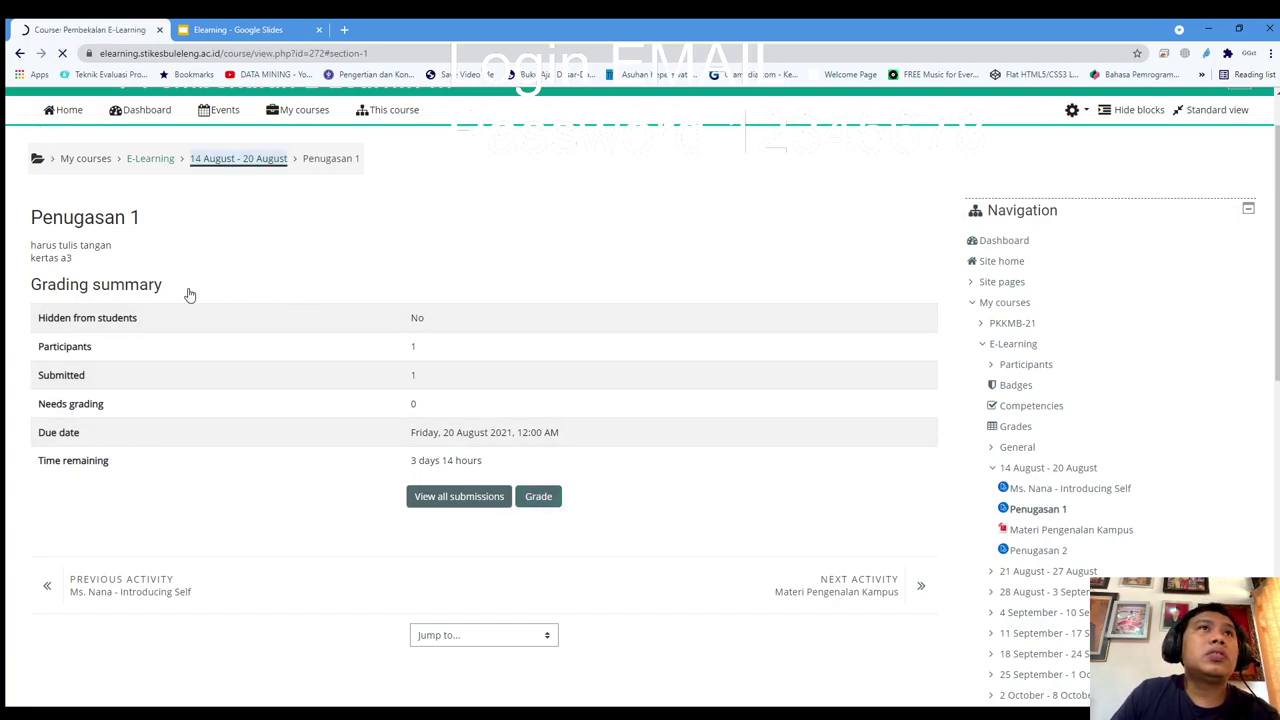
{"action": "left_click", "coordinate": [90, 627]}
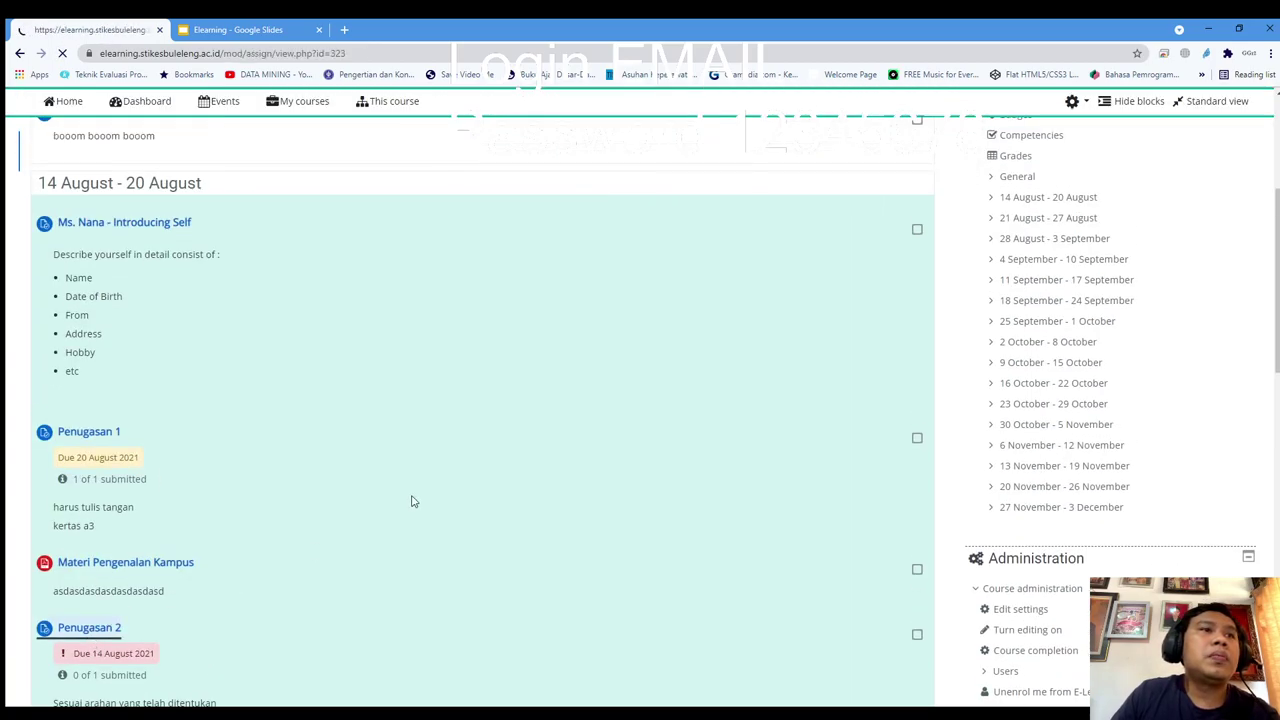
{"action": "scroll", "coordinate": [477, 386], "scroll_direction": "down", "scroll_amount": 1}
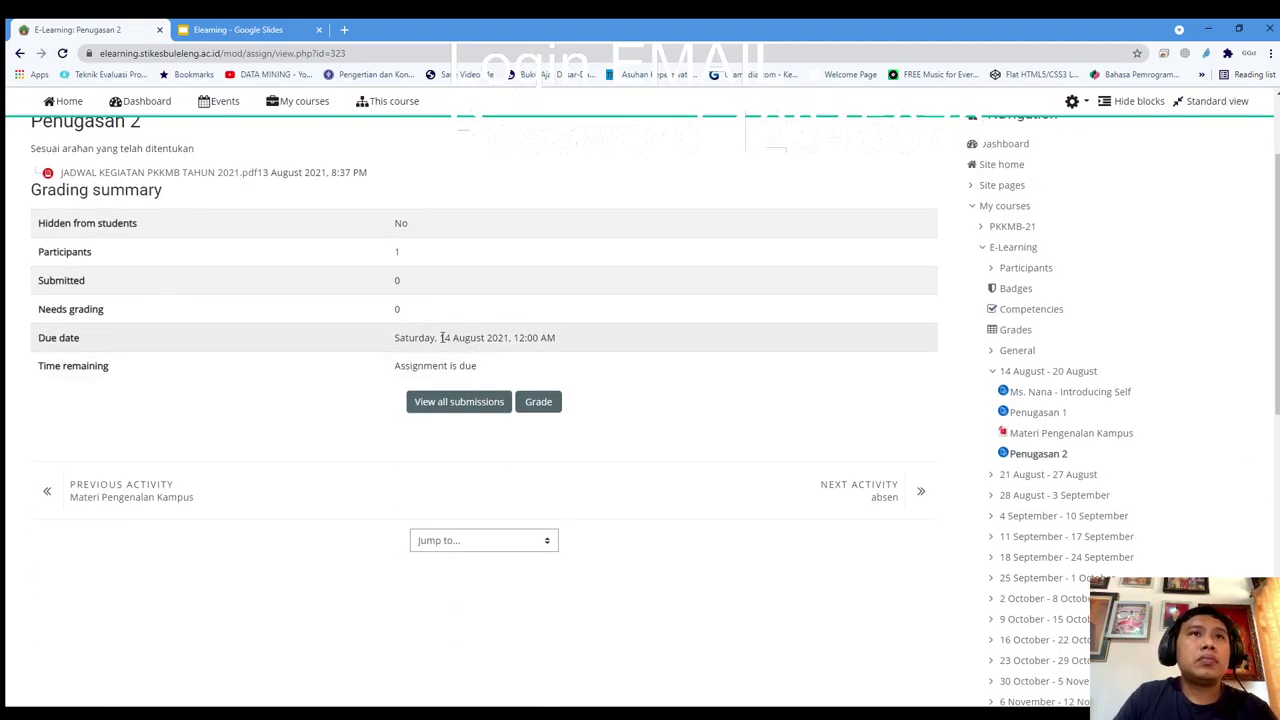
{"action": "scroll", "coordinate": [426, 339], "scroll_direction": "up", "scroll_amount": 1}
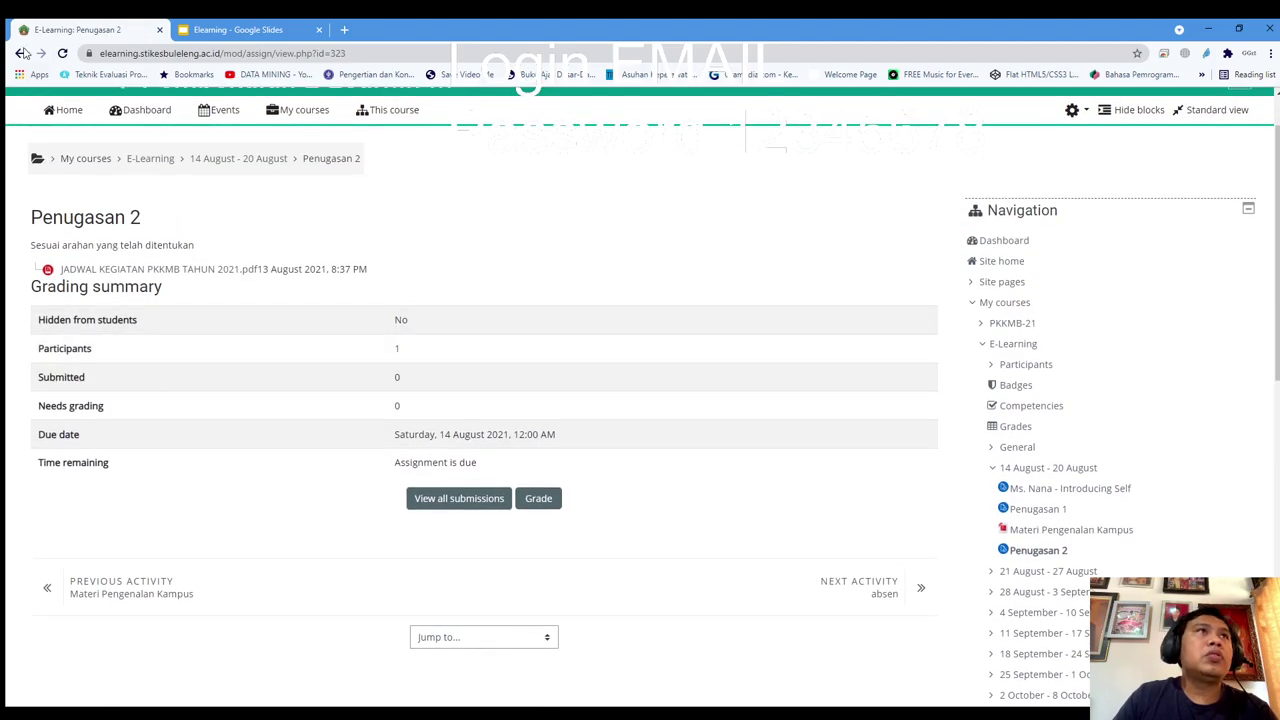
{"action": "left_click", "coordinate": [150, 158]}
Turn editing on and open the Penugasan 2 assignment settings
{"action": "mouse_move", "coordinate": [320, 176]}
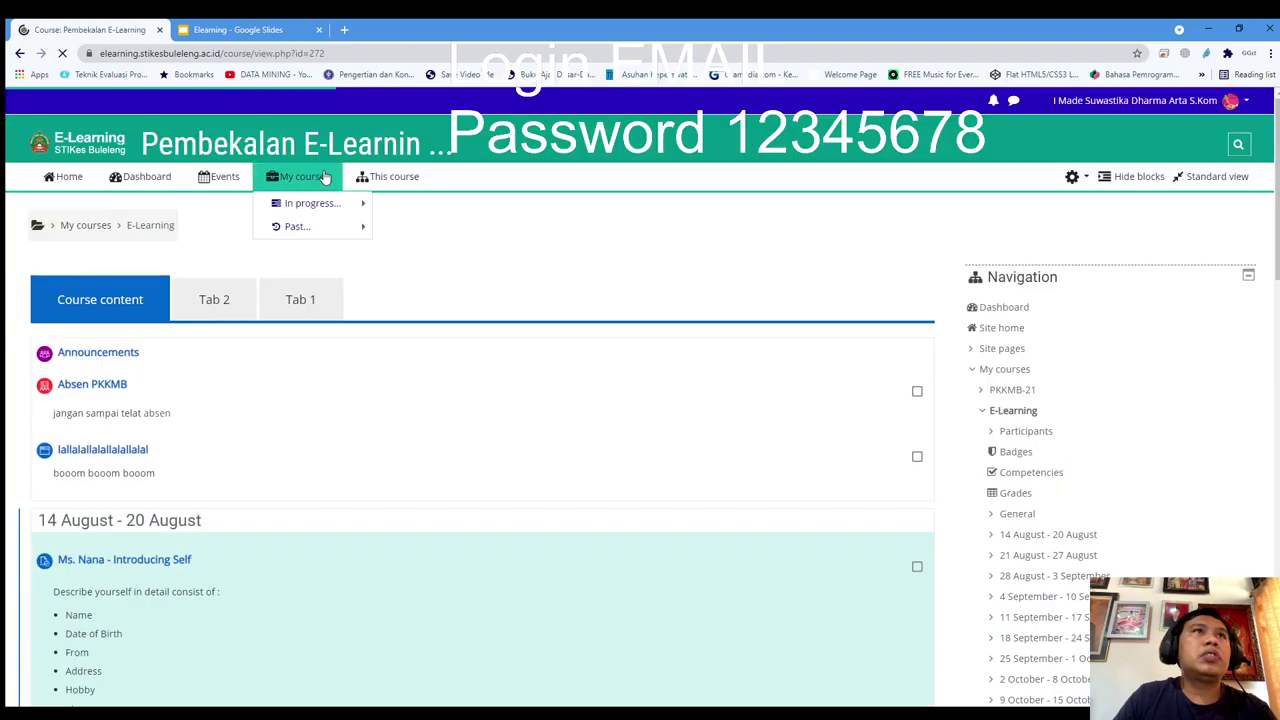
{"action": "scroll", "coordinate": [669, 500], "scroll_direction": "down", "scroll_amount": 4}
{"action": "scroll", "coordinate": [743, 503], "scroll_direction": "up", "scroll_amount": 2}
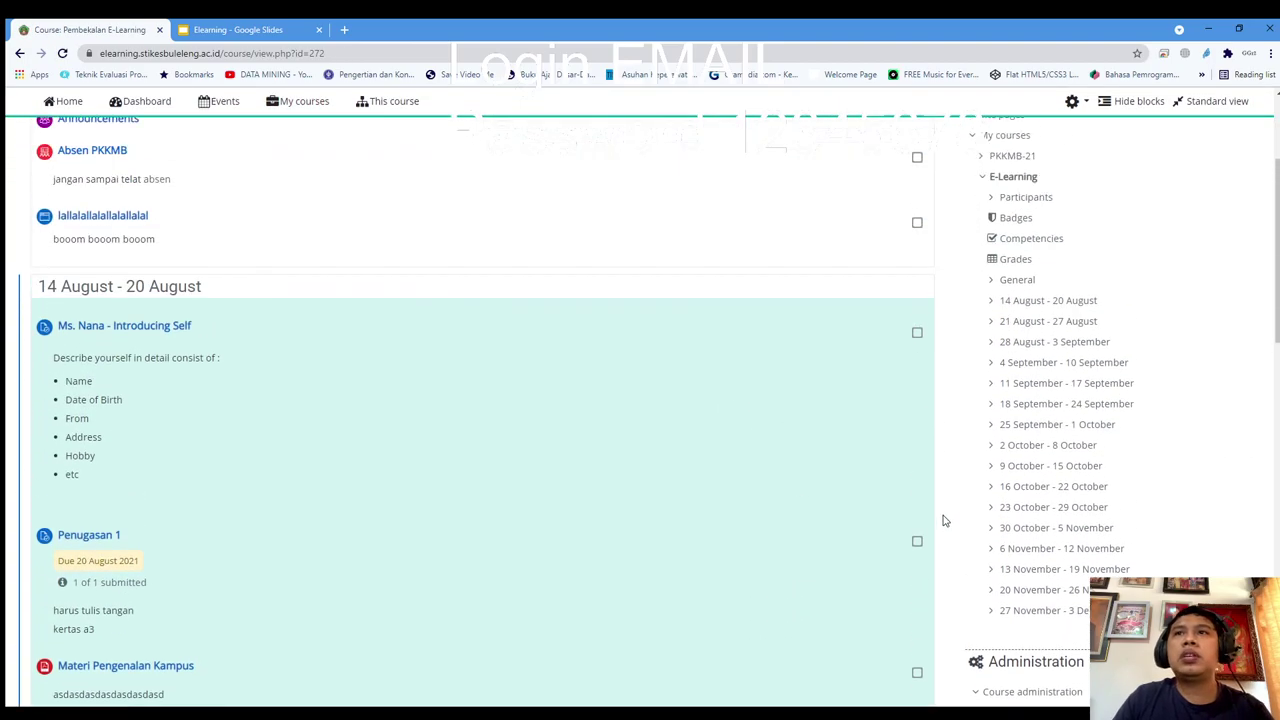
{"action": "scroll", "coordinate": [1000, 530], "scroll_direction": "down", "scroll_amount": 4}
{"action": "left_click", "coordinate": [1028, 337]}
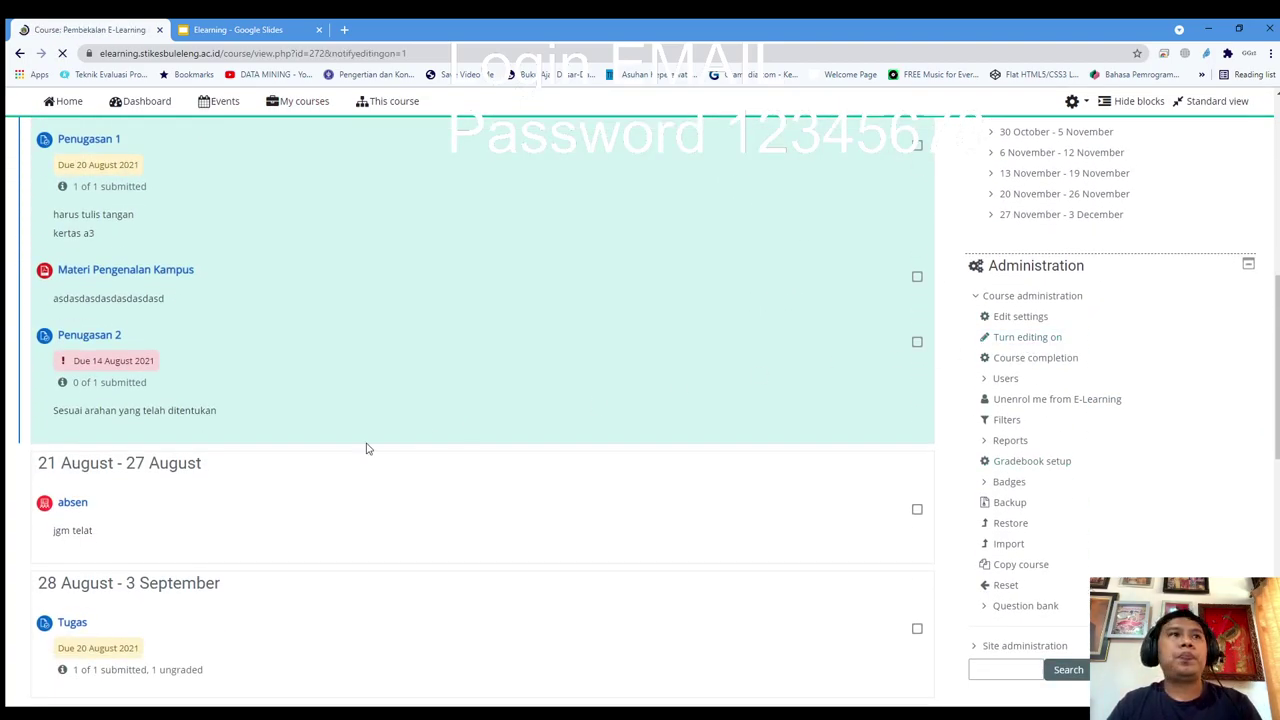
{"action": "scroll", "coordinate": [430, 600], "scroll_direction": "down", "scroll_amount": 6}
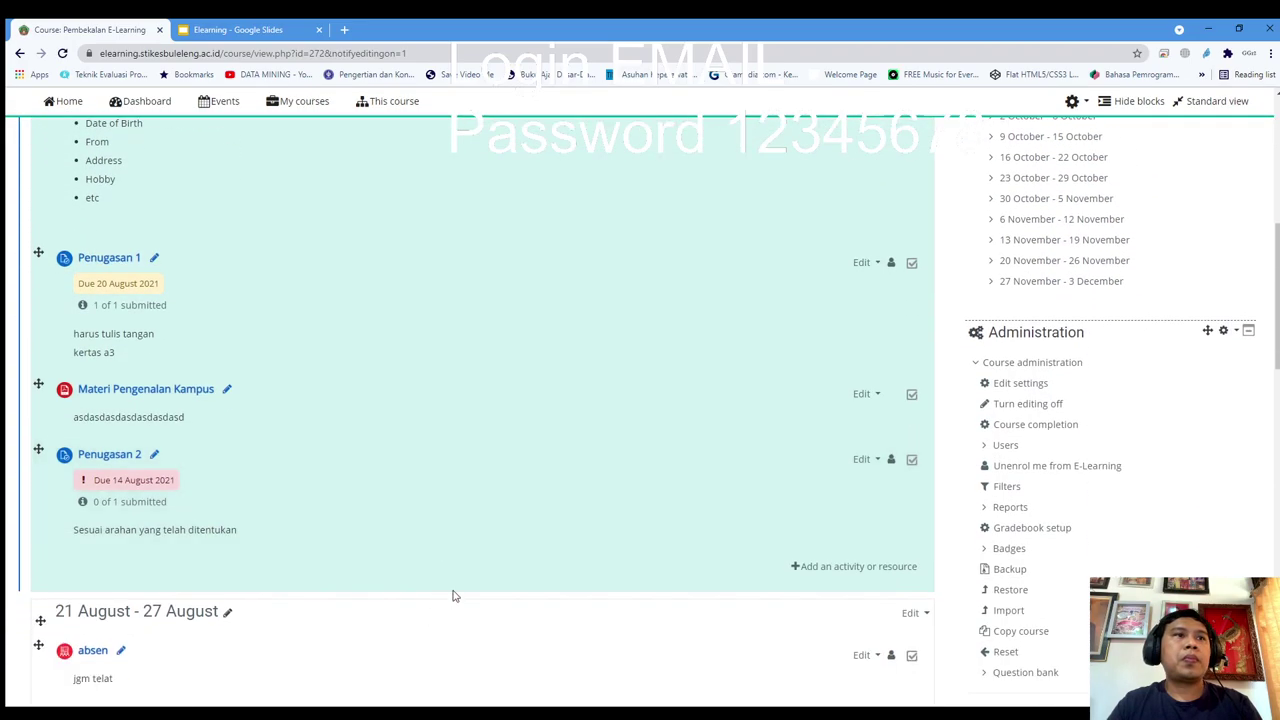
{"action": "left_click", "coordinate": [861, 459]}
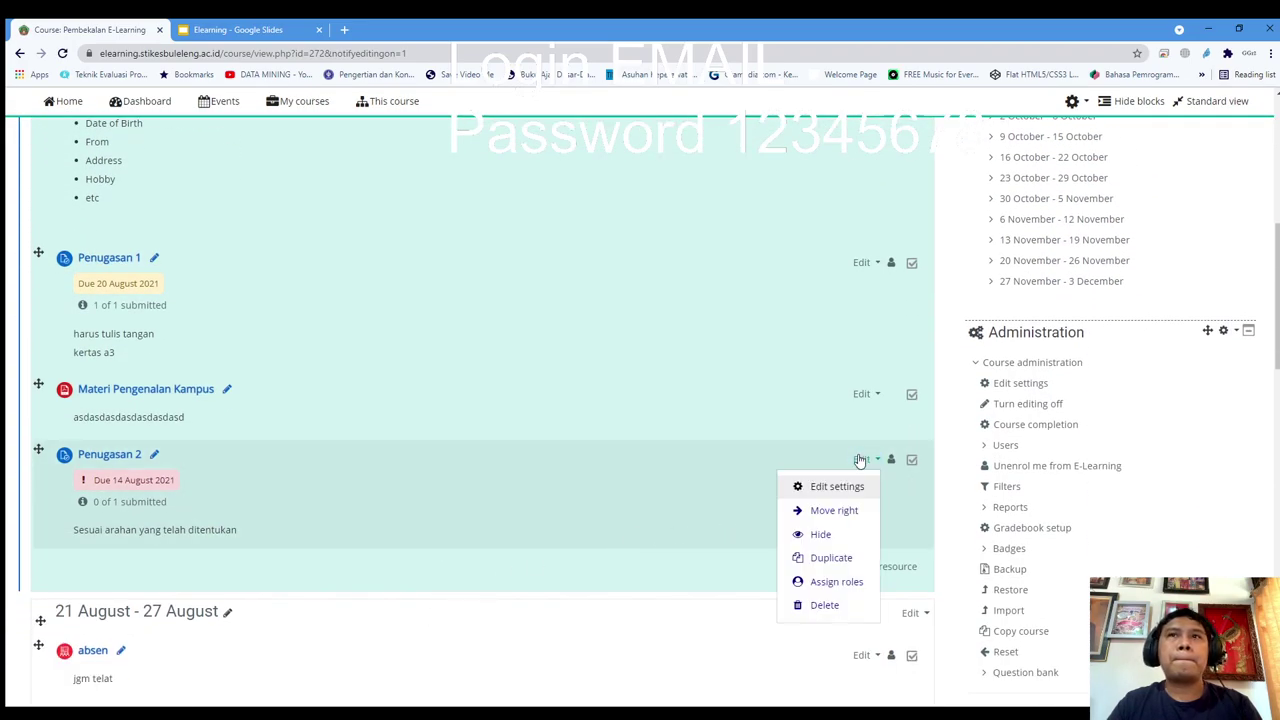
{"action": "left_click", "coordinate": [843, 487]}
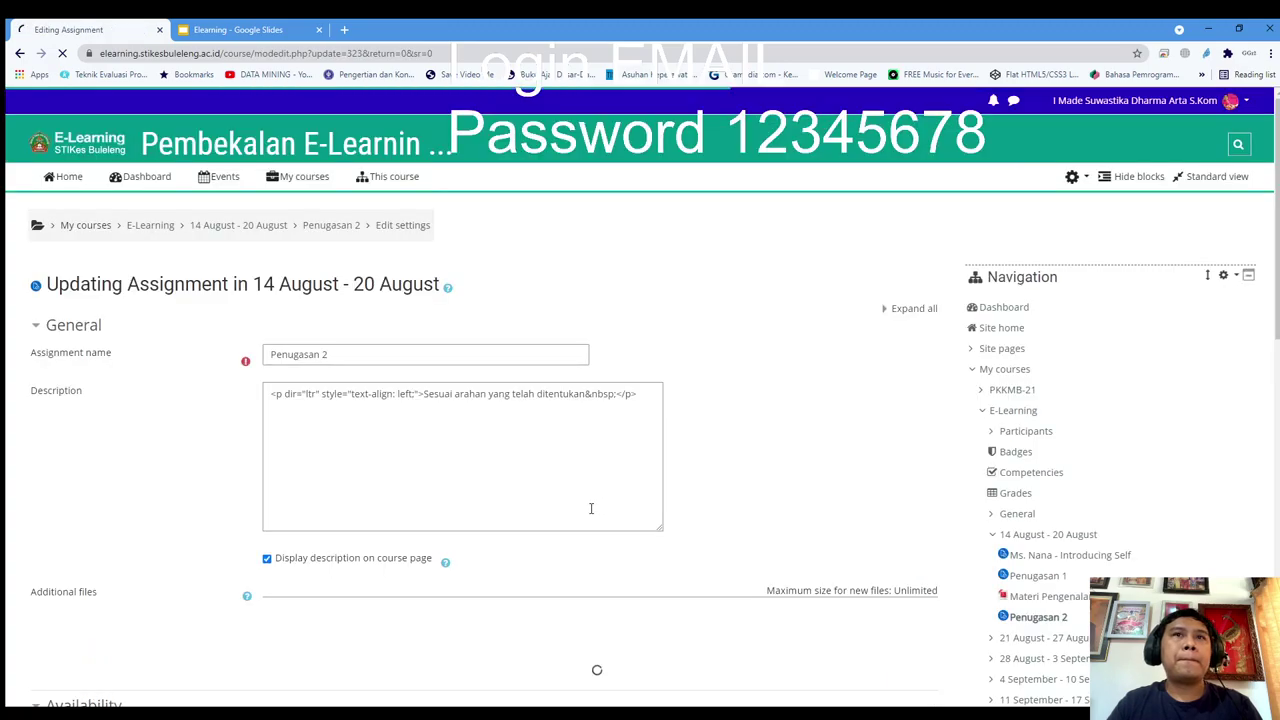
Save the Penugasan 2 settings with due date 18 August 2021 and view the assignment page
{"action": "scroll", "coordinate": [366, 508], "scroll_direction": "down", "scroll_amount": 4}
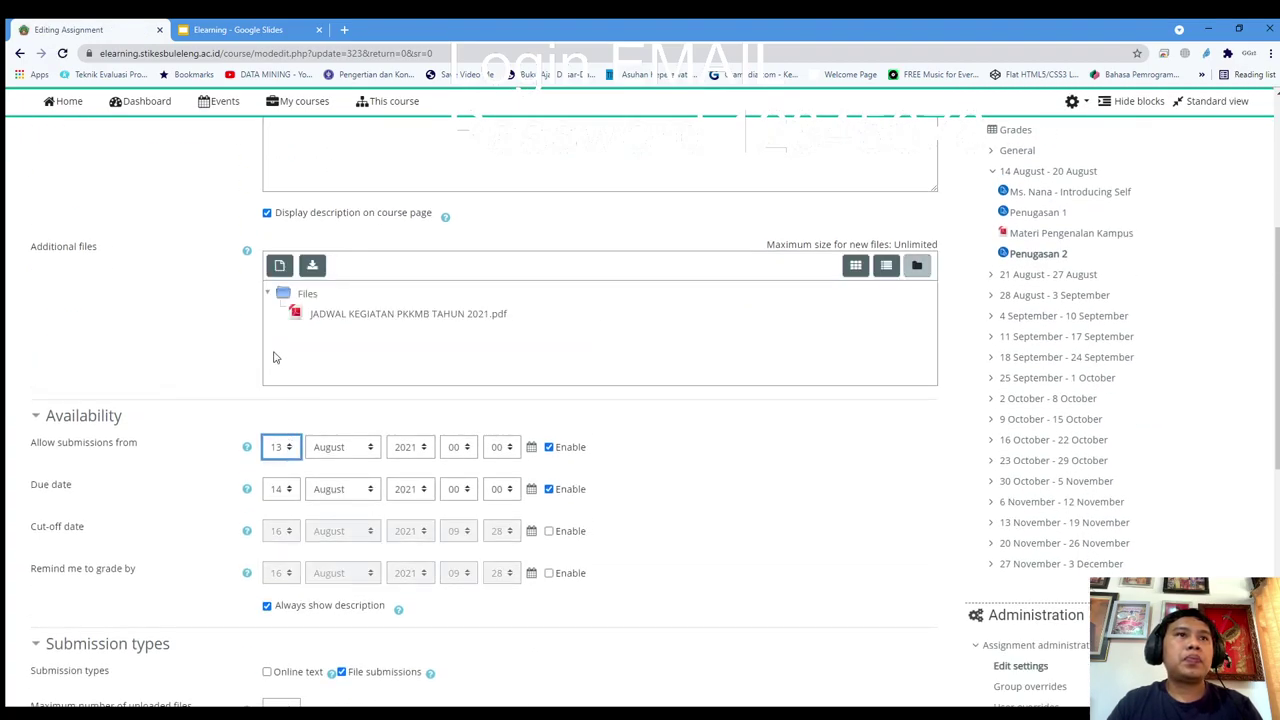
{"action": "left_click", "coordinate": [290, 495]}
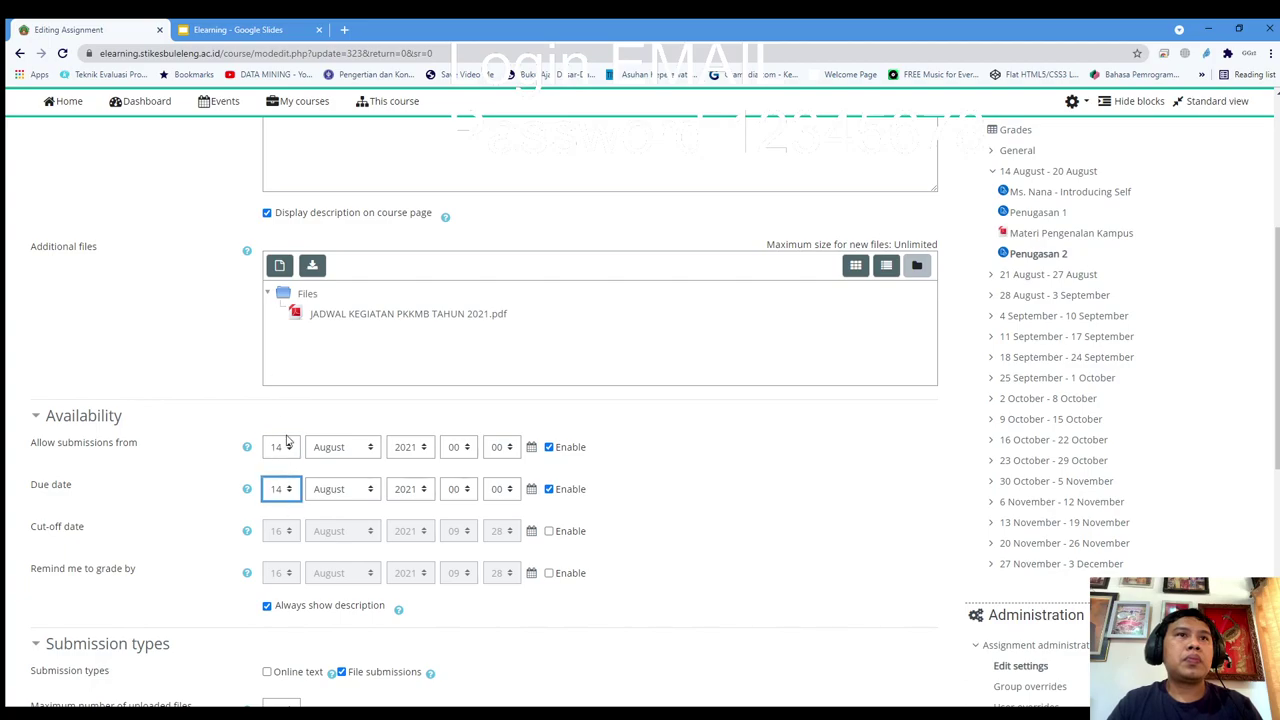
{"action": "scroll", "coordinate": [340, 551], "scroll_direction": "down", "scroll_amount": 6}
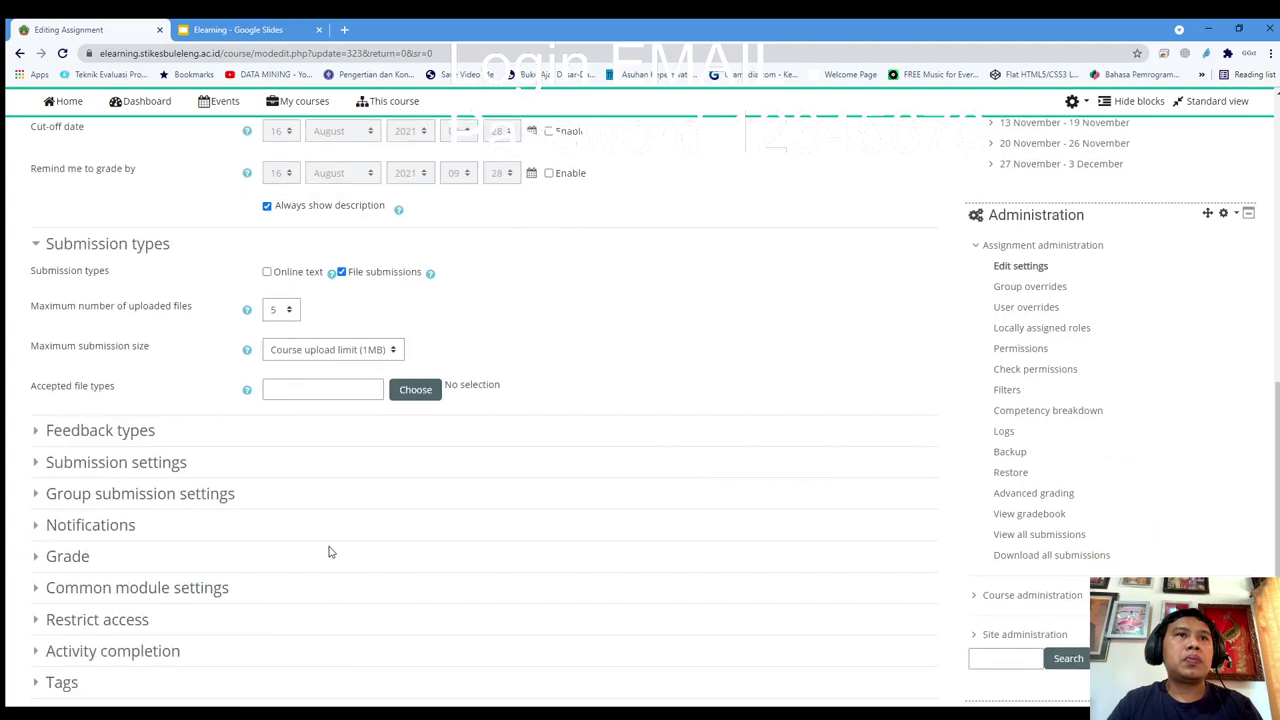
{"action": "left_click", "coordinate": [427, 553]}
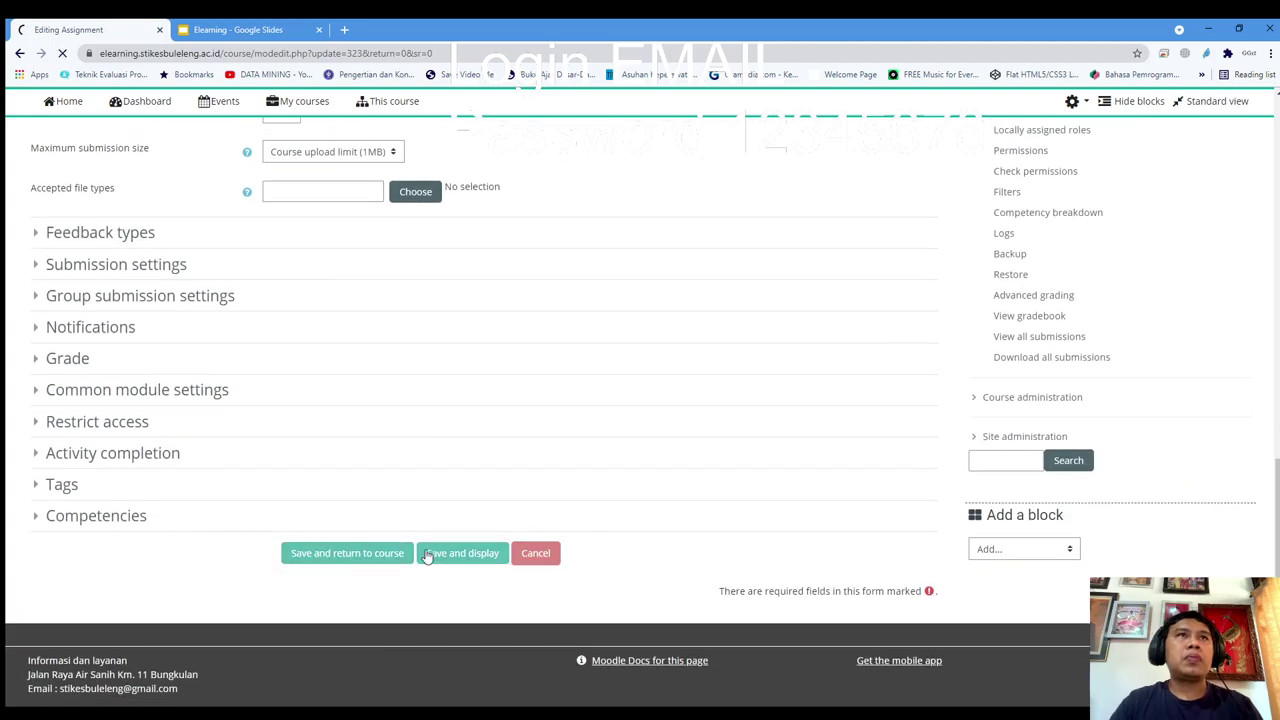
{"action": "scroll", "coordinate": [449, 543], "scroll_direction": "down", "scroll_amount": 3}
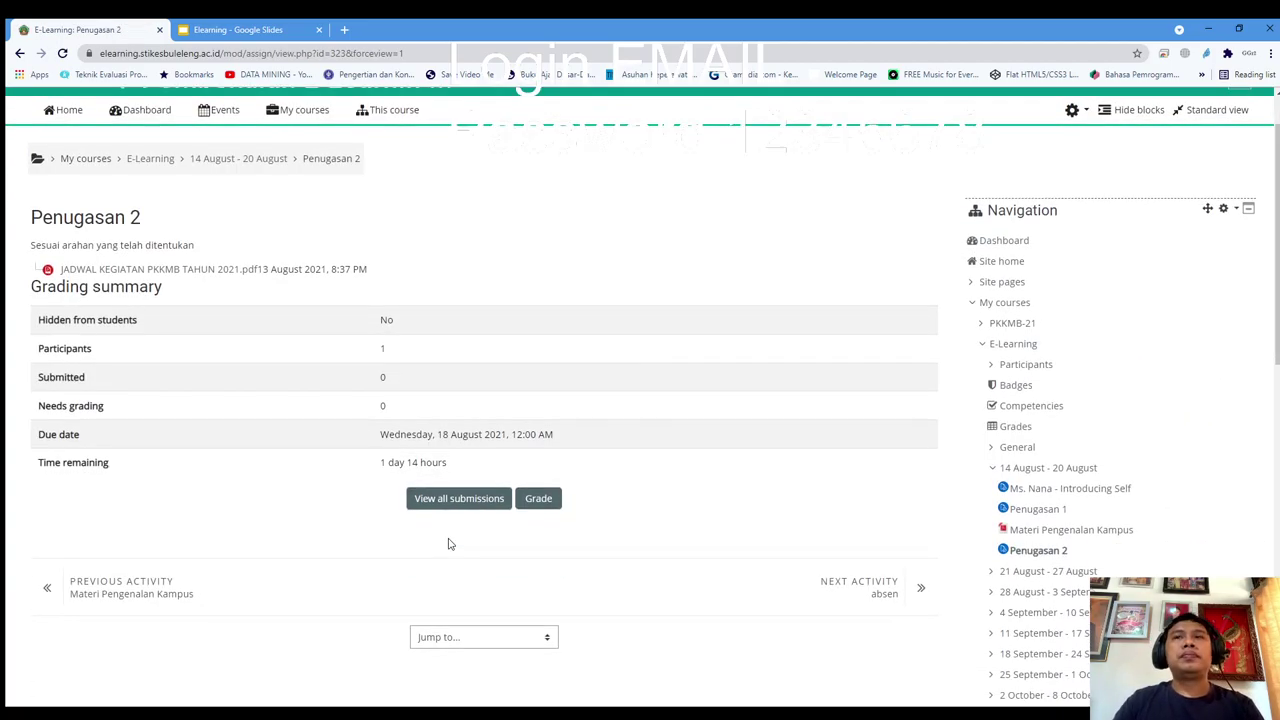
{"action": "scroll", "coordinate": [1016, 235], "scroll_direction": "up", "scroll_amount": 3}
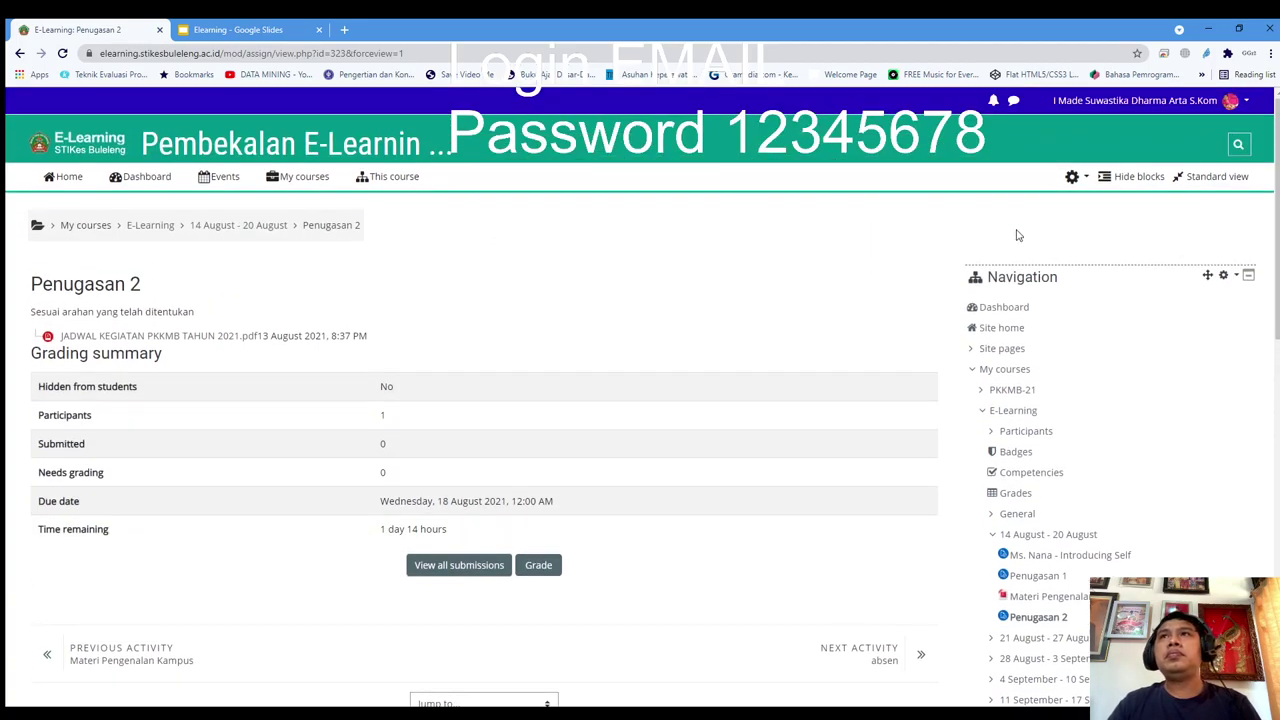
{"action": "left_click", "coordinate": [1243, 108]}
Log out of the teacher account and sign in with the student test account's username and password
{"action": "left_click", "coordinate": [1166, 303]}
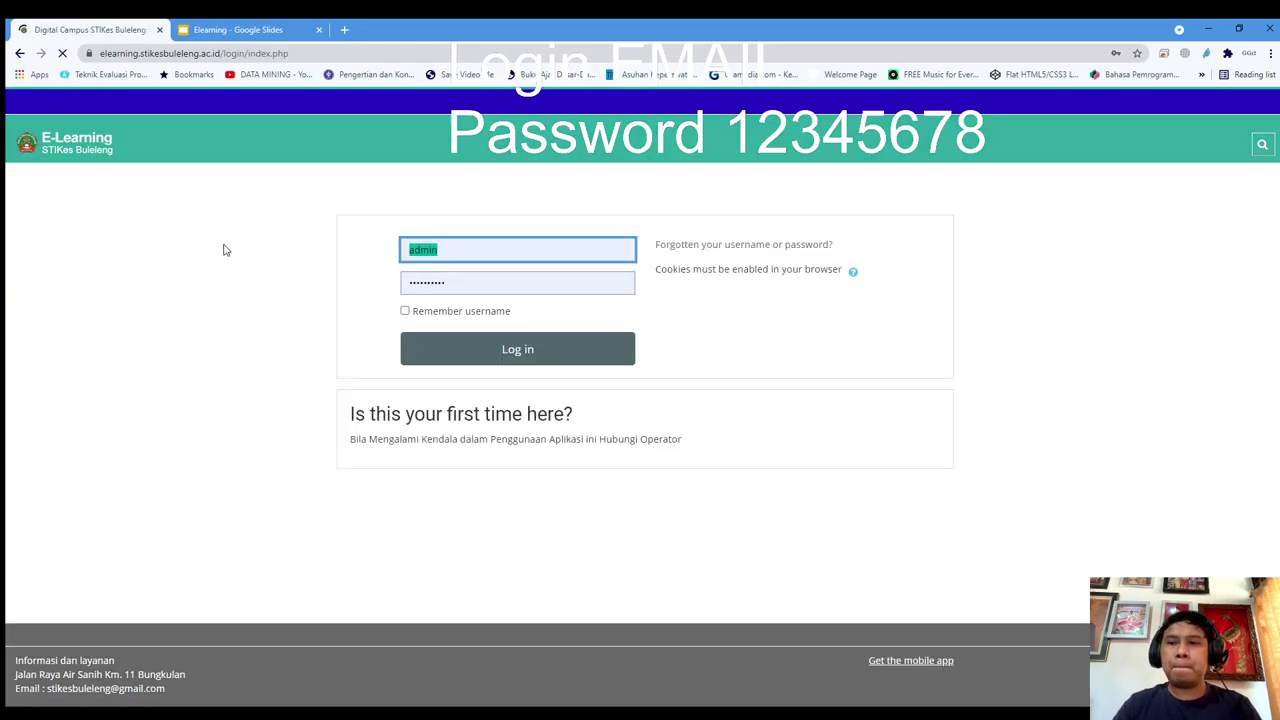
{"action": "type", "text": "012345678"}
{"action": "key", "text": "Tab"}
{"action": "type", "text": "1"}
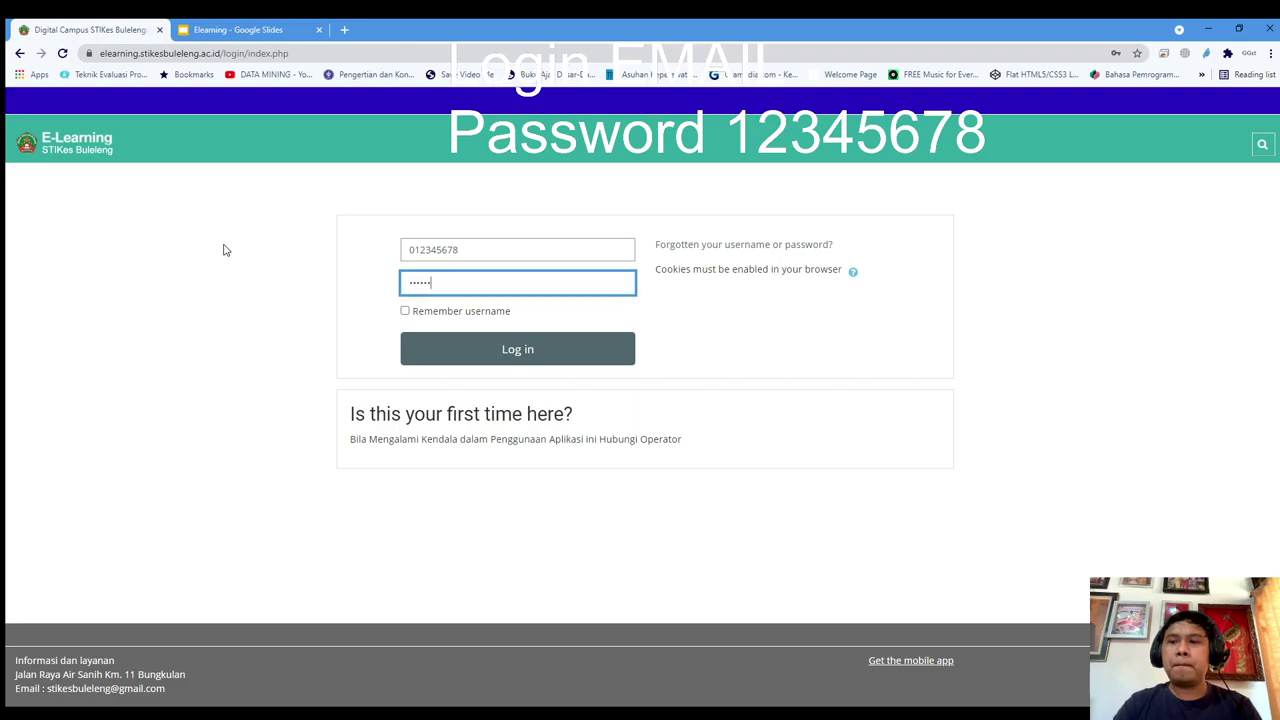
{"action": "key", "text": "Return"}
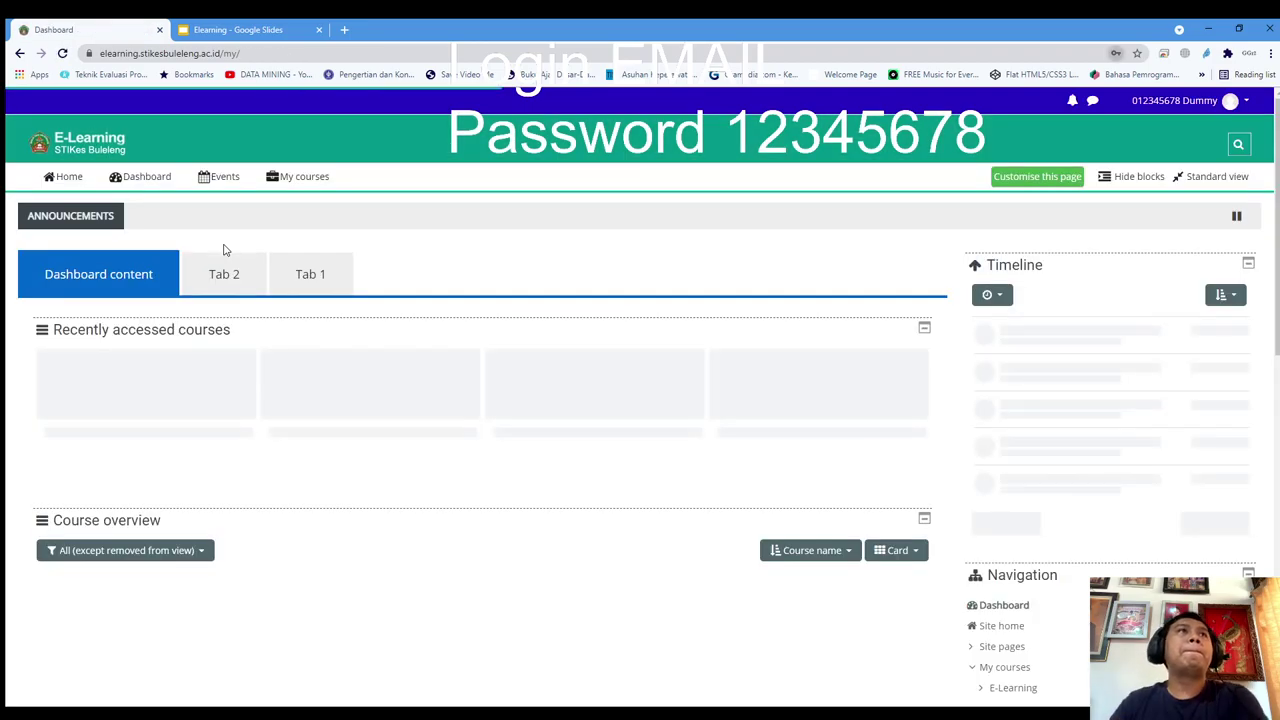
Dismiss the browser password prompt and open the E-Learning course from My courses
{"action": "left_click", "coordinate": [762, 231]}
{"action": "left_click", "coordinate": [290, 176]}
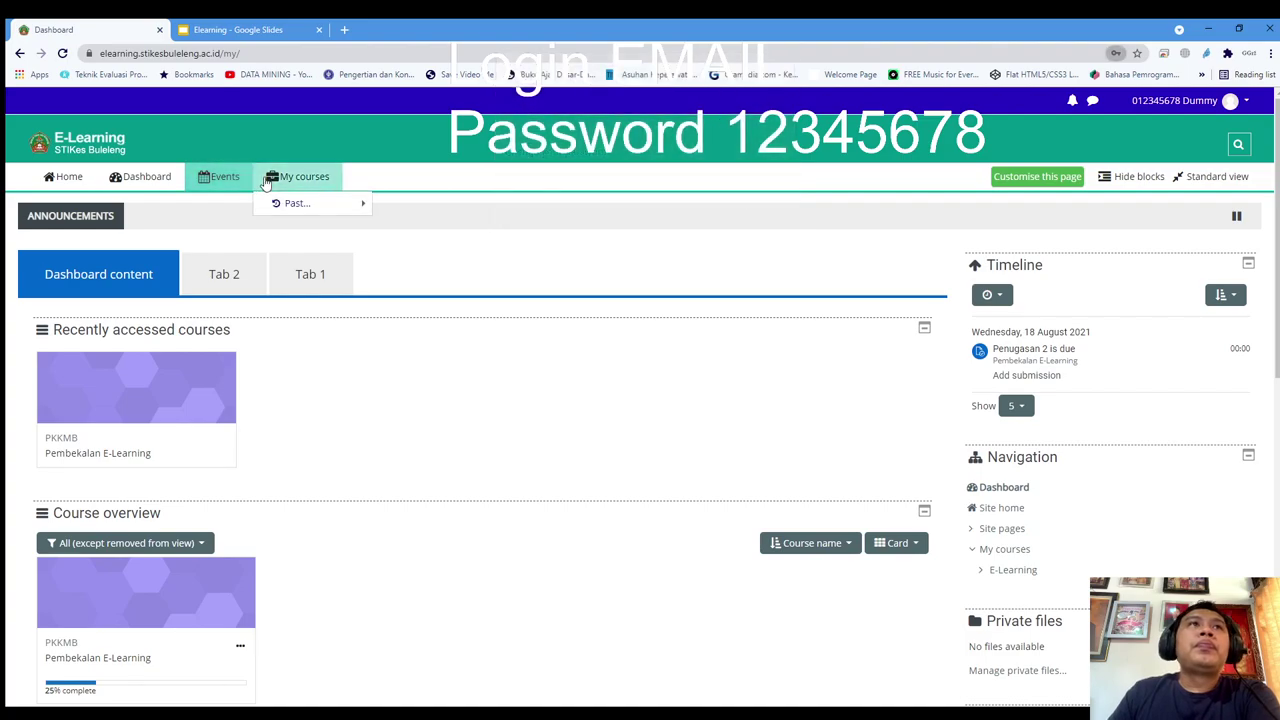
{"action": "mouse_move", "coordinate": [293, 204]}
{"action": "left_click", "coordinate": [410, 206]}
Confirm Penugasan 2 shows Not submitted with a due date of 18 August 2021
{"action": "scroll", "coordinate": [251, 346], "scroll_direction": "down", "scroll_amount": 5}
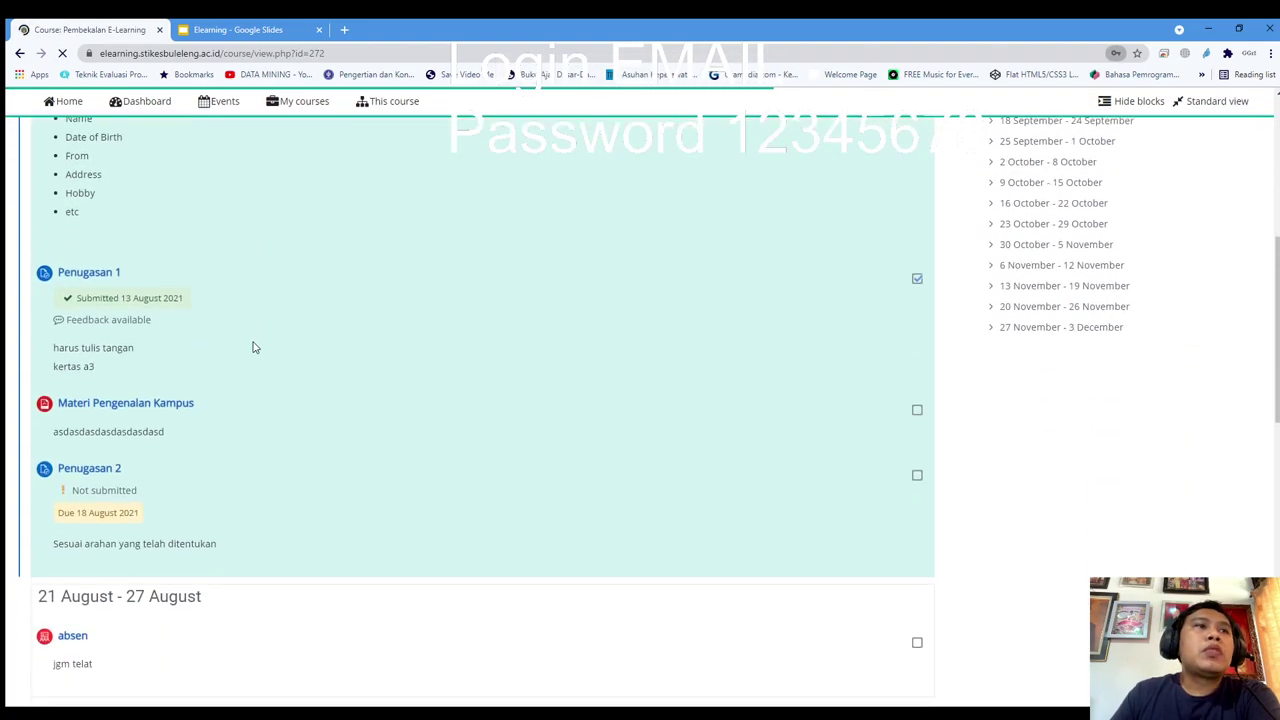
{"action": "scroll", "coordinate": [251, 346], "scroll_direction": "down", "scroll_amount": 1}
{"action": "scroll", "coordinate": [274, 337], "scroll_direction": "up", "scroll_amount": 1}
{"action": "scroll", "coordinate": [226, 323], "scroll_direction": "down", "scroll_amount": 1}
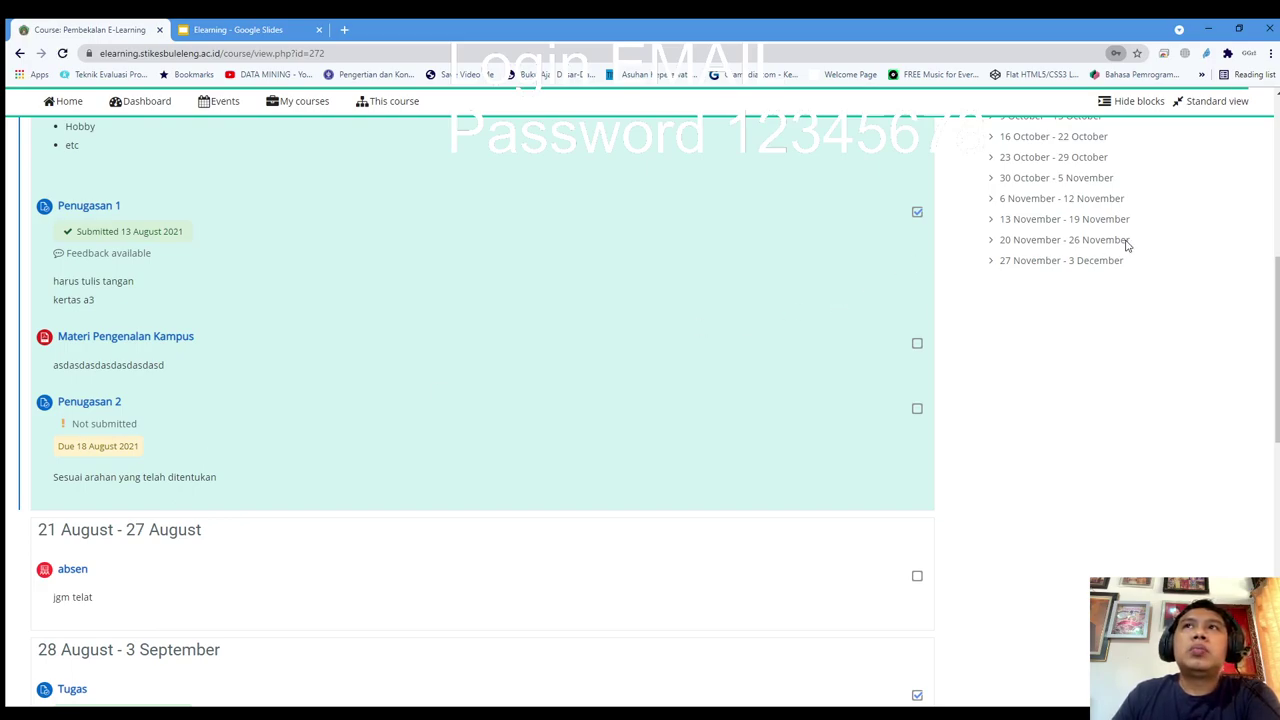
{"action": "scroll", "coordinate": [117, 434], "scroll_direction": "down", "scroll_amount": 1}
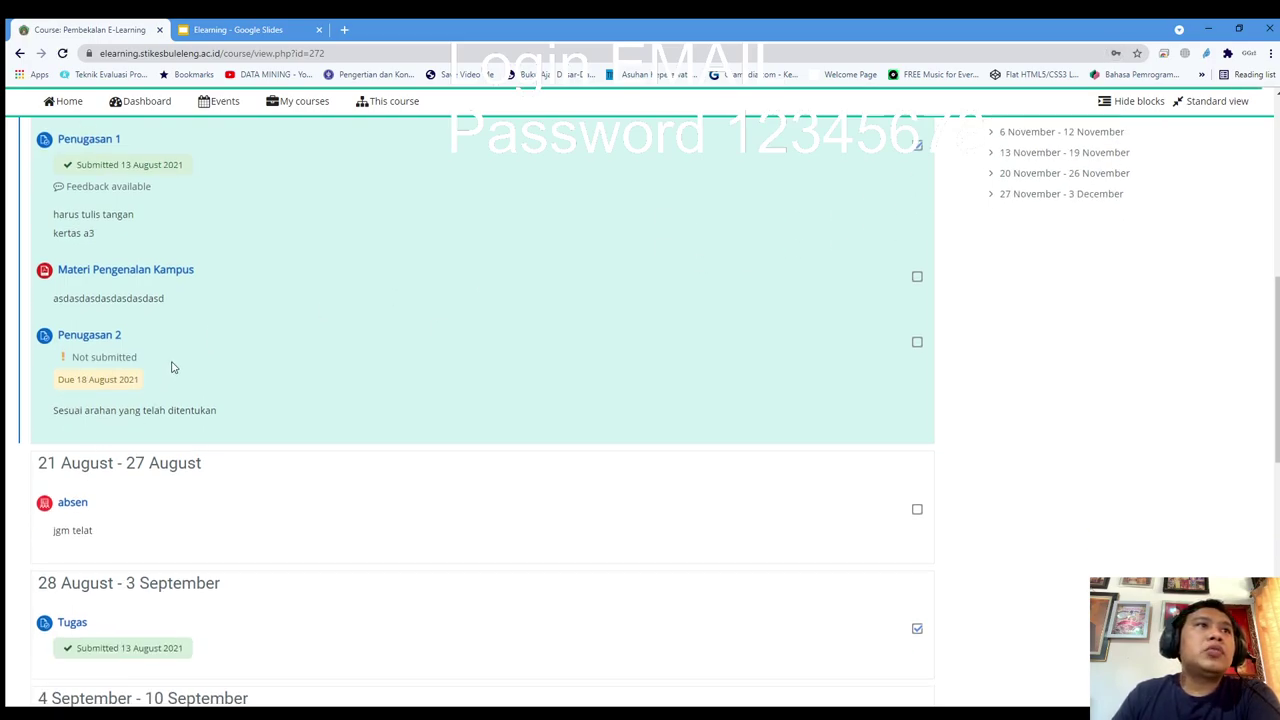
{"action": "left_click_drag", "start_coordinate": [134, 357], "coordinate": [56, 364]}
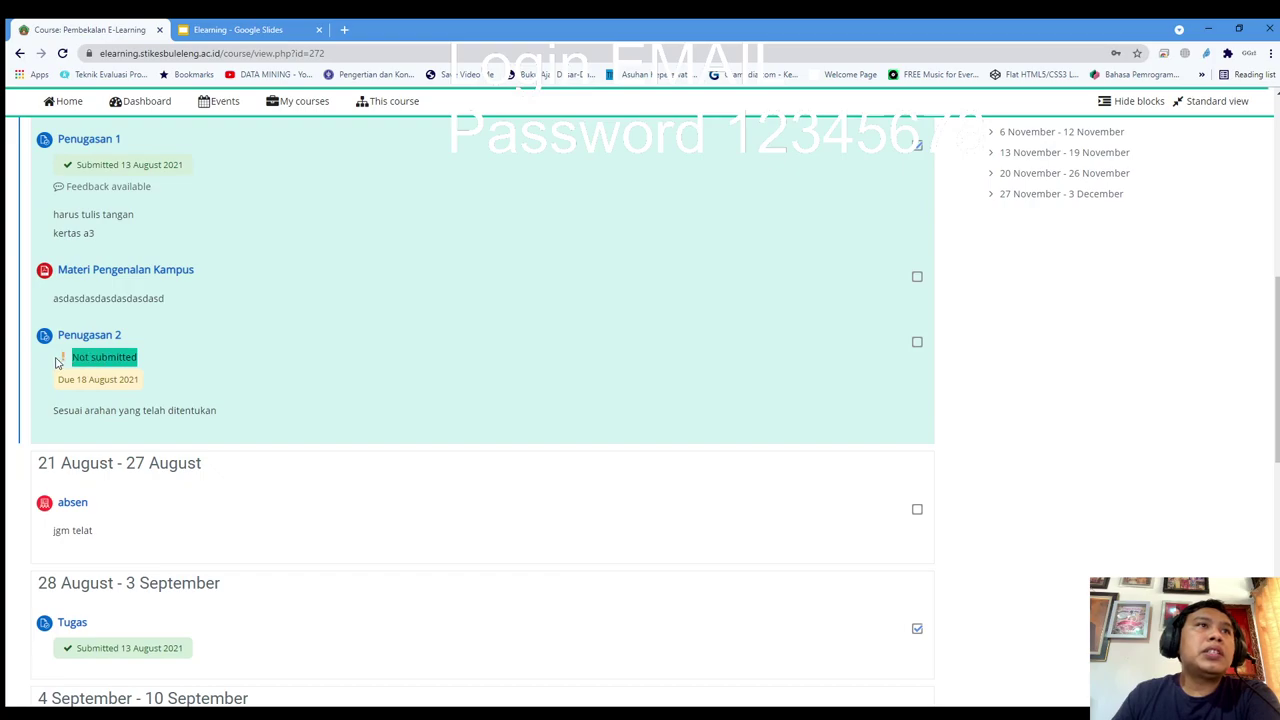
{"action": "left_click", "coordinate": [165, 388]}
{"action": "left_click_drag", "start_coordinate": [139, 381], "coordinate": [60, 381]}
{"action": "left_click", "coordinate": [247, 379]}
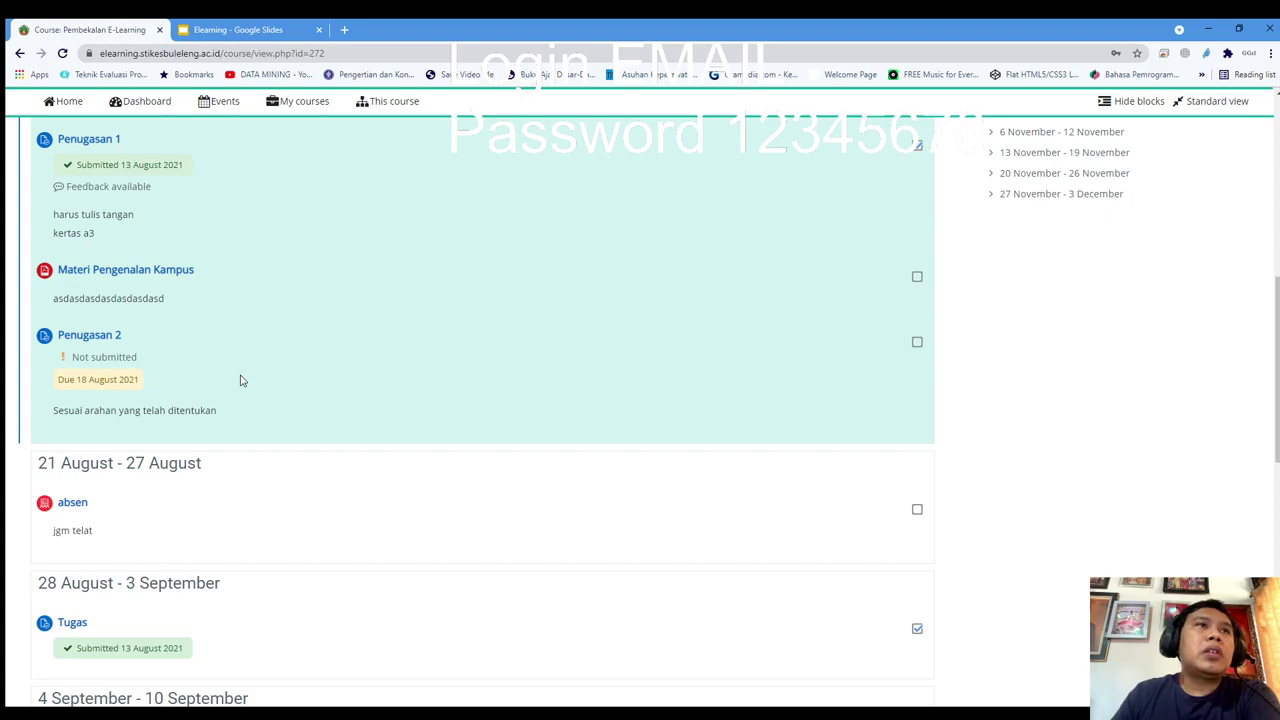
Open the Penugasan 2 assignment page and scroll down to its submission area
{"action": "left_click", "coordinate": [100, 345]}
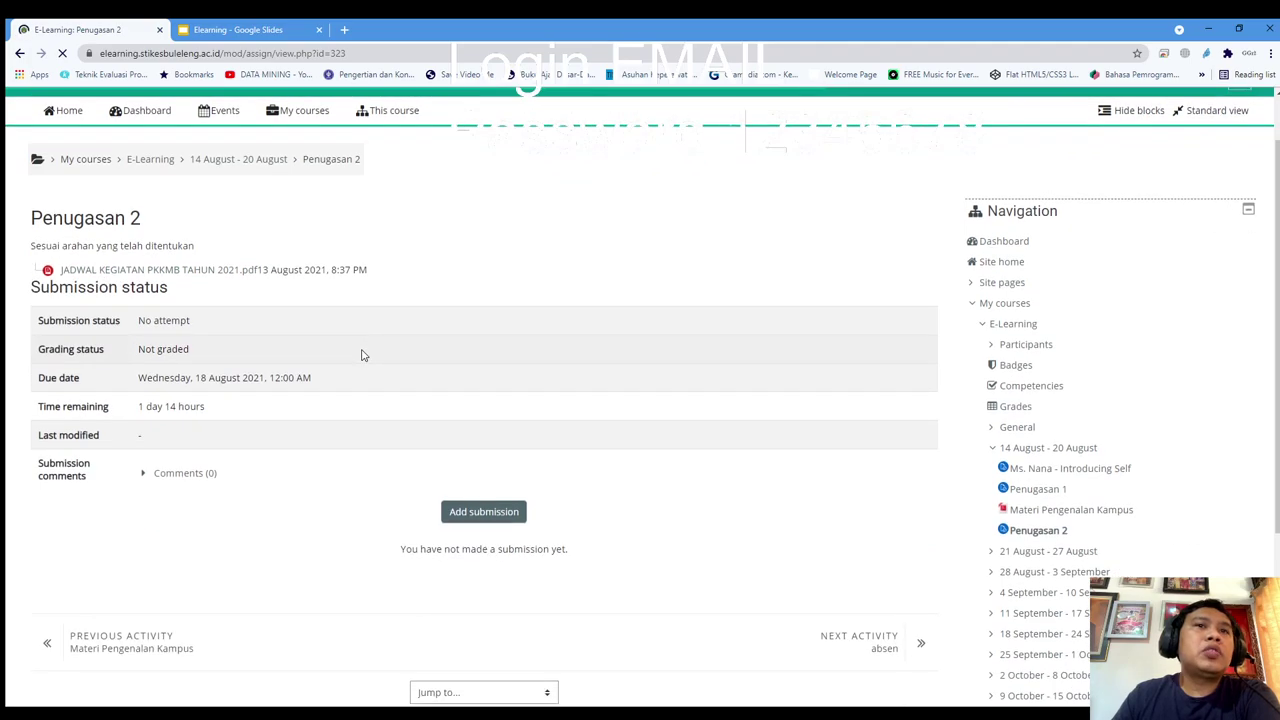
{"action": "scroll", "coordinate": [363, 355], "scroll_direction": "down", "scroll_amount": 1}
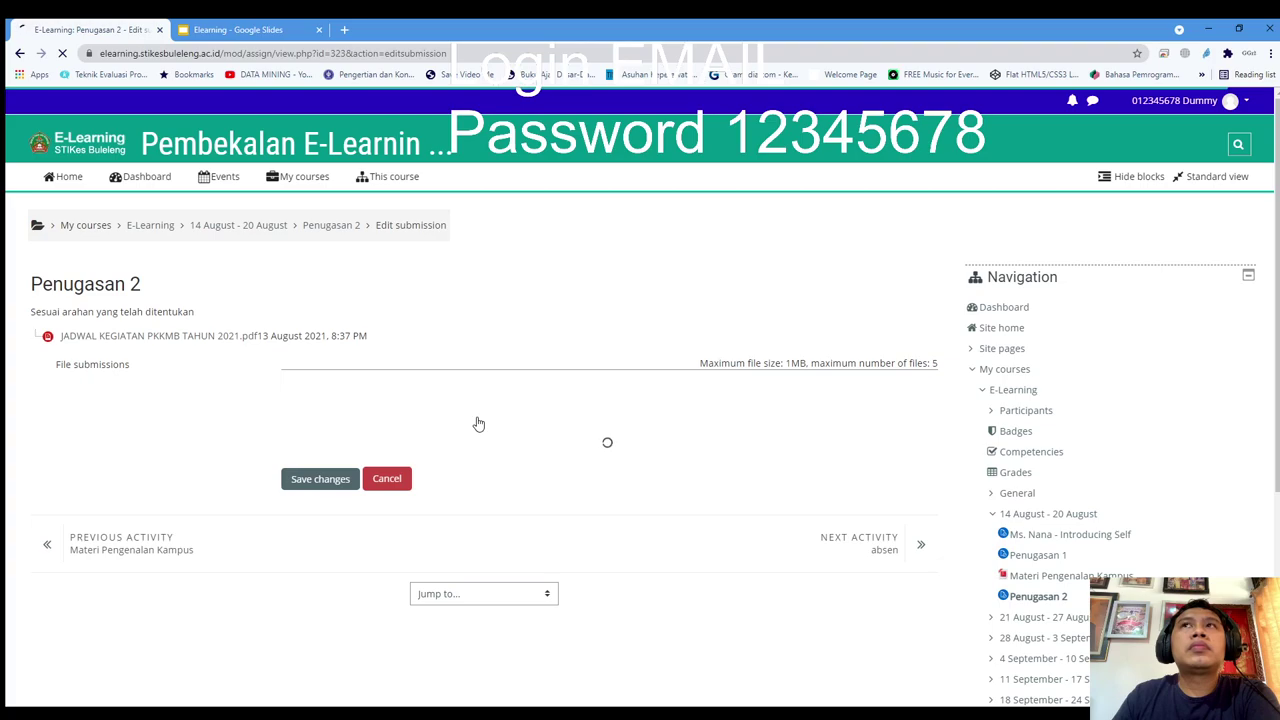
{"action": "scroll", "coordinate": [478, 424], "scroll_direction": "down", "scroll_amount": 1}
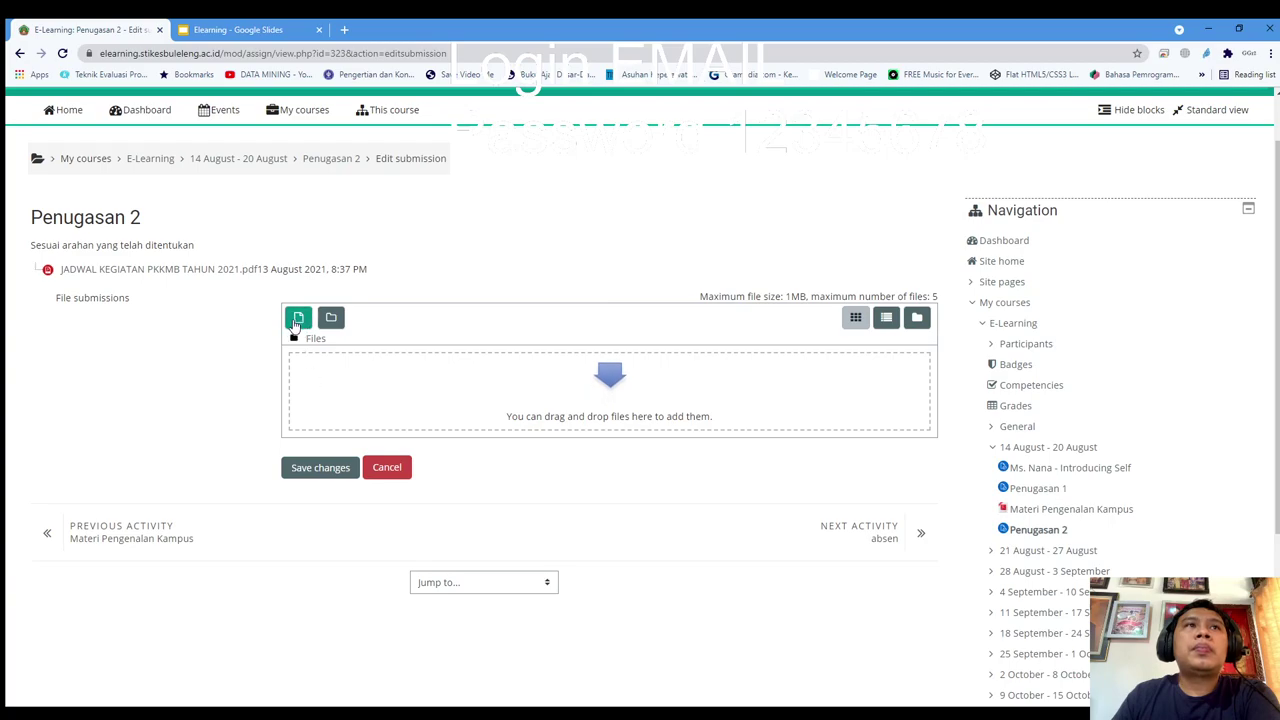
Attempt to upload bgLogin.psd, which Moodle rejects for exceeding the 1MB limit
{"action": "left_click", "coordinate": [296, 324]}
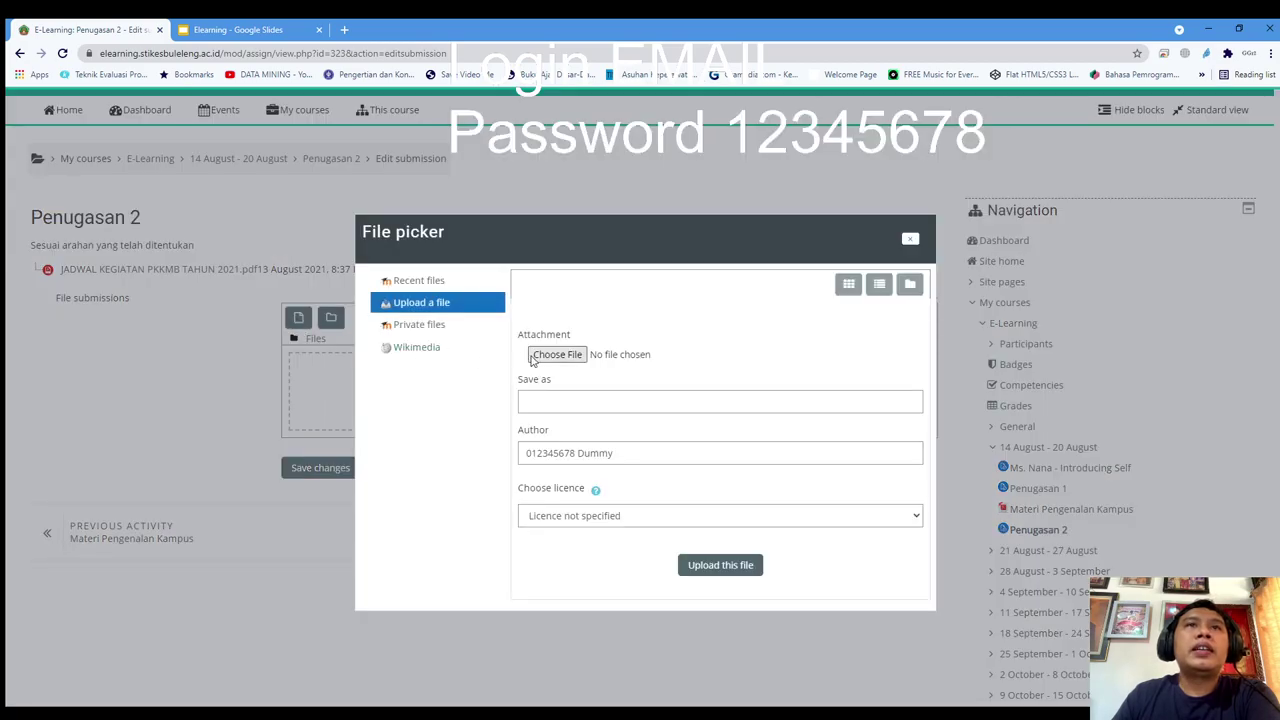
{"action": "left_click", "coordinate": [541, 360]}
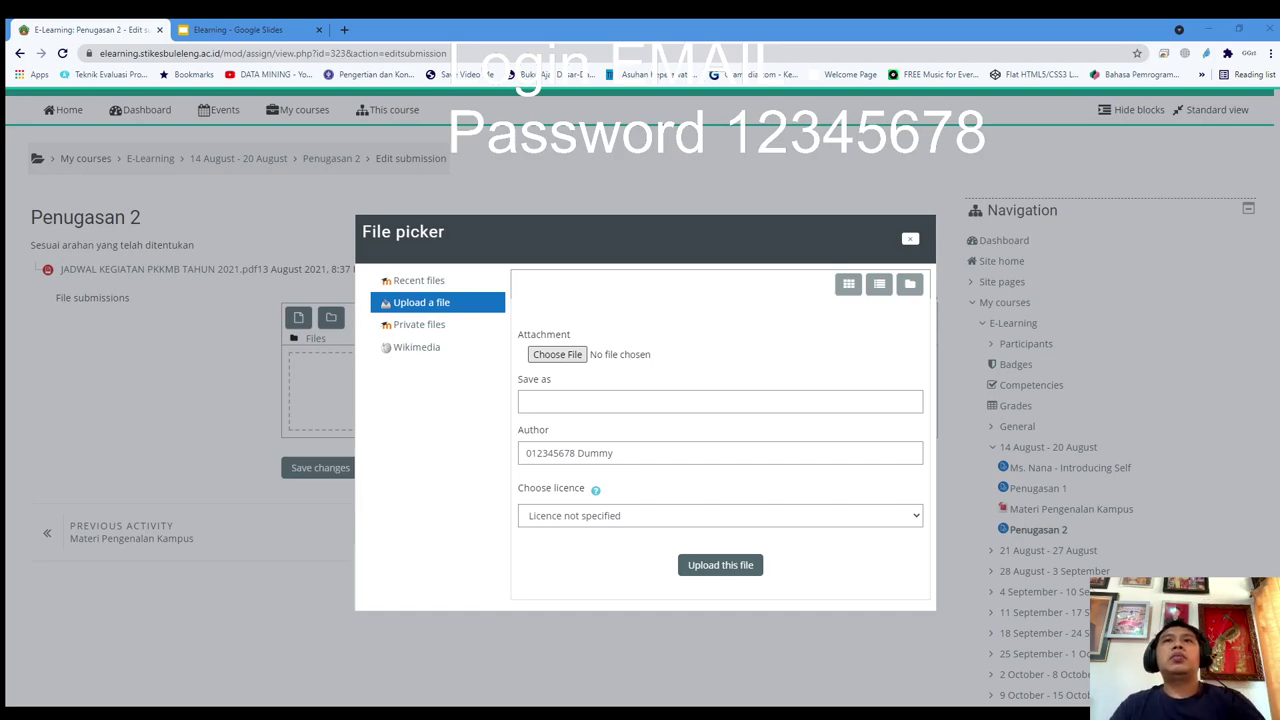
{"action": "key", "text": "Escape"}
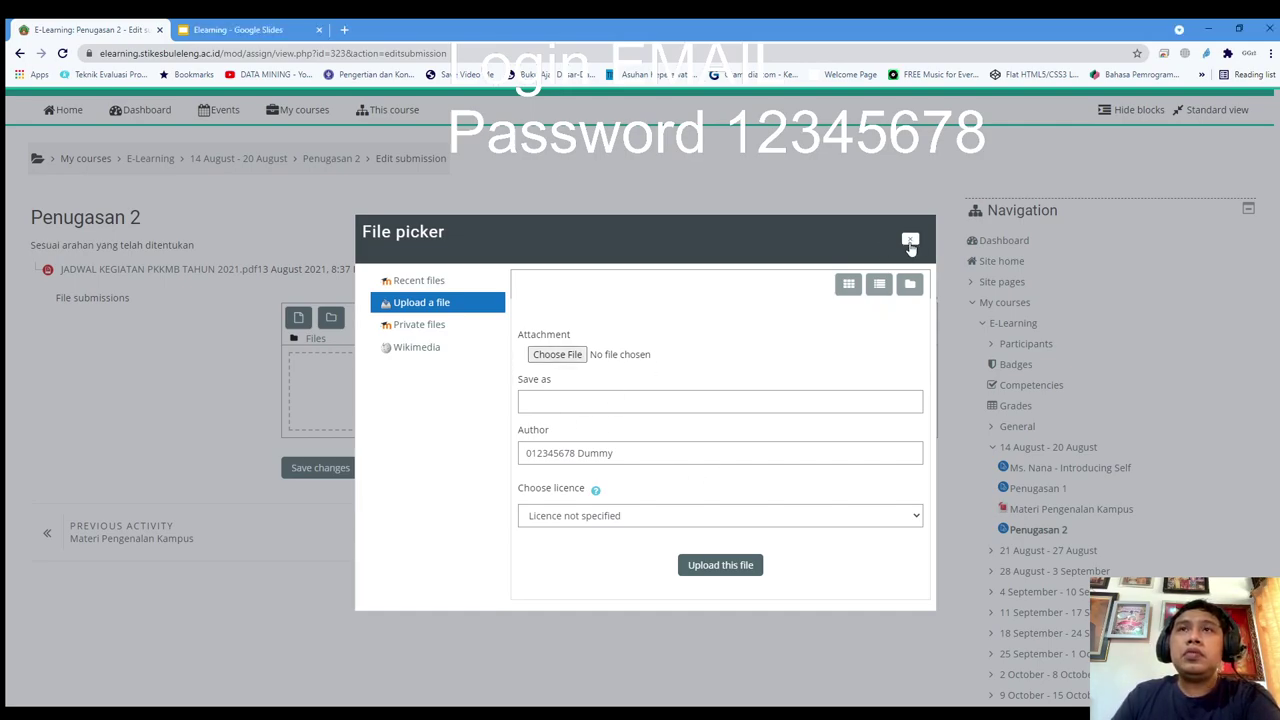
{"action": "left_click", "coordinate": [540, 354]}
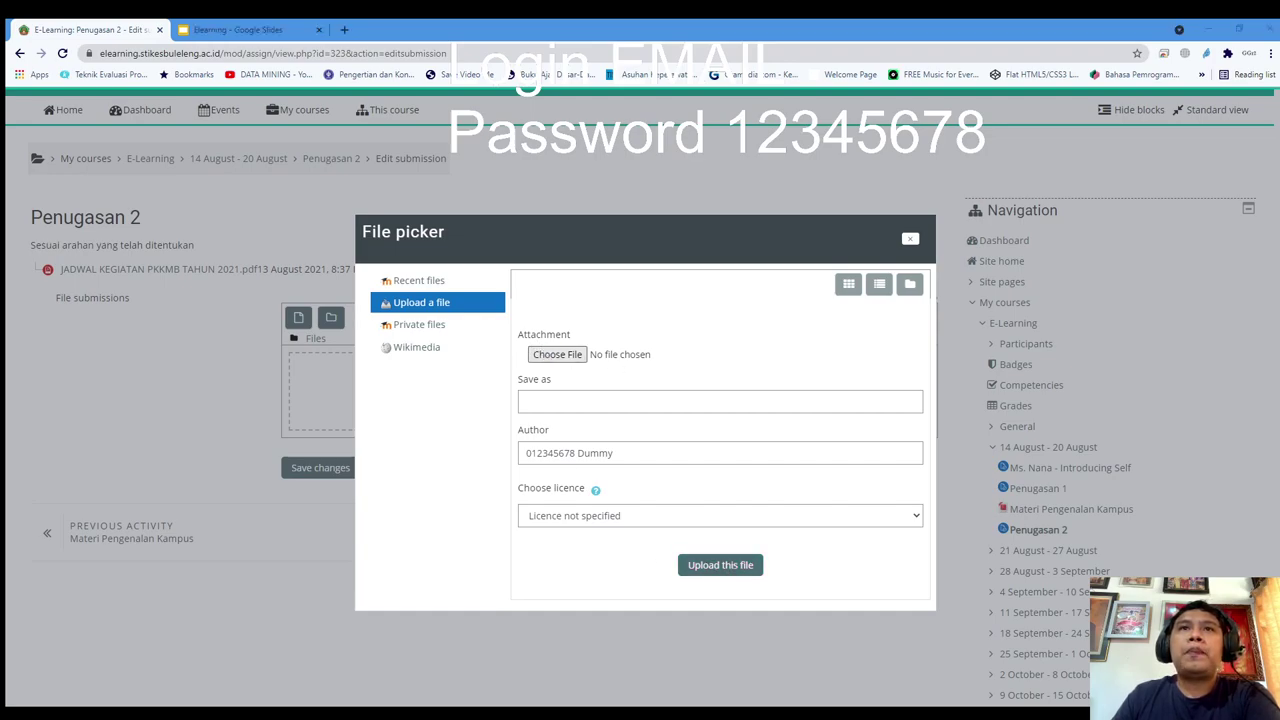
{"action": "key", "text": "Return"}
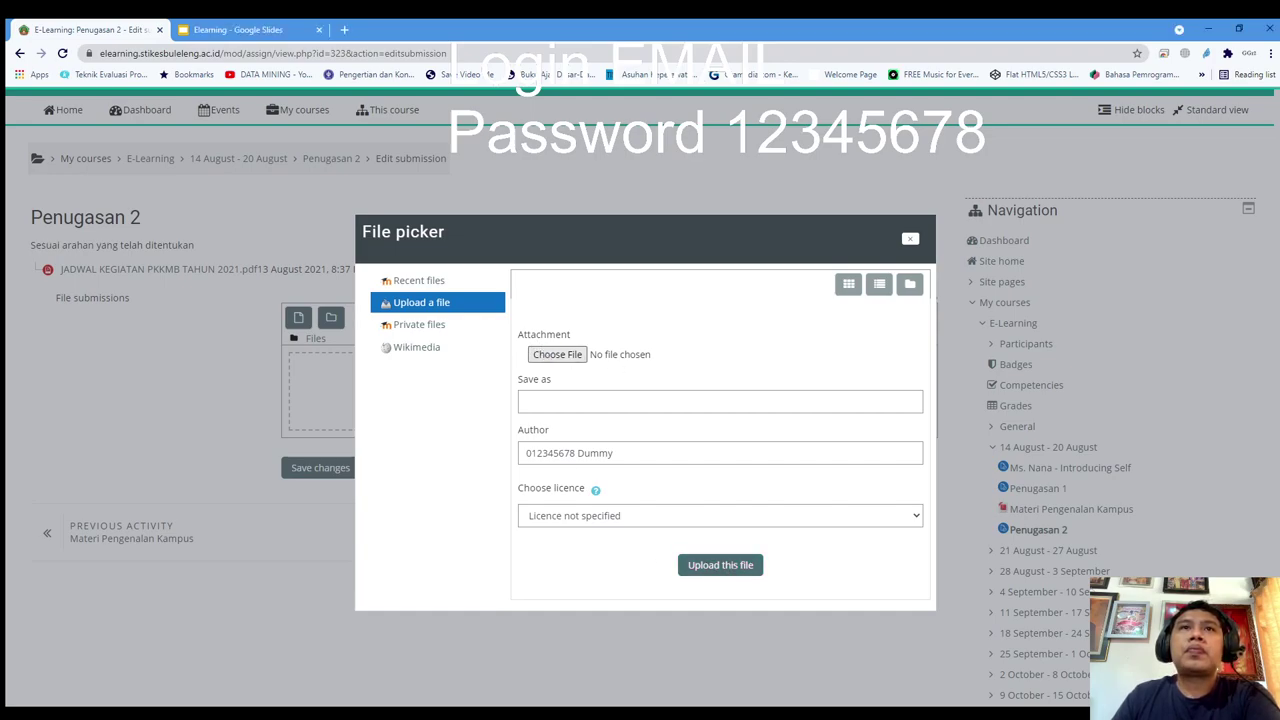
{"action": "left_click", "coordinate": [714, 568]}
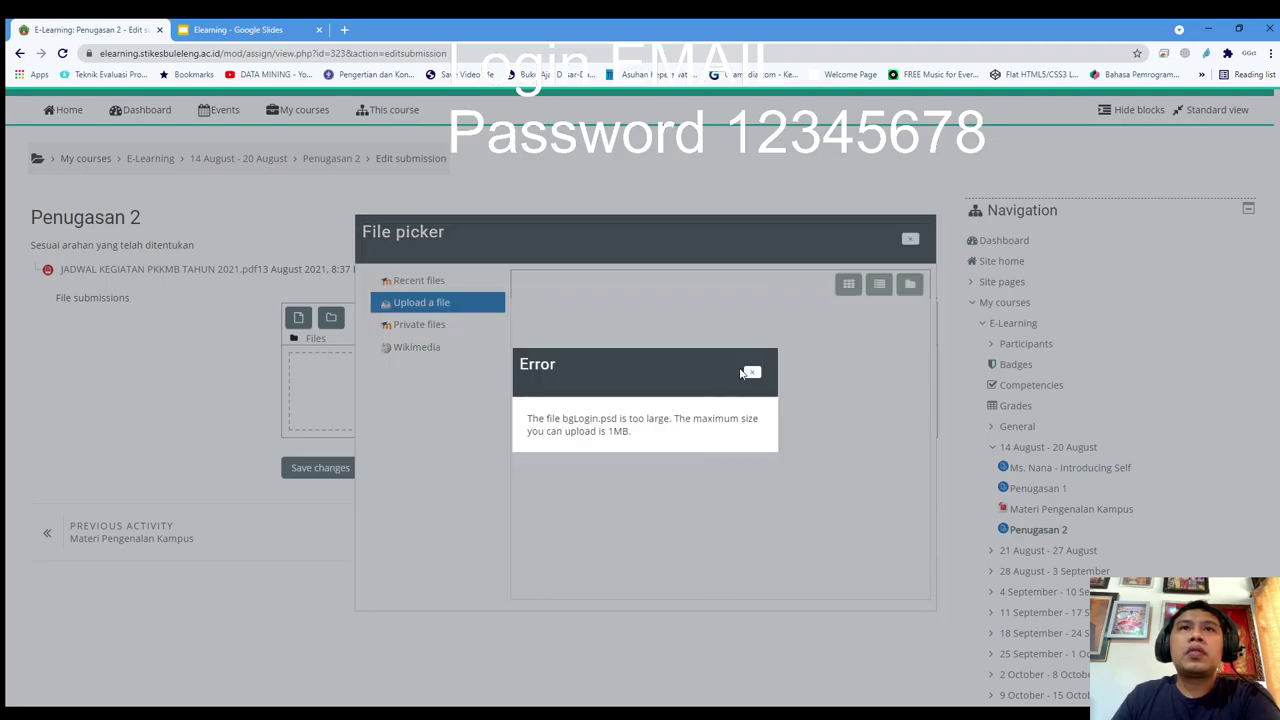
Upload dr liliana.pdf instead and save, leaving Penugasan 2 Submitted for grading
{"action": "left_click", "coordinate": [752, 372]}
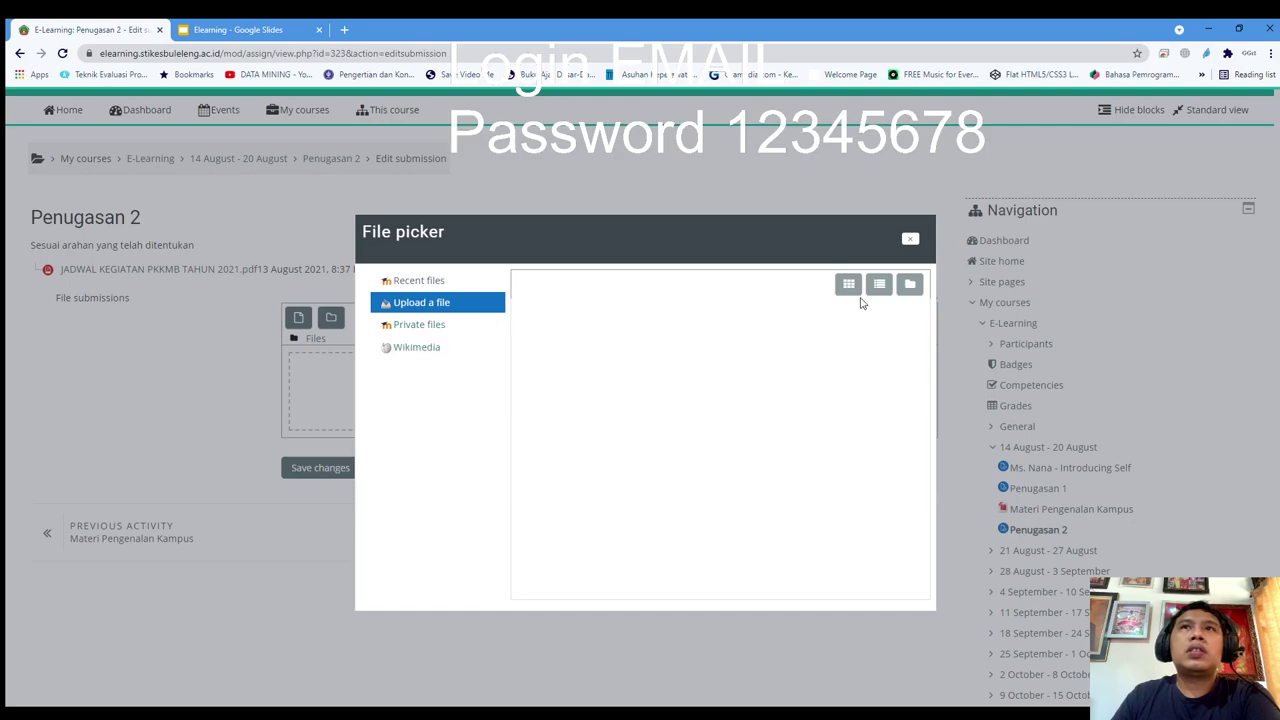
{"action": "left_click", "coordinate": [421, 303]}
{"action": "left_click", "coordinate": [557, 357]}
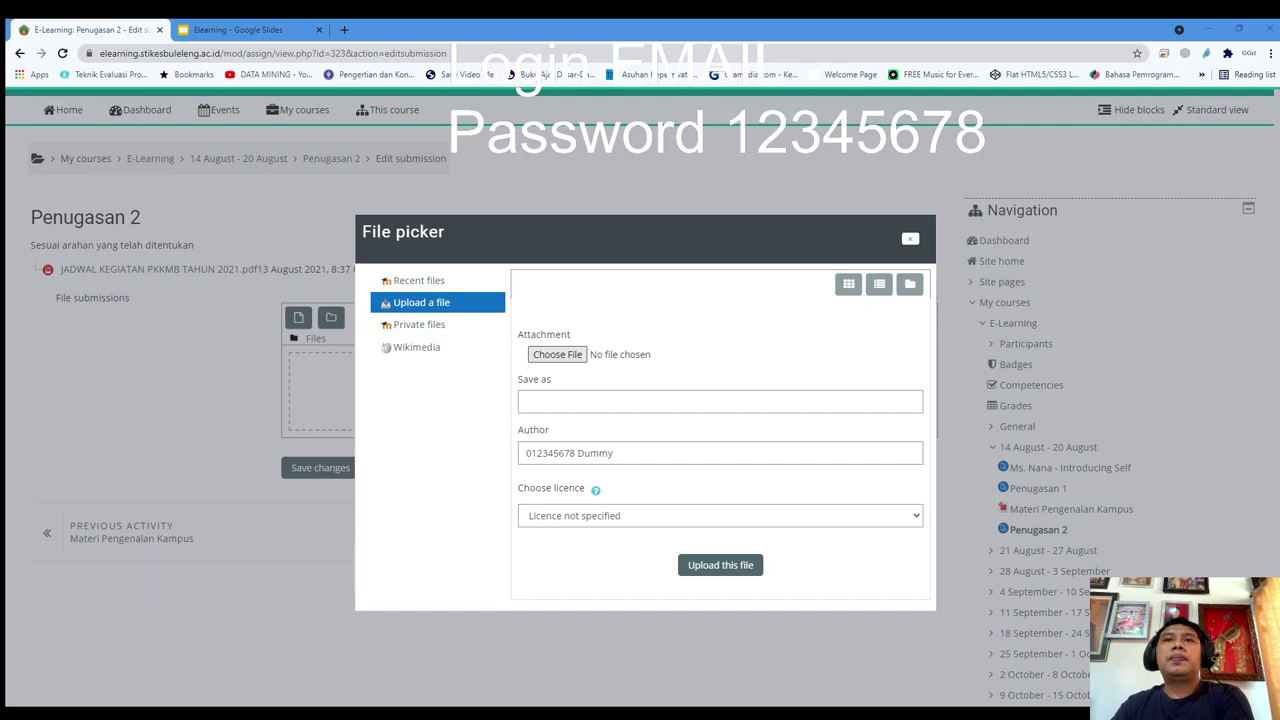
{"action": "left_click", "coordinate": [700, 566]}
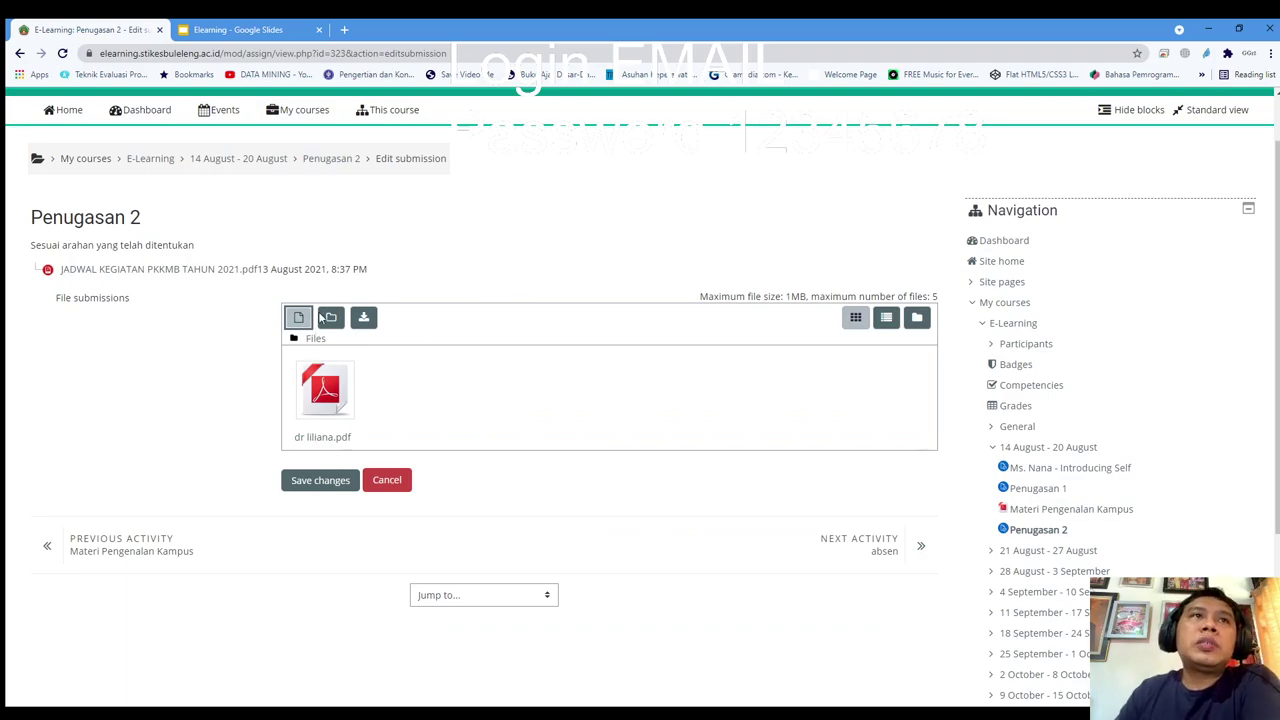
{"action": "scroll", "coordinate": [322, 472], "scroll_direction": "down", "scroll_amount": 1}
{"action": "scroll", "coordinate": [322, 472], "scroll_direction": "down", "scroll_amount": 1}
{"action": "left_click", "coordinate": [320, 385]}
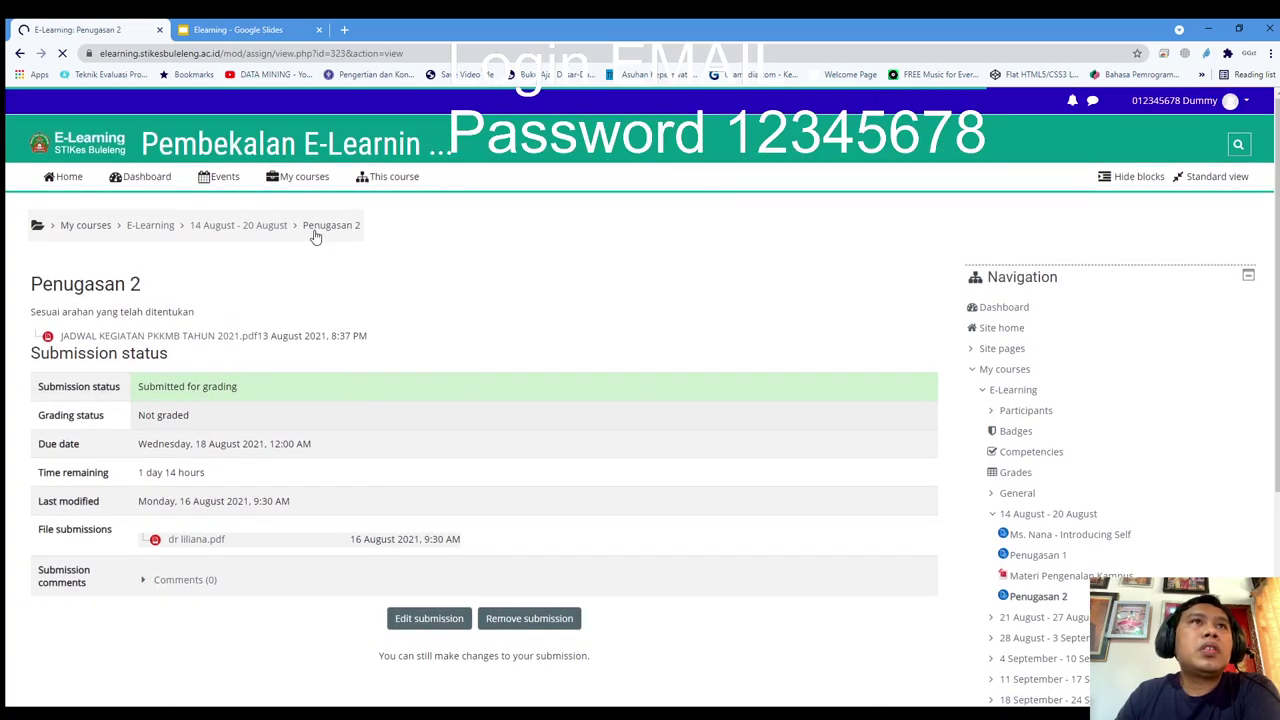
{"action": "left_click", "coordinate": [265, 228]}
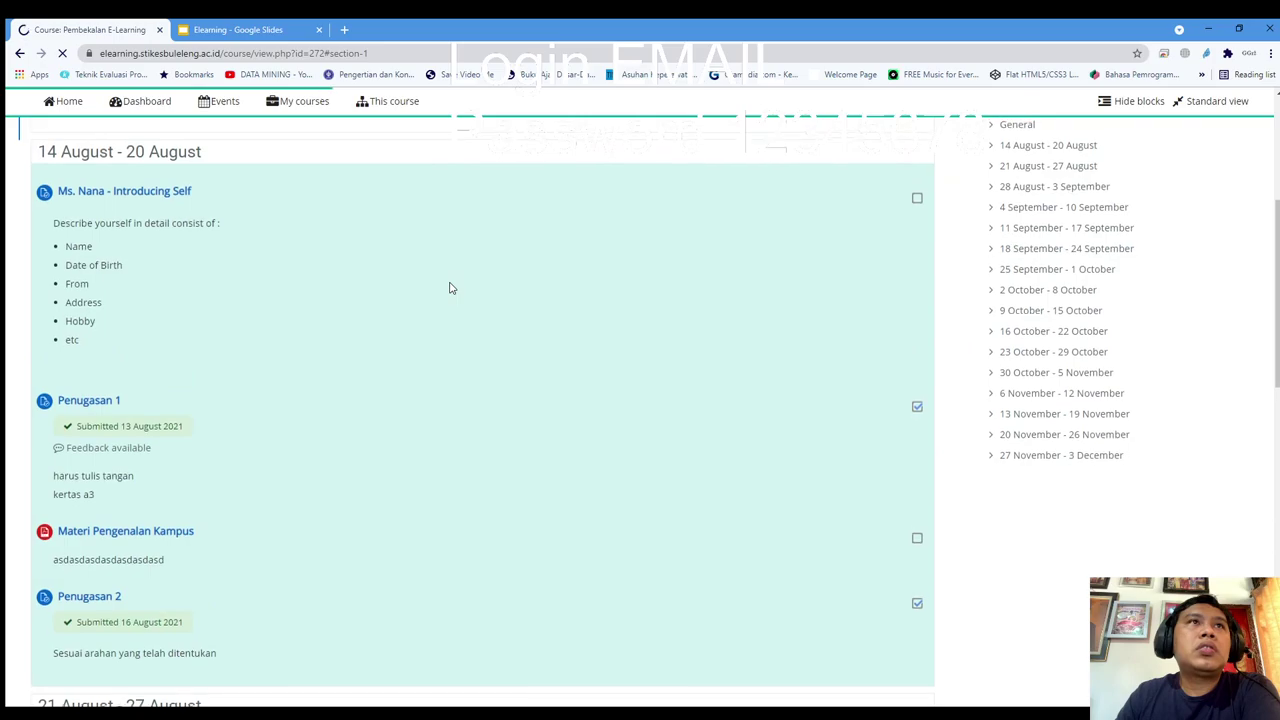
{"action": "scroll", "coordinate": [383, 309], "scroll_direction": "down", "scroll_amount": 2}
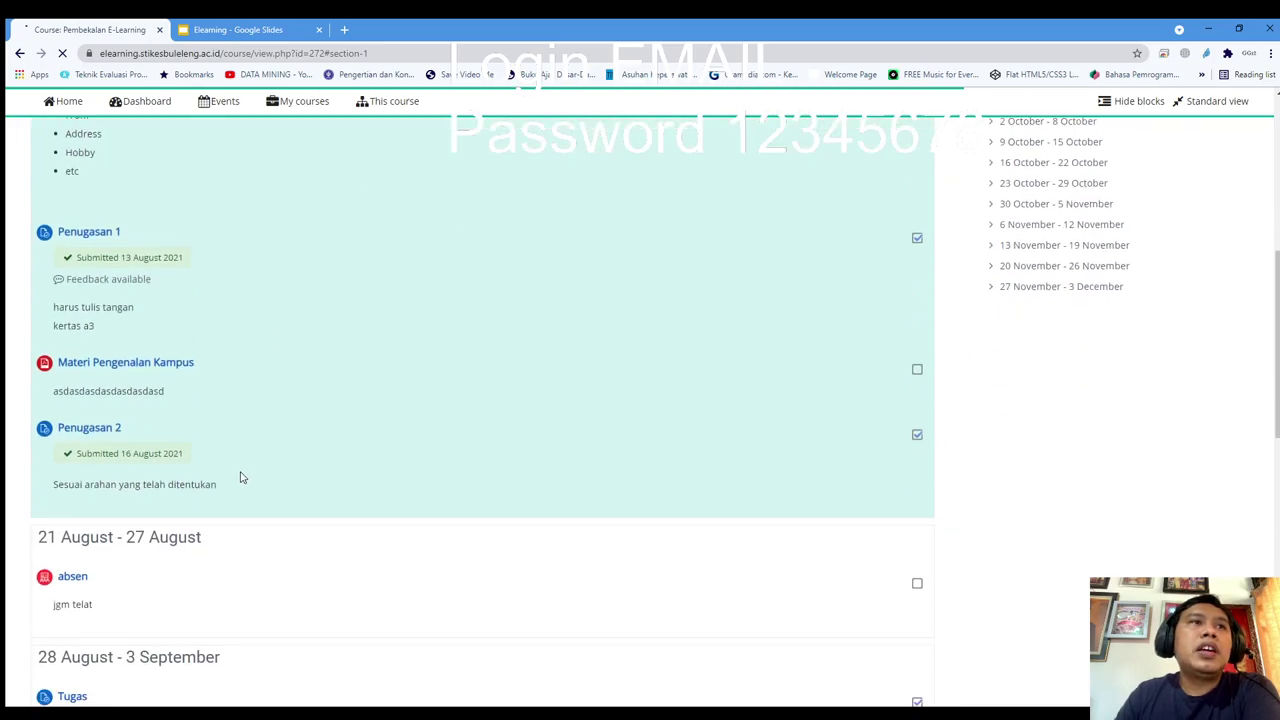
{"action": "left_click_drag", "start_coordinate": [238, 474], "coordinate": [128, 455]}
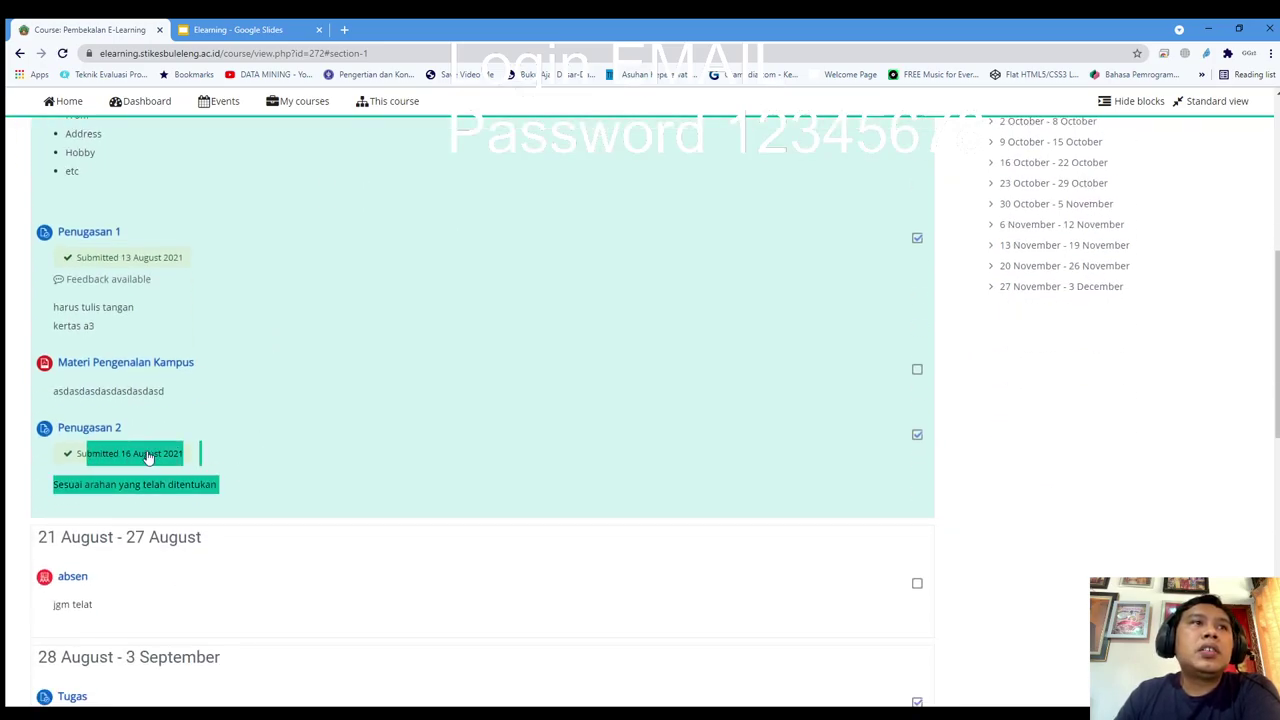
{"action": "left_click", "coordinate": [186, 458]}
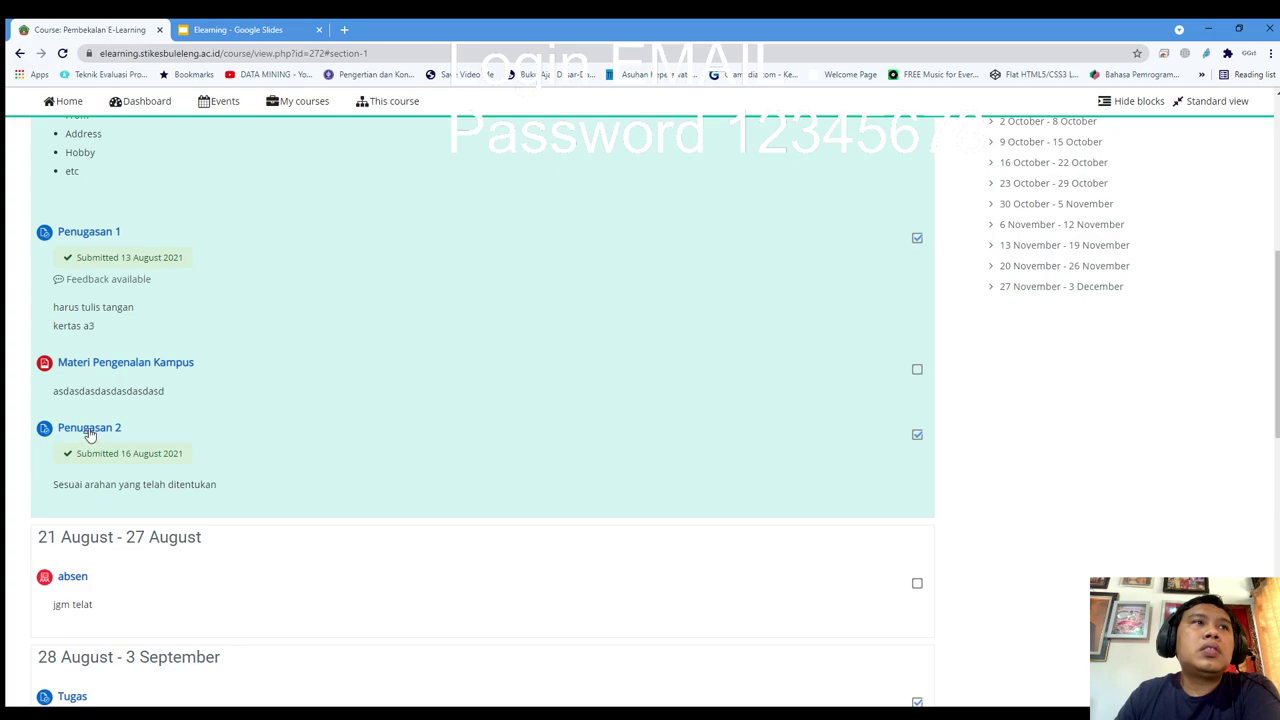
{"action": "double_click", "coordinate": [196, 458]}
{"action": "left_click", "coordinate": [198, 459]}
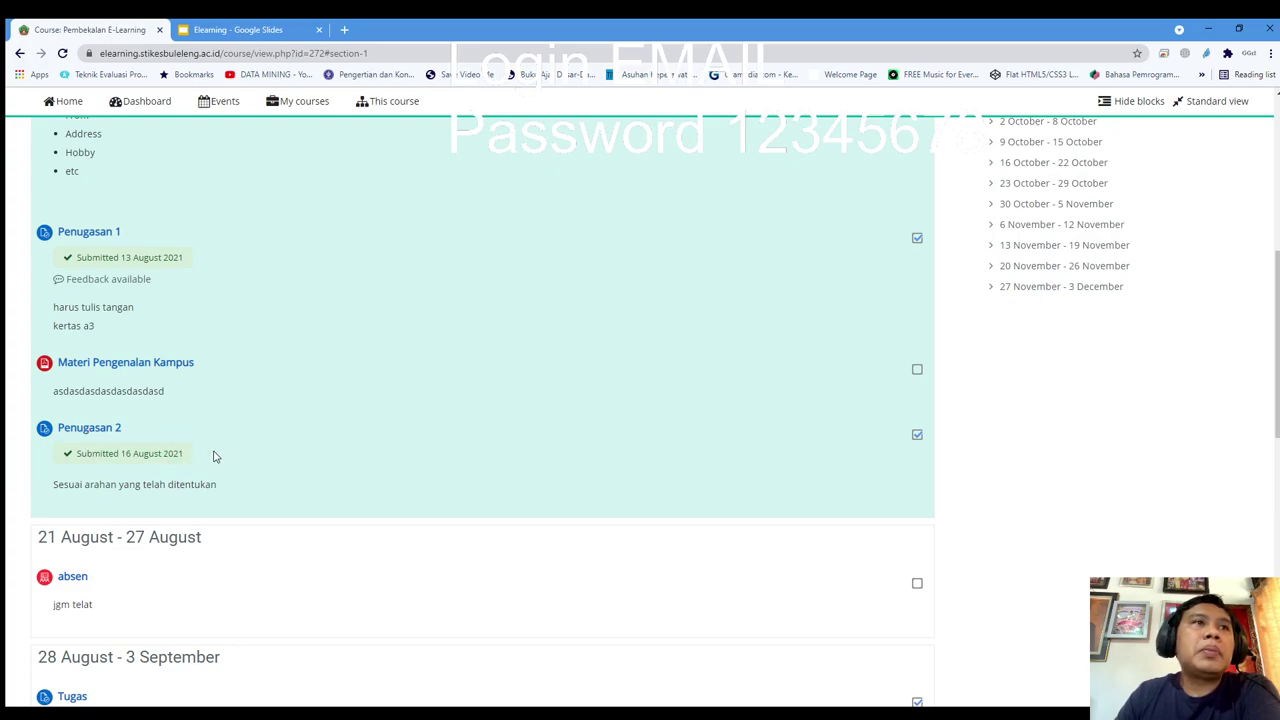
{"action": "left_click_drag", "start_coordinate": [186, 458], "coordinate": [72, 457]}
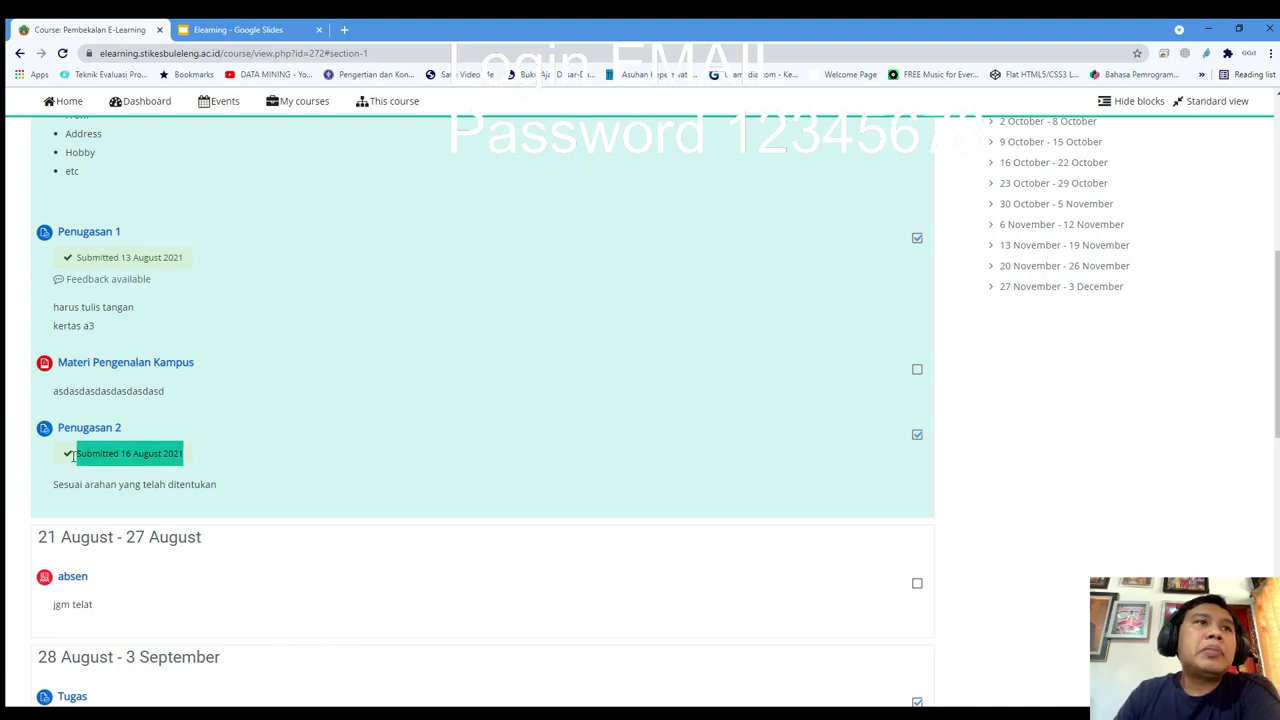
{"action": "left_click", "coordinate": [290, 450]}
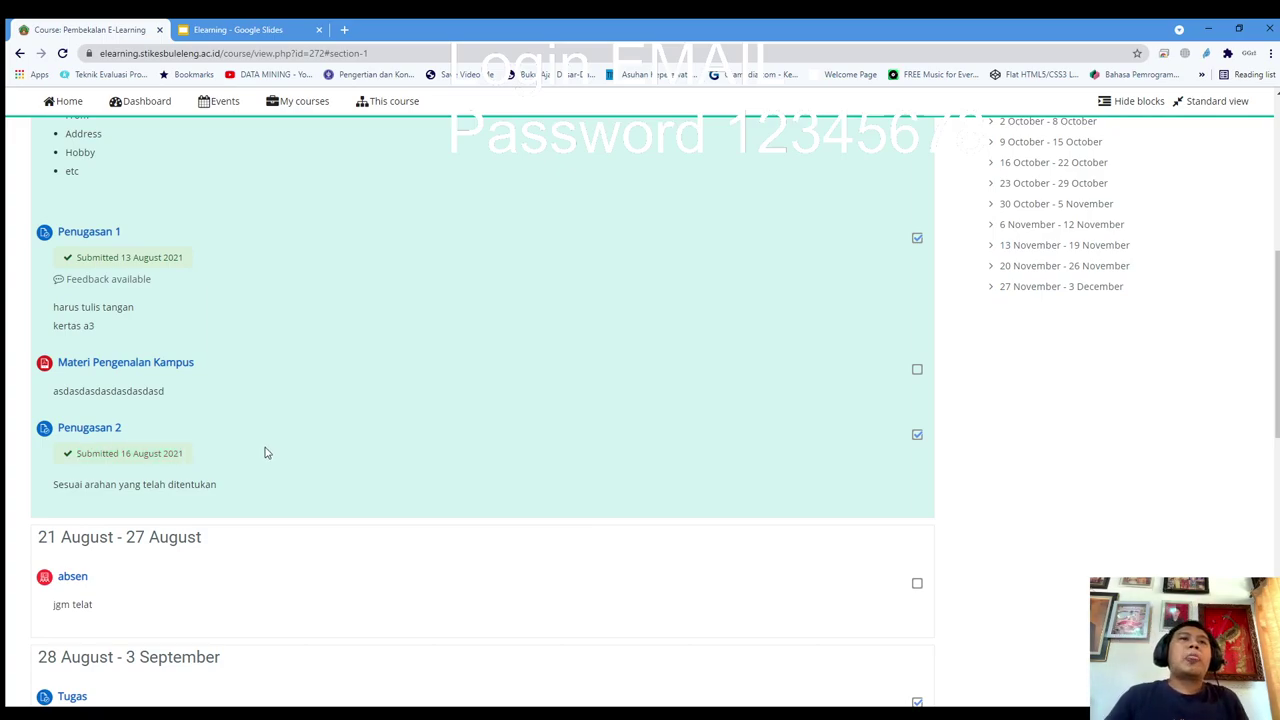
{"action": "scroll", "coordinate": [262, 452], "scroll_direction": "up", "scroll_amount": 5}
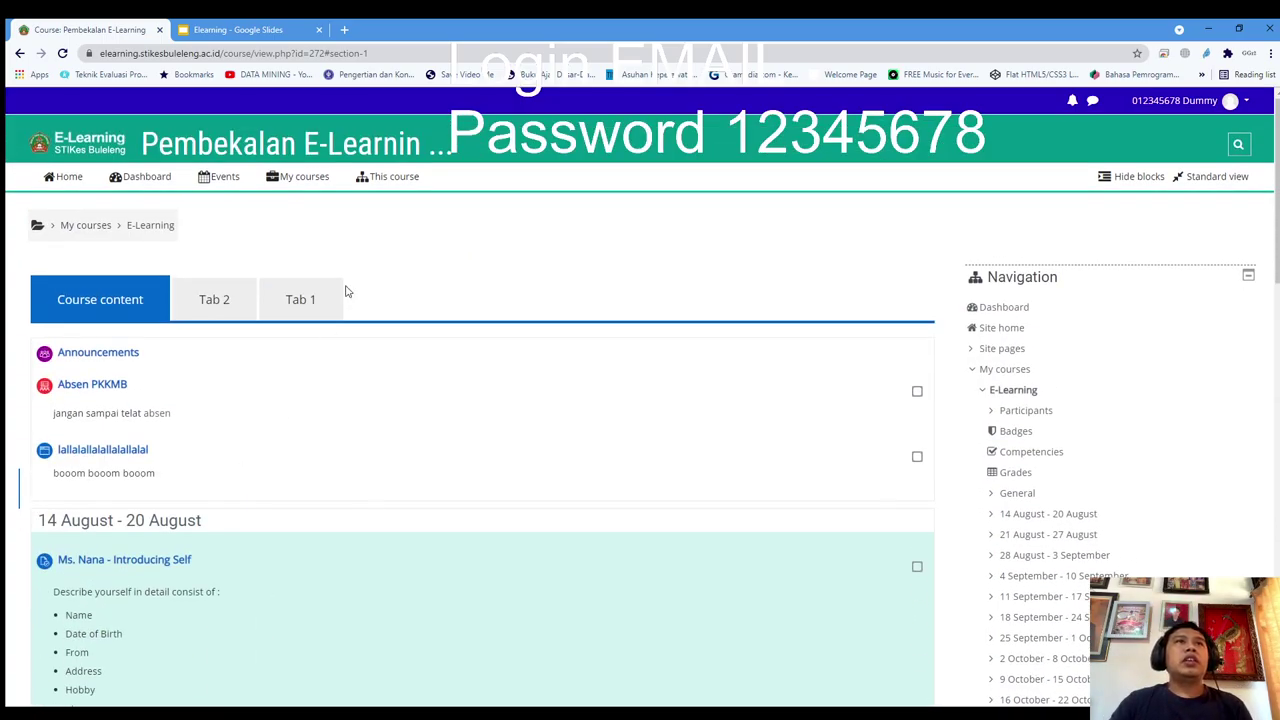
{"action": "left_click", "coordinate": [357, 186]}
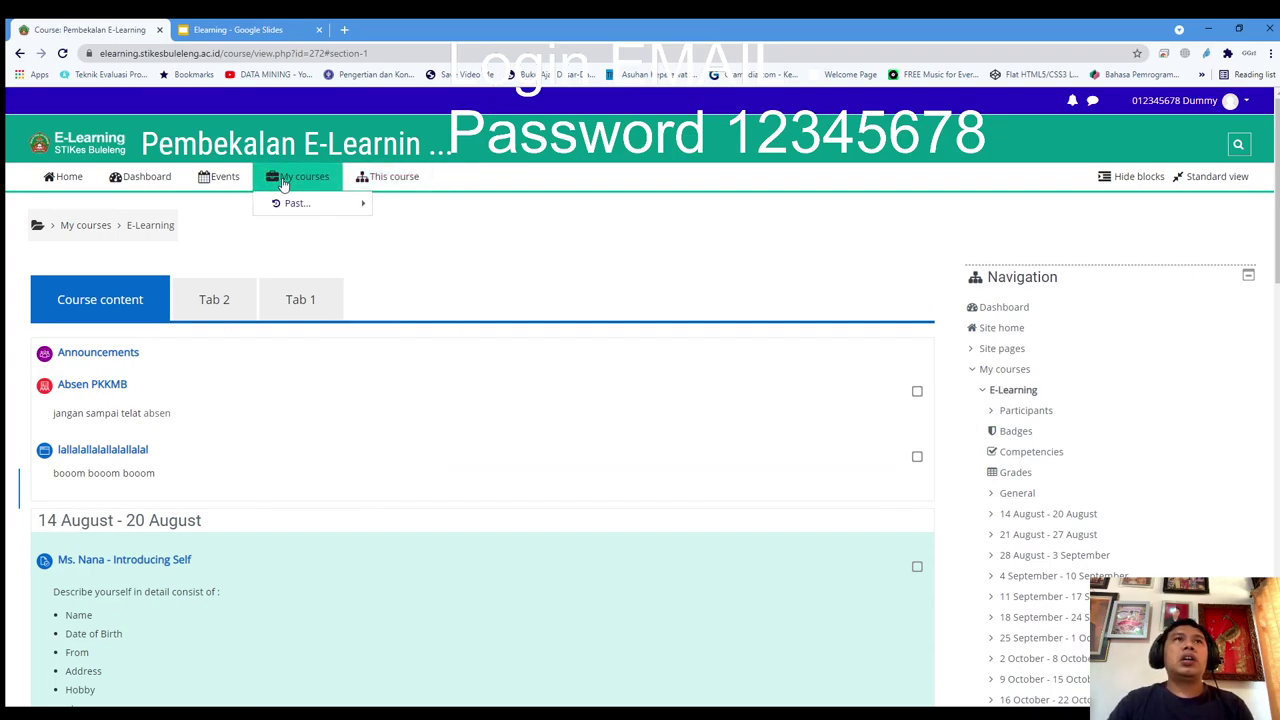
{"action": "mouse_move", "coordinate": [294, 177]}
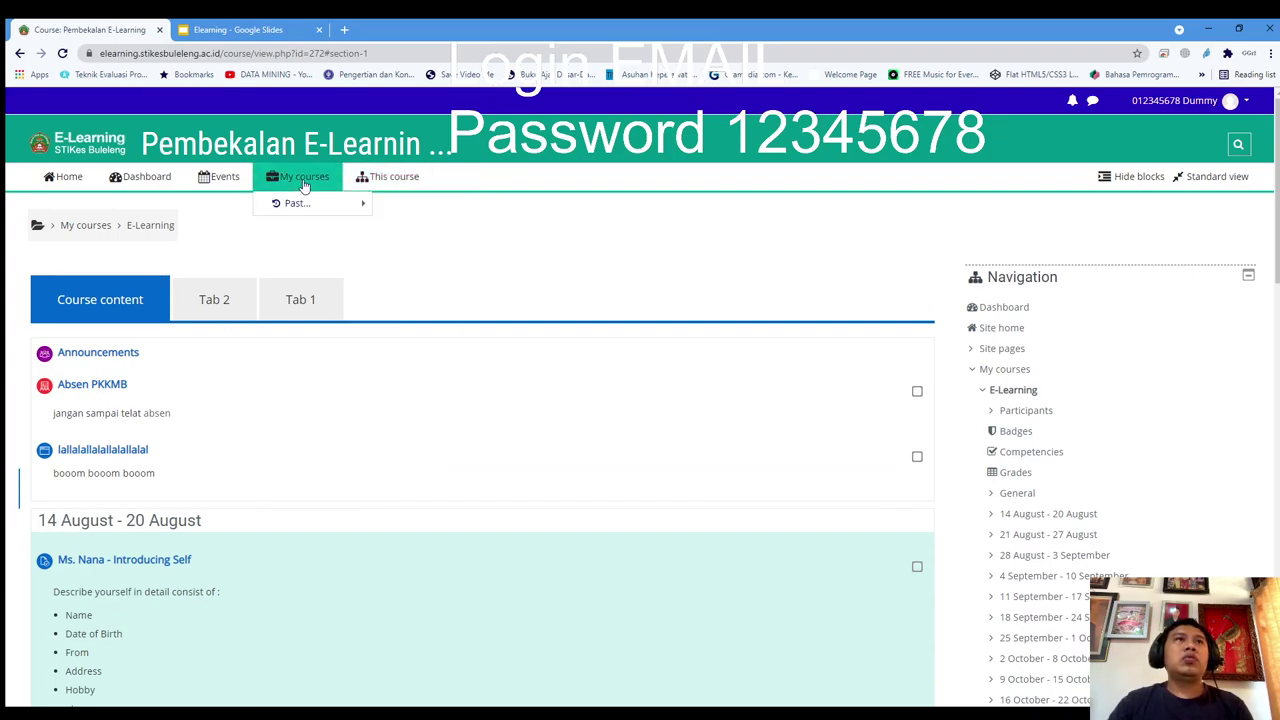
{"action": "mouse_move", "coordinate": [300, 203]}
{"action": "left_click", "coordinate": [418, 208]}
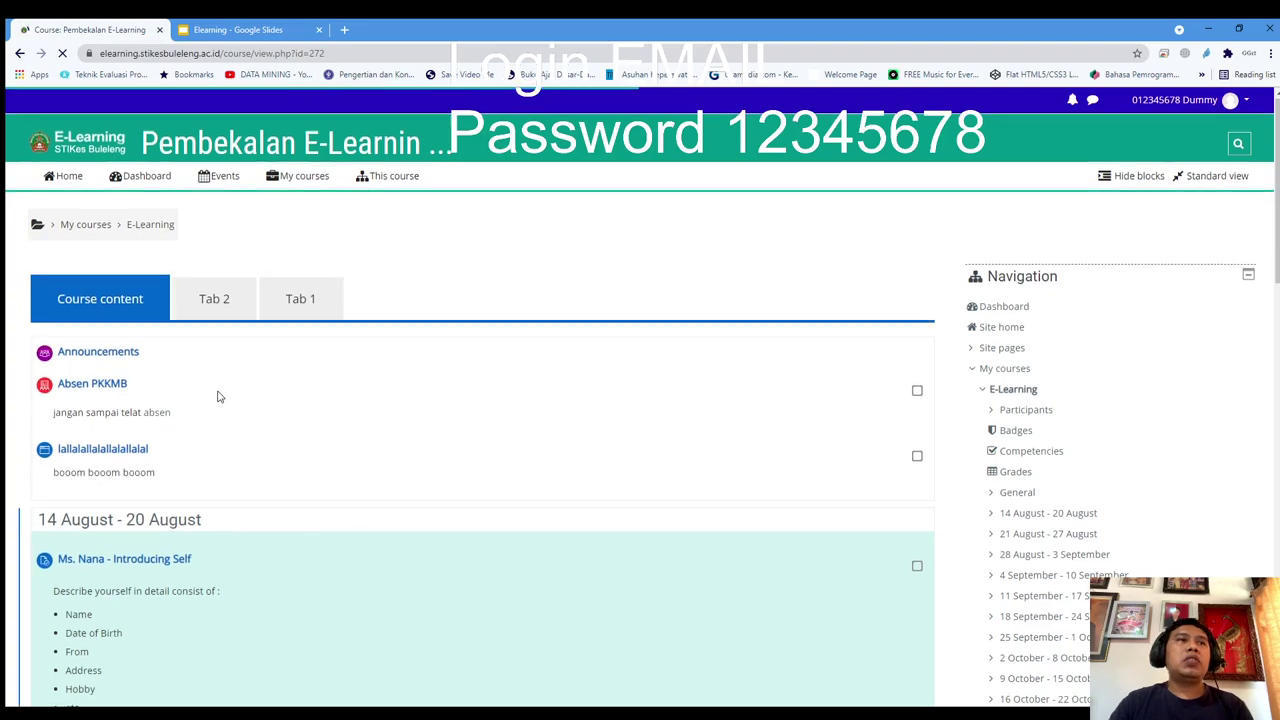
{"action": "scroll", "coordinate": [219, 397], "scroll_direction": "down", "scroll_amount": 4}
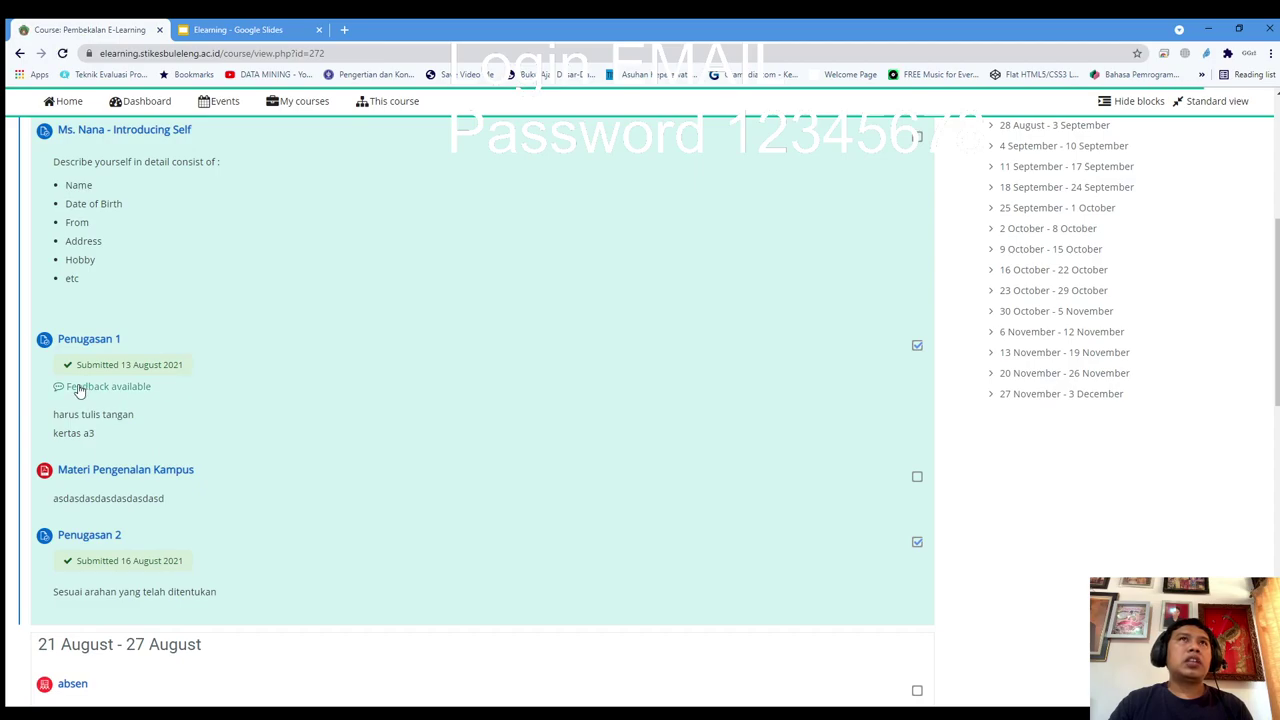
{"action": "left_click", "coordinate": [109, 541]}
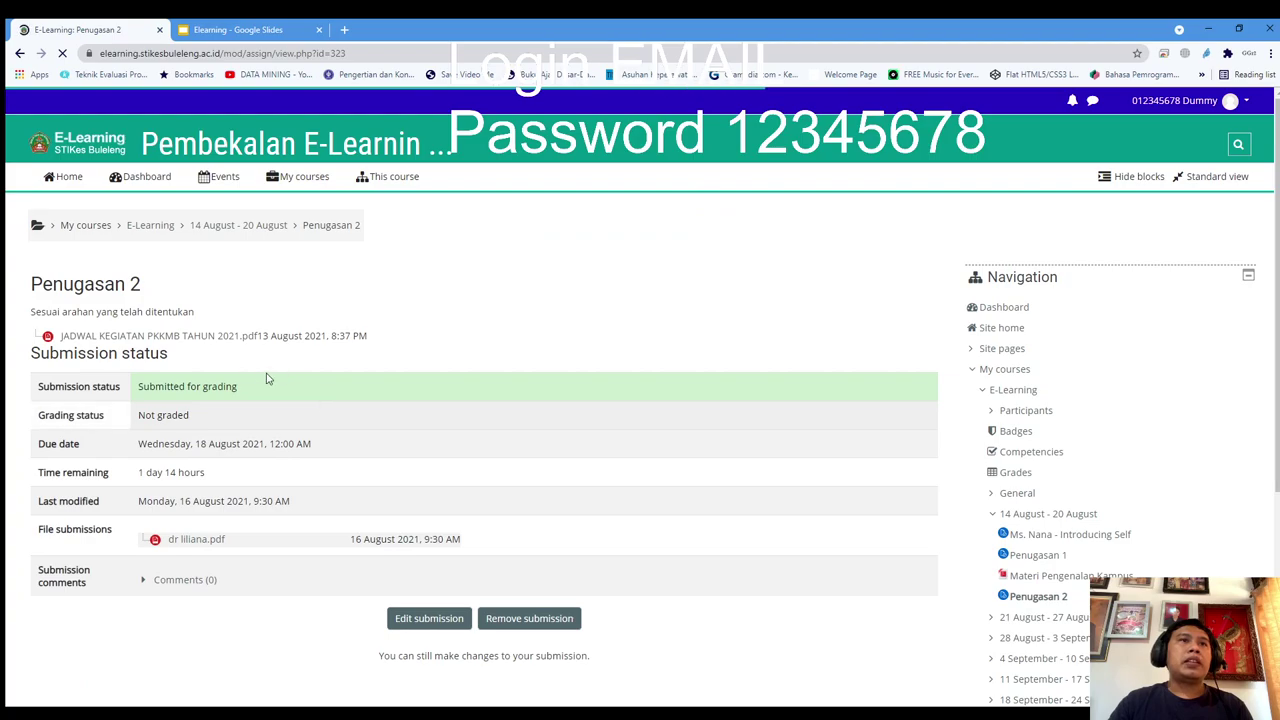
{"action": "scroll", "coordinate": [368, 407], "scroll_direction": "down", "scroll_amount": 1}
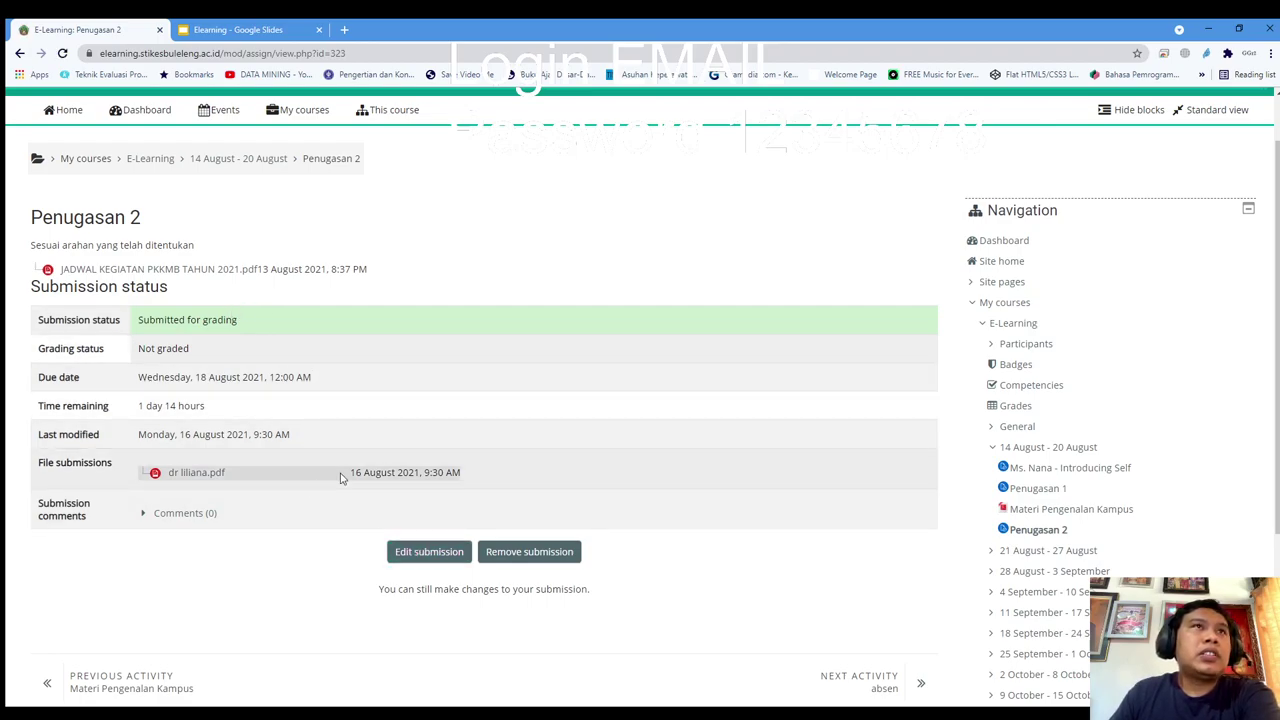
{"action": "left_click", "coordinate": [250, 163]}
{"action": "scroll", "coordinate": [208, 371], "scroll_direction": "down", "scroll_amount": 1}
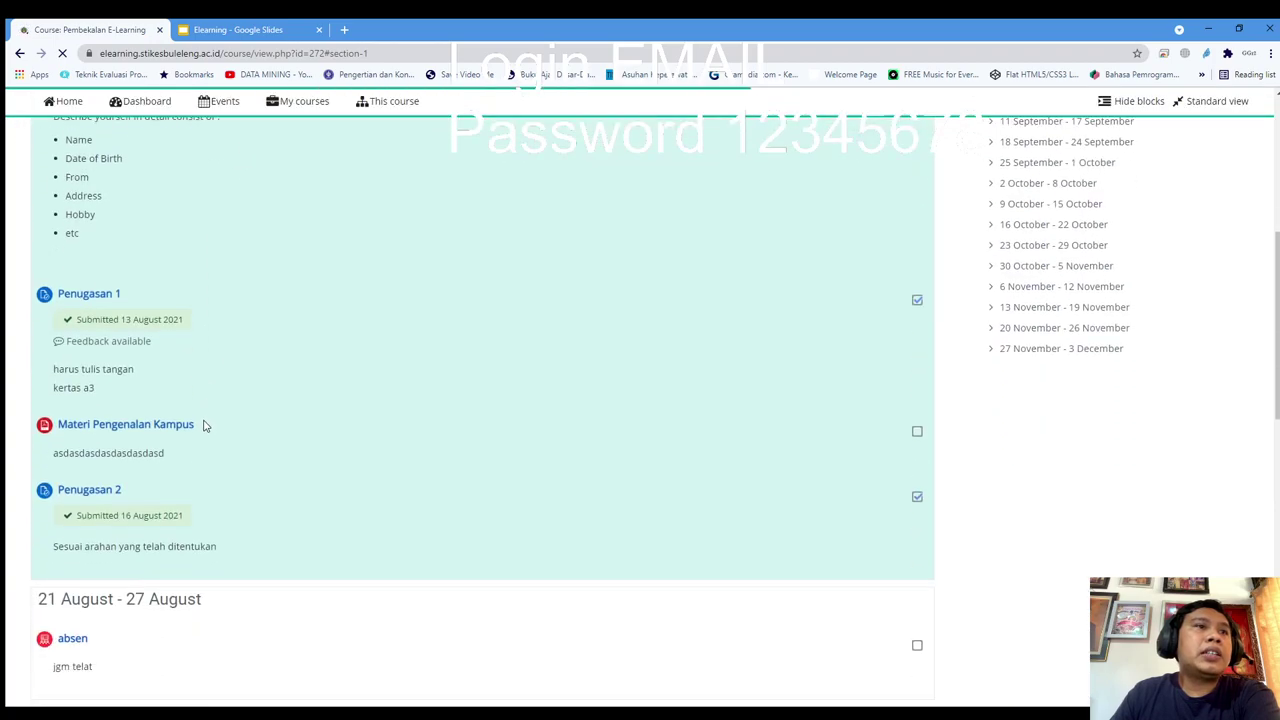
{"action": "left_click_drag", "start_coordinate": [237, 537], "coordinate": [112, 517]}
{"action": "left_click", "coordinate": [230, 519]}
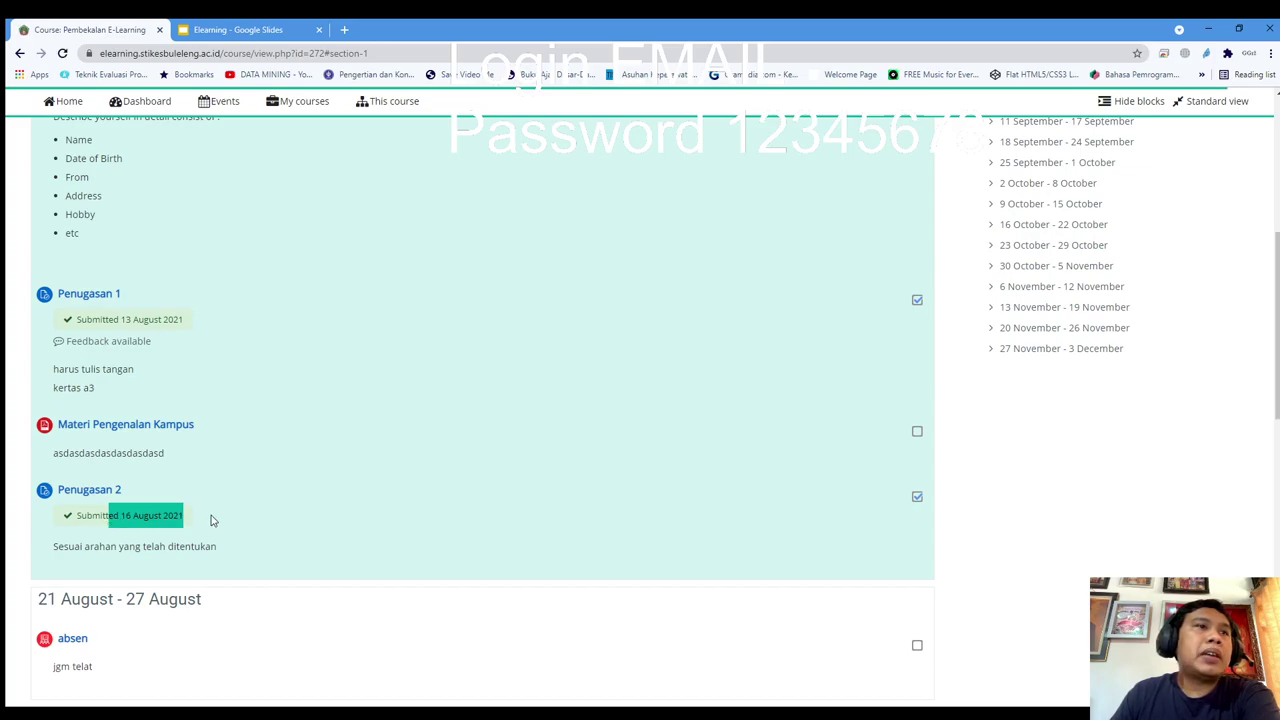
{"action": "left_click", "coordinate": [264, 522]}
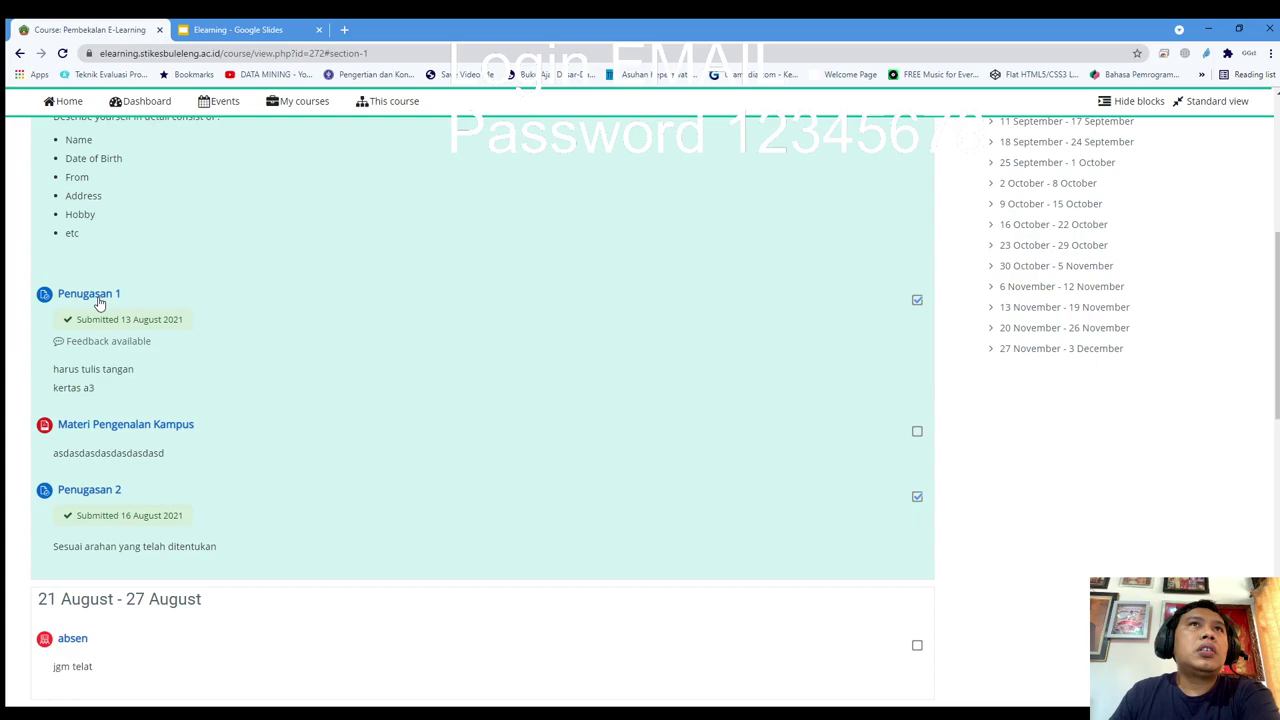
Review Penugasan 1's Graded status, grade 50.00 / 100.00 and feedback 'tulisan jelek', then go Home
{"action": "left_click", "coordinate": [99, 296]}
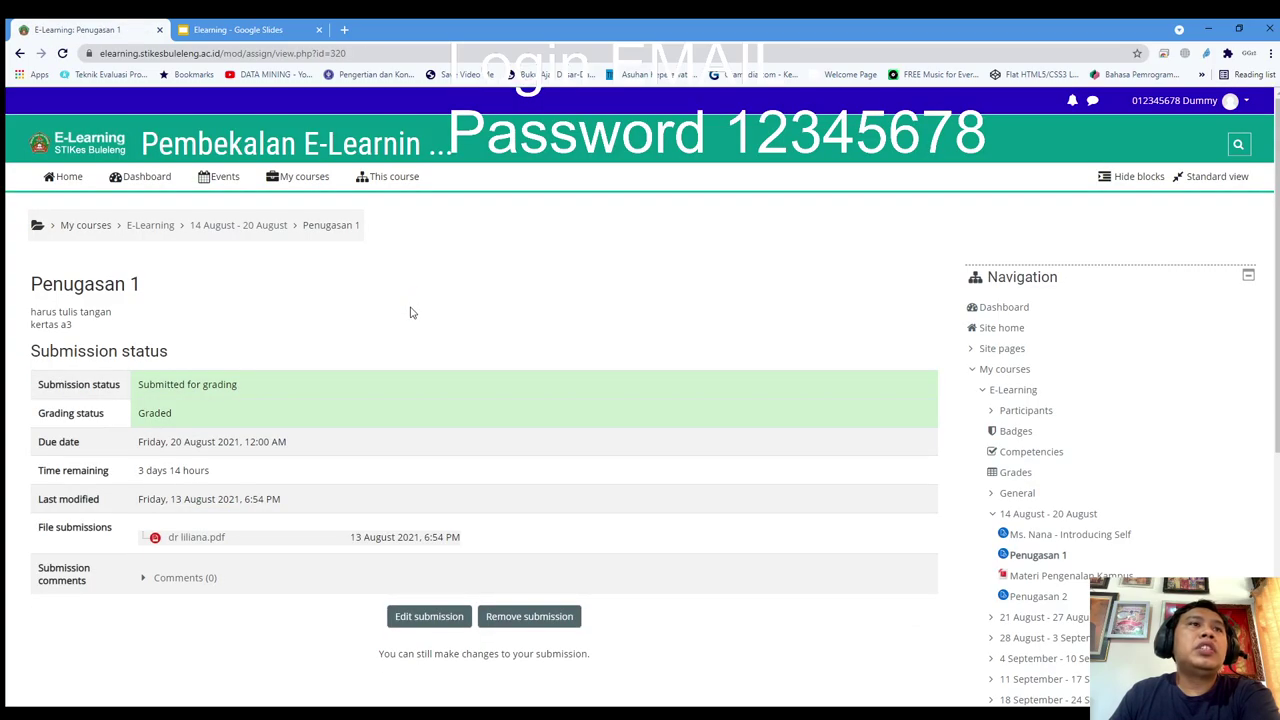
{"action": "scroll", "coordinate": [82, 378], "scroll_direction": "down", "scroll_amount": 1}
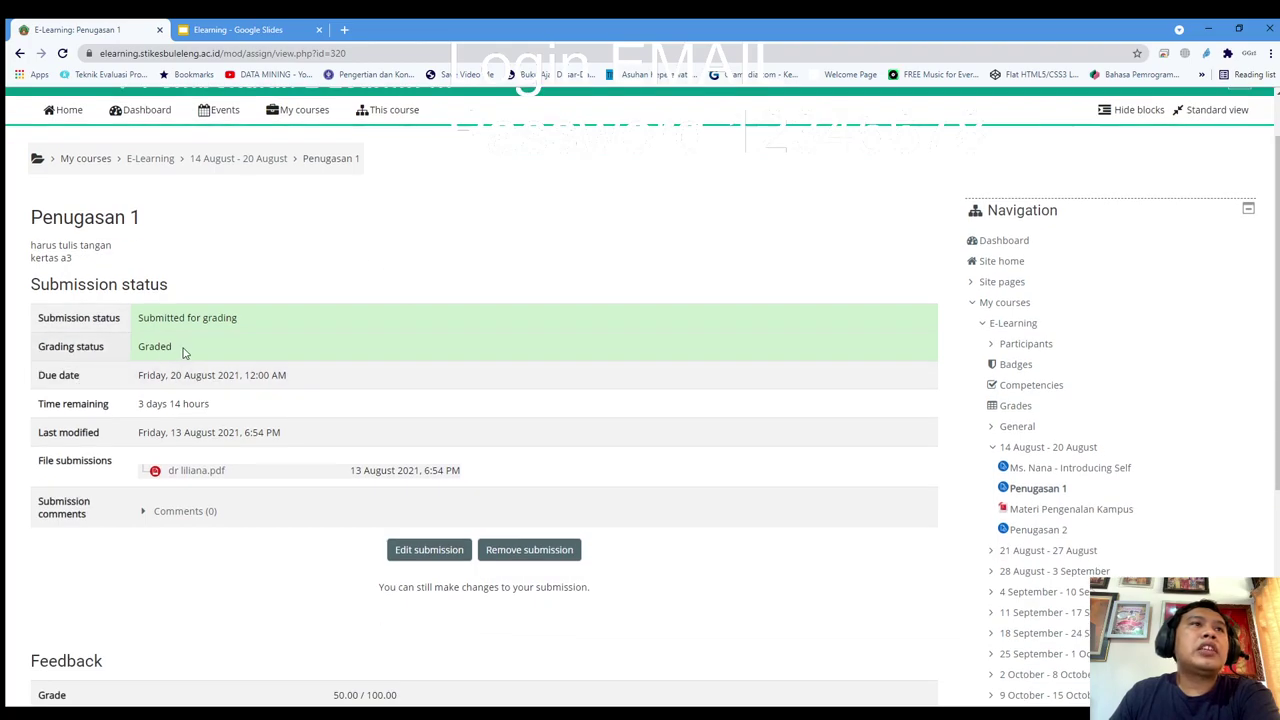
{"action": "left_click_drag", "start_coordinate": [185, 351], "coordinate": [126, 349]}
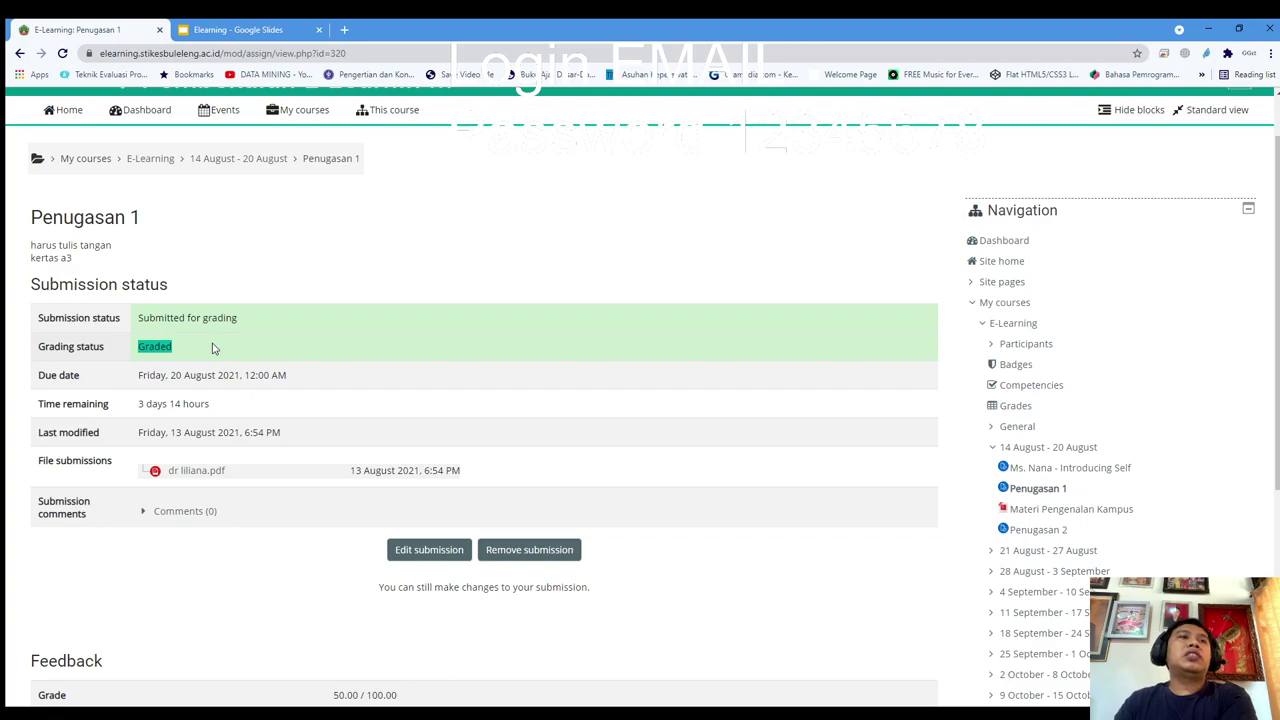
{"action": "scroll", "coordinate": [212, 348], "scroll_direction": "down", "scroll_amount": 3}
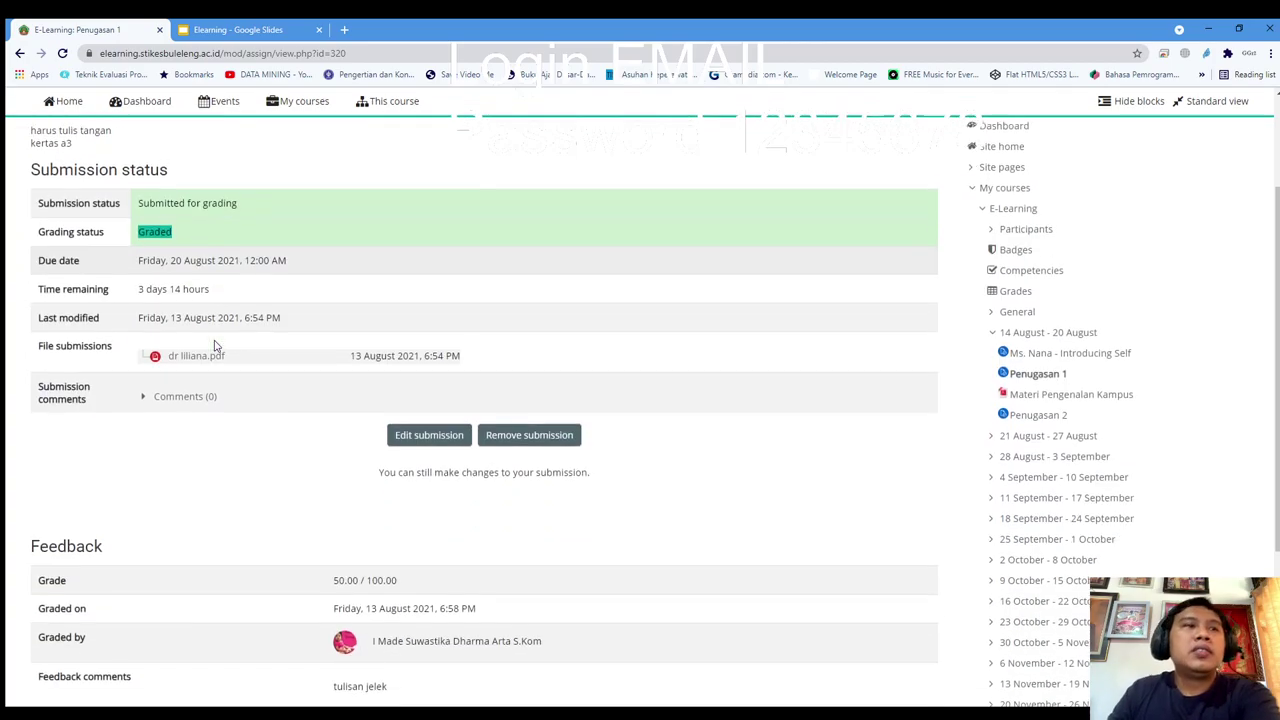
{"action": "scroll", "coordinate": [149, 533], "scroll_direction": "down", "scroll_amount": 3}
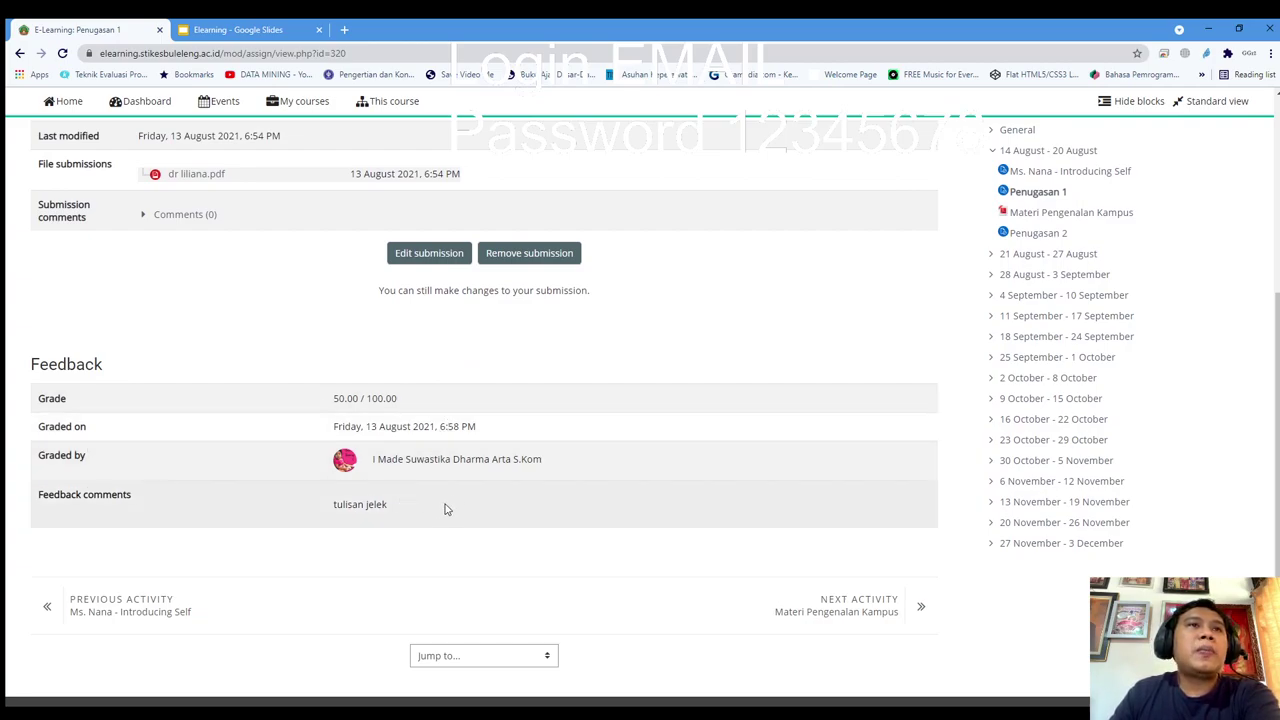
{"action": "left_click_drag", "start_coordinate": [369, 505], "coordinate": [331, 506]}
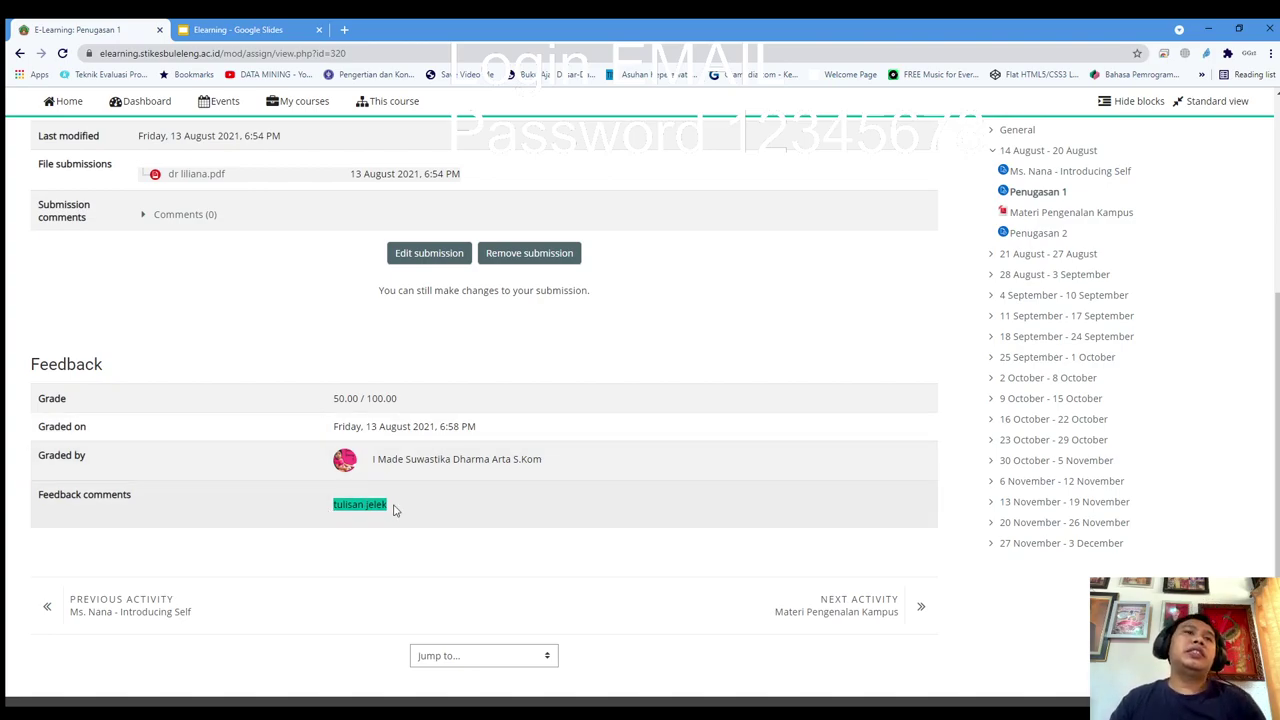
{"action": "left_click", "coordinate": [326, 400]}
{"action": "left_click_drag", "start_coordinate": [326, 401], "coordinate": [408, 401]}
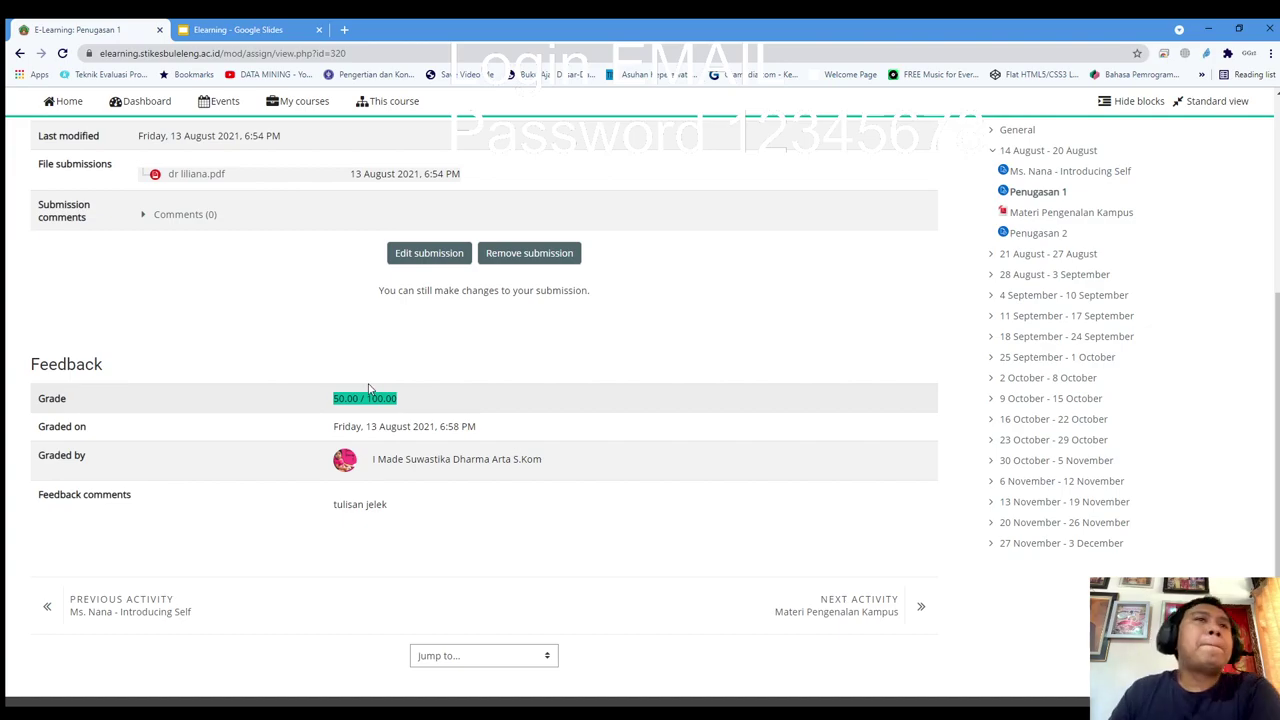
{"action": "scroll", "coordinate": [368, 390], "scroll_direction": "up", "scroll_amount": 4}
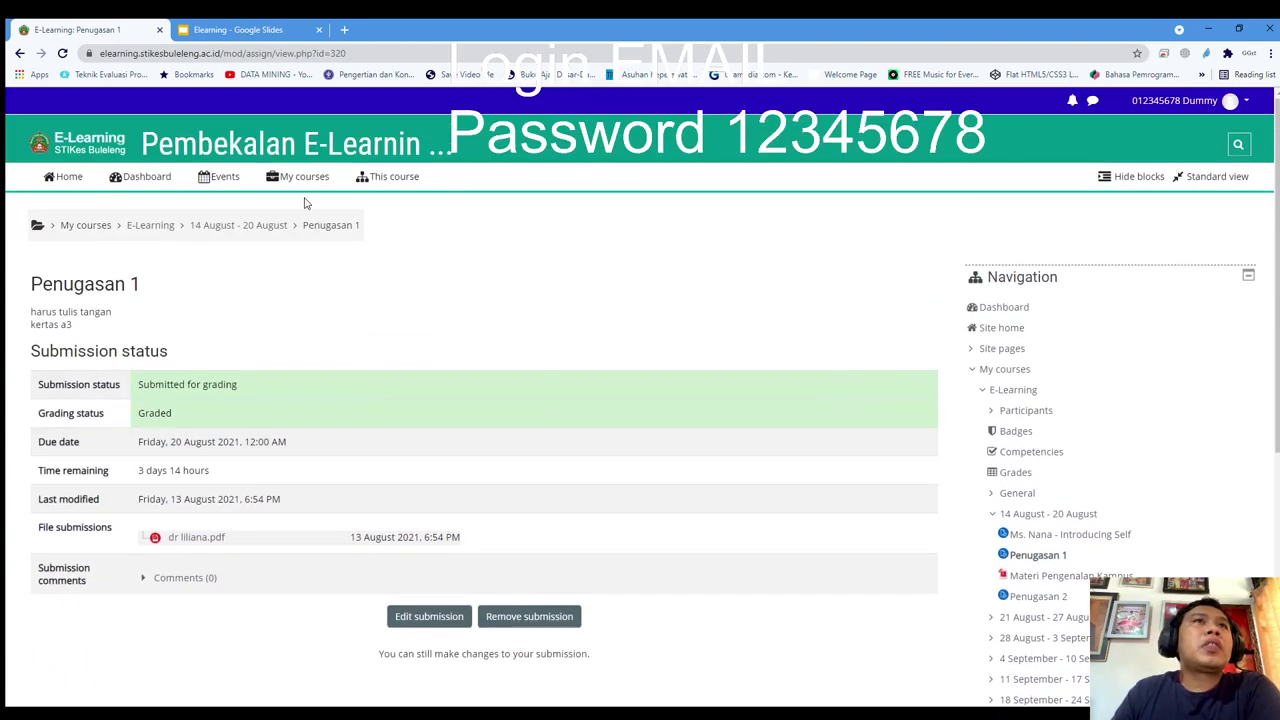
{"action": "left_click", "coordinate": [70, 177]}
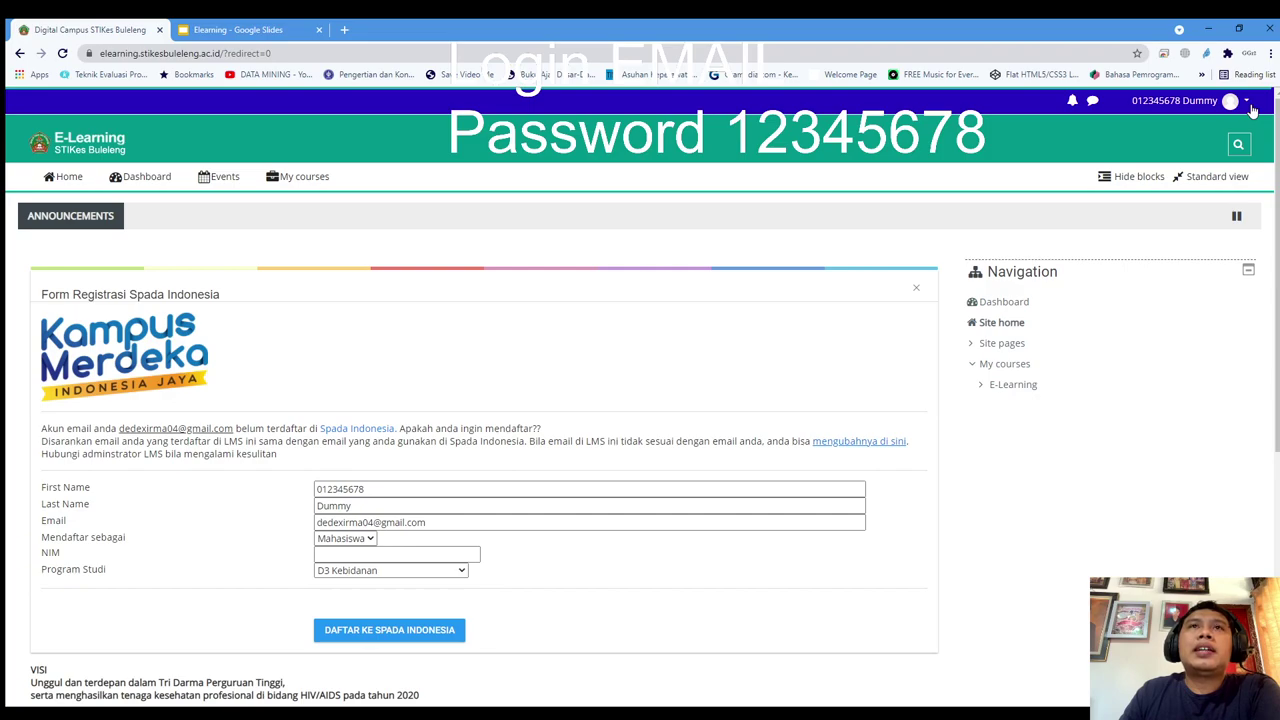
Return to the Pembekalan E-Learning course through the My courses menu
{"action": "mouse_move", "coordinate": [277, 188]}
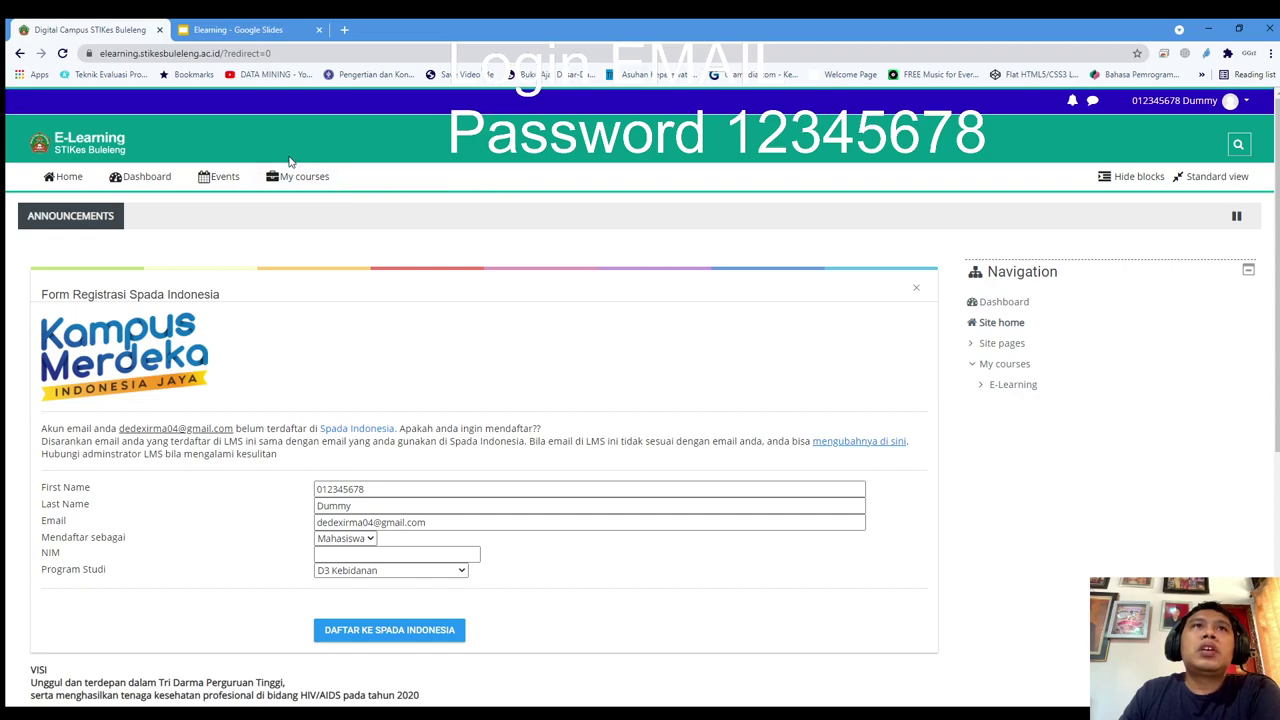
{"action": "left_click", "coordinate": [452, 207]}
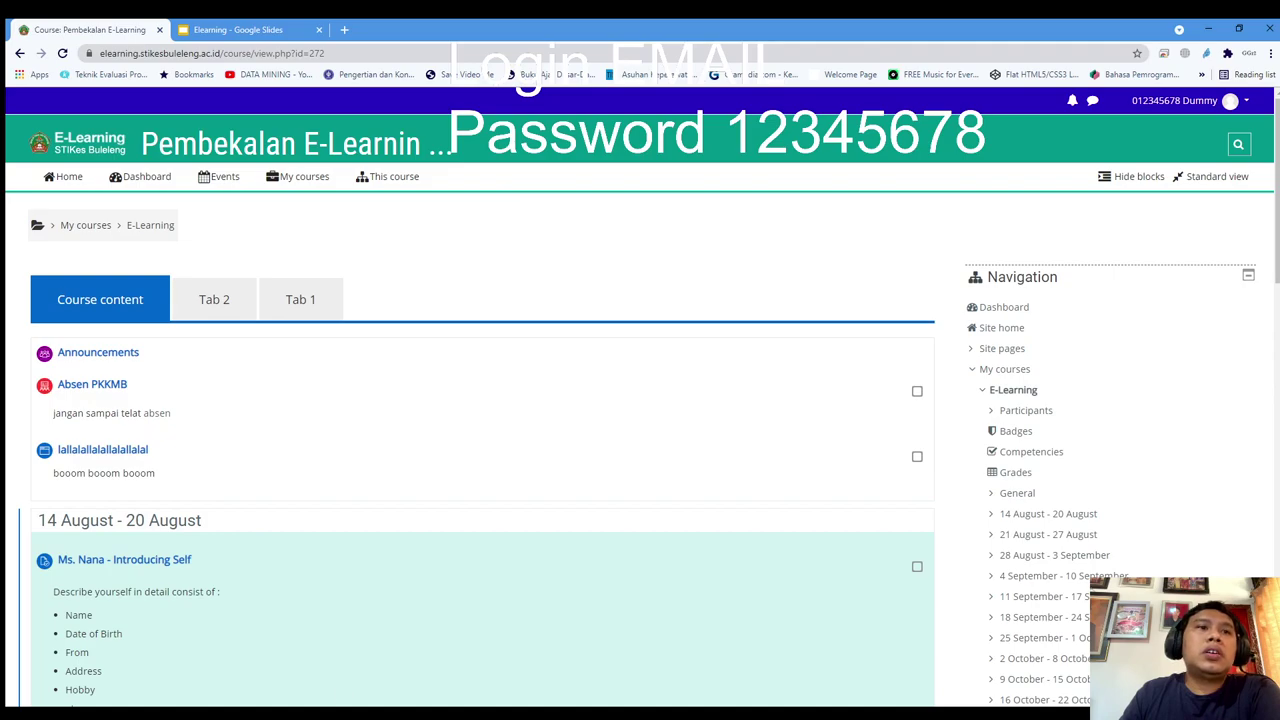